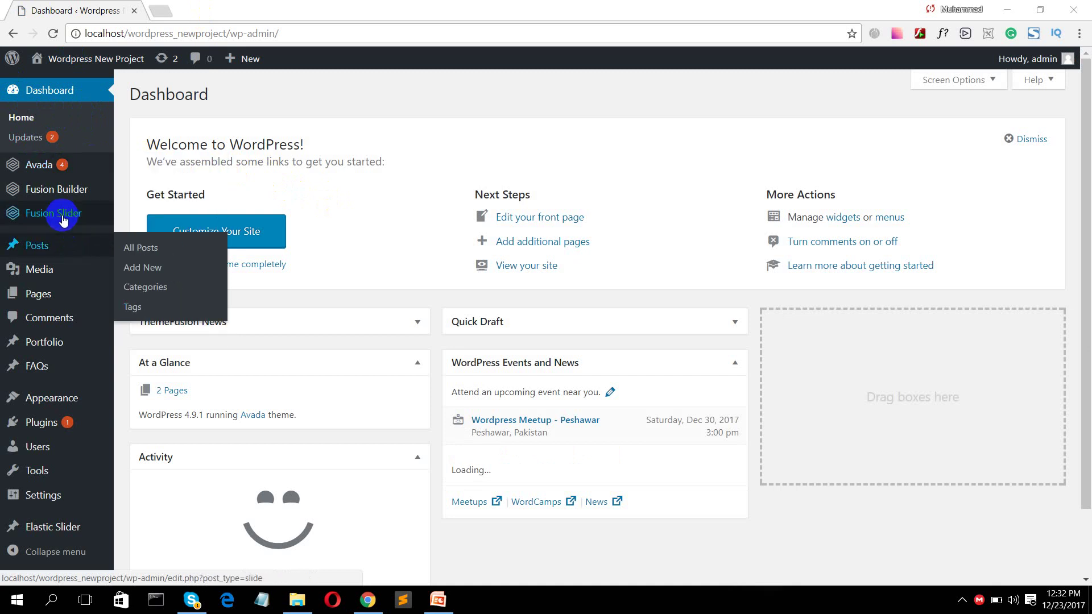
- Browse the admin sidebar menus and open Plugins > Installed Plugins
{"action": "mouse_move", "coordinate": [61, 245]}
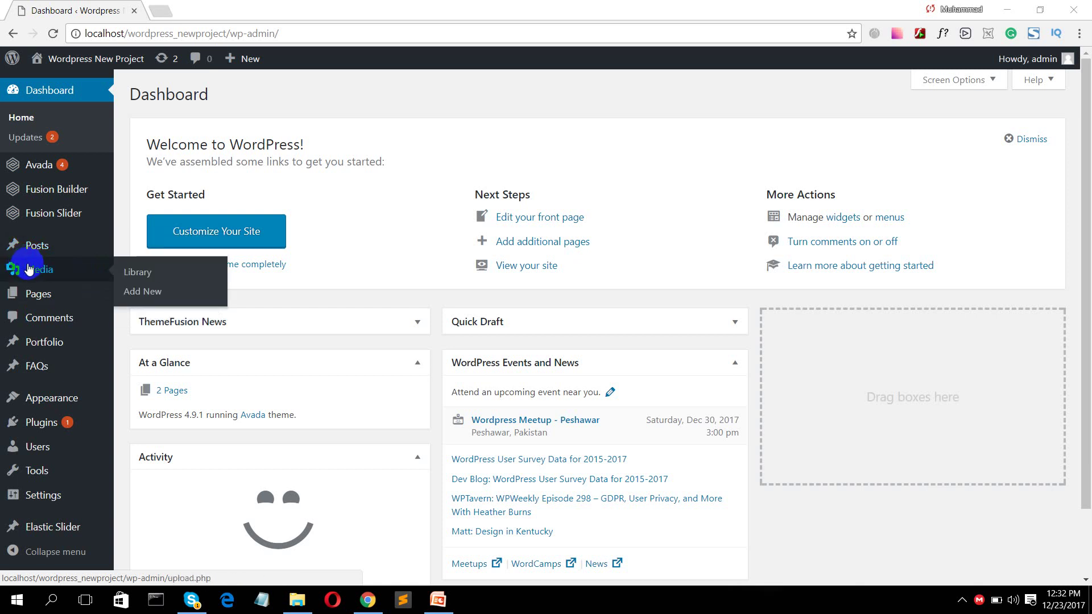
{"action": "mouse_move", "coordinate": [46, 293]}
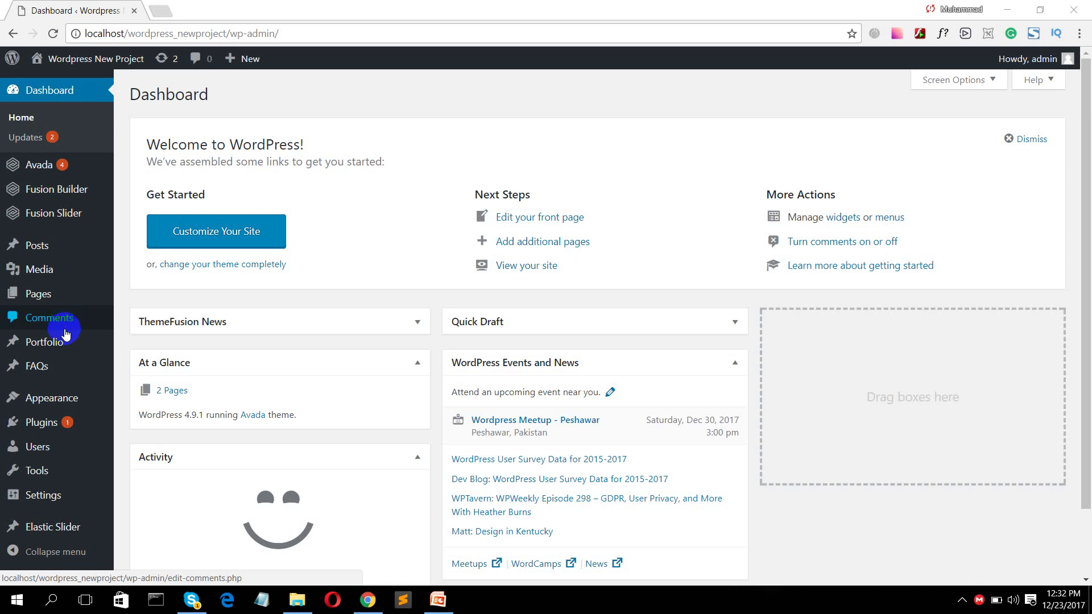
{"action": "mouse_move", "coordinate": [42, 376]}
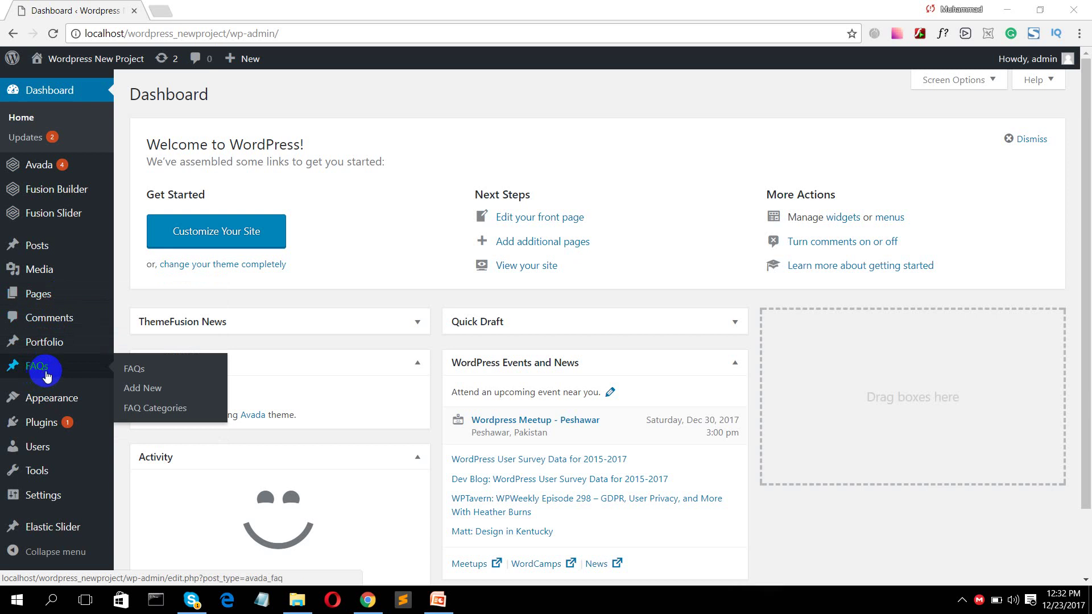
{"action": "mouse_move", "coordinate": [63, 399]}
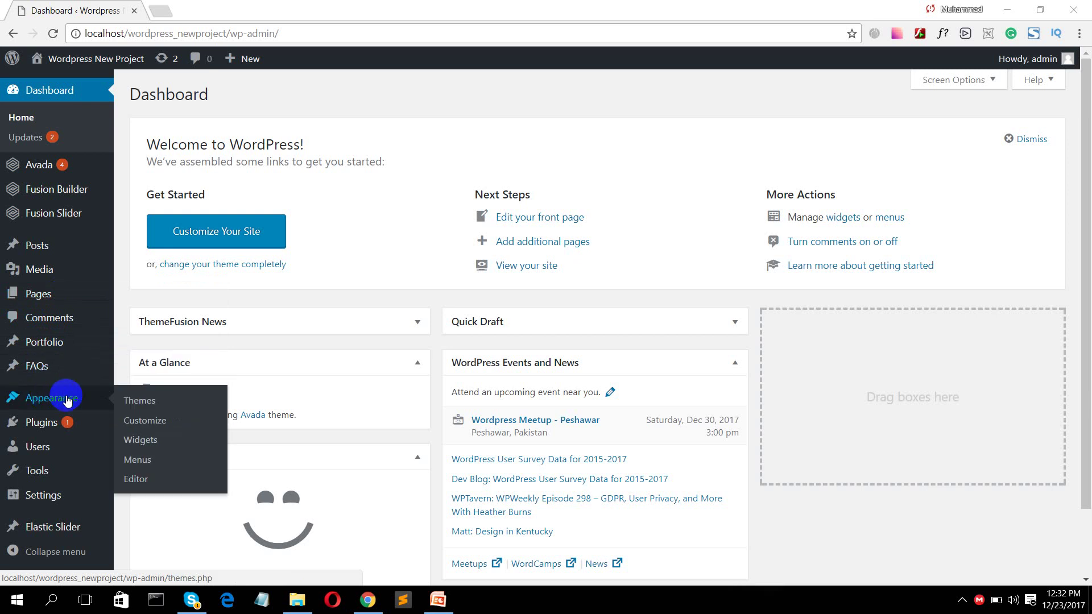
{"action": "left_click", "coordinate": [157, 401]}
{"action": "mouse_move", "coordinate": [37, 426]}
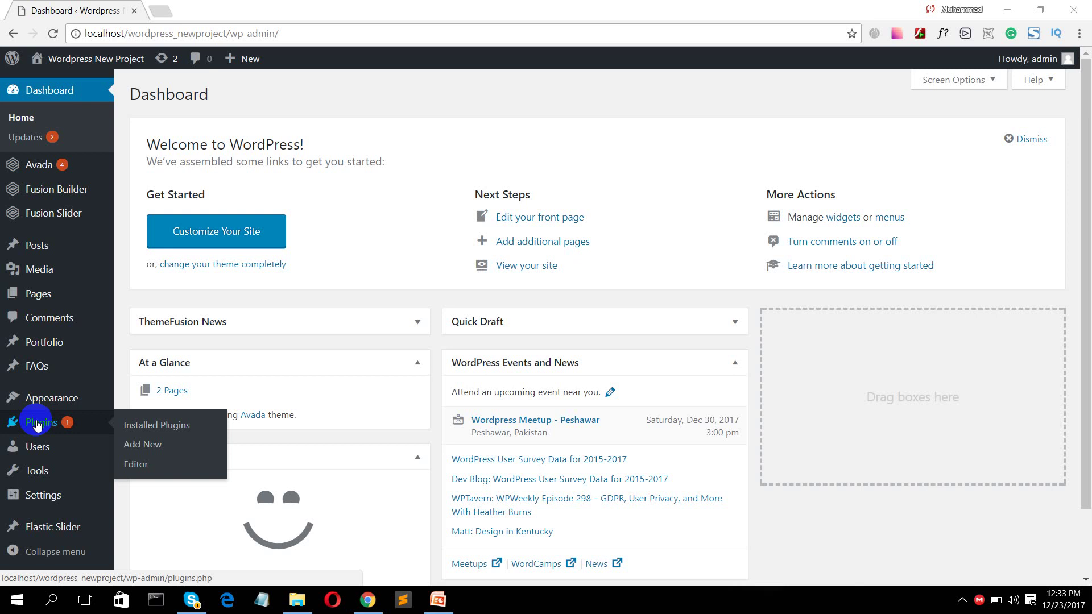
{"action": "mouse_move", "coordinate": [44, 448]}
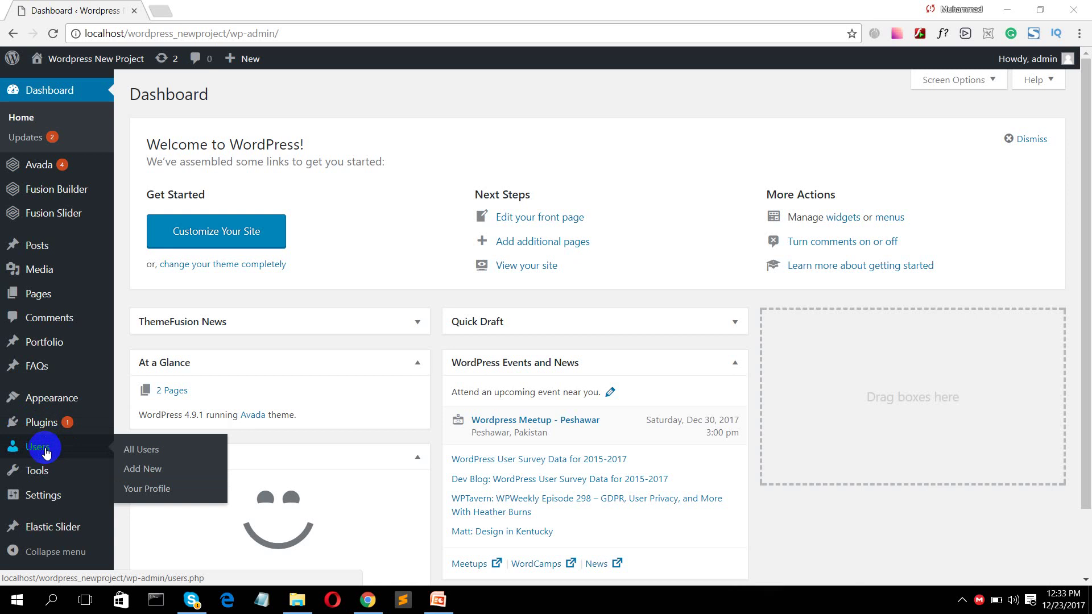
{"action": "scroll", "coordinate": [45, 452], "scroll_direction": "down", "scroll_amount": 2}
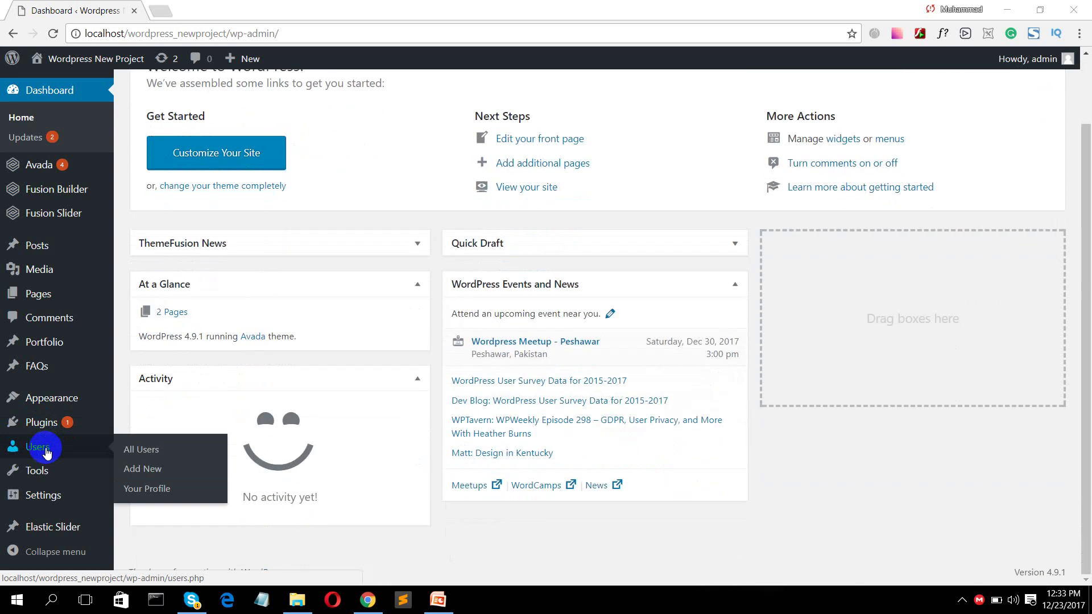
{"action": "mouse_move", "coordinate": [47, 480]}
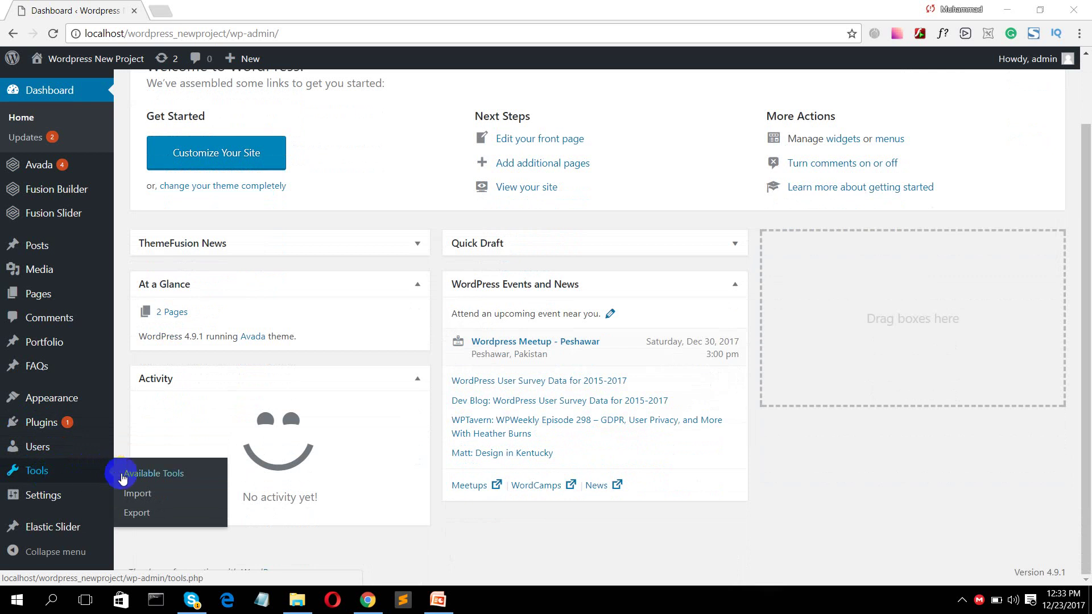
{"action": "left_click", "coordinate": [139, 525]}
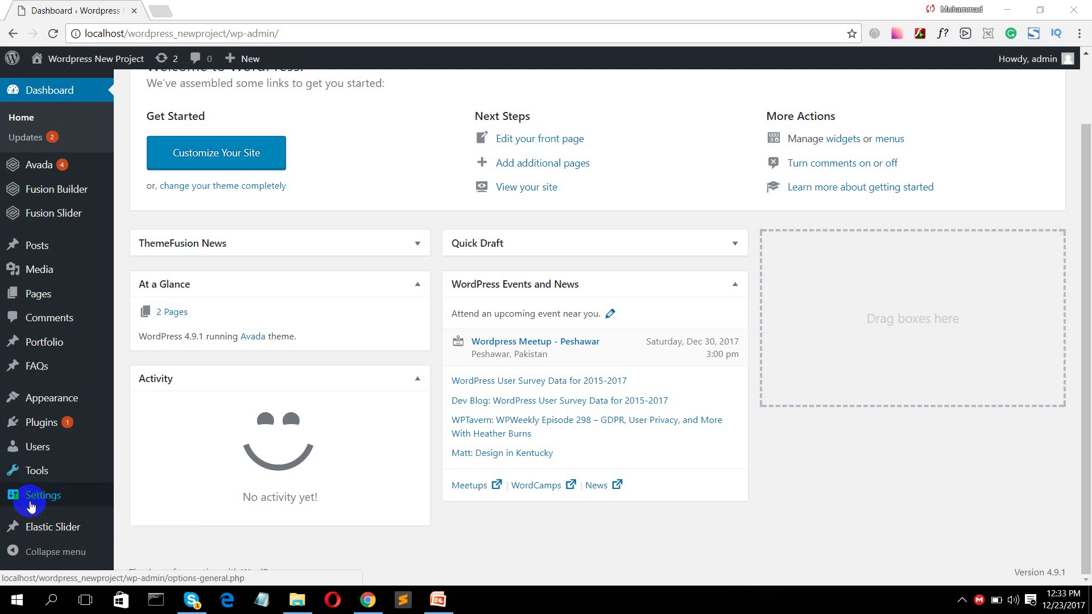
- Go to Plugins > Add New, then switch to the 'important plugins.pptx' presentation
{"action": "mouse_move", "coordinate": [14, 497]}
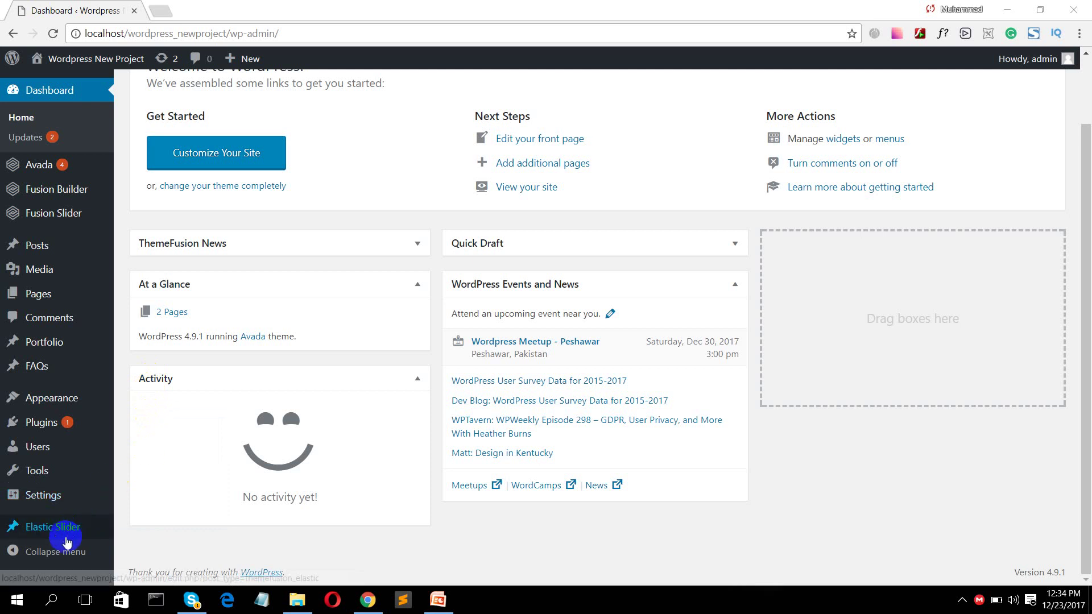
{"action": "scroll", "coordinate": [61, 500], "scroll_direction": "up", "scroll_amount": 3}
{"action": "mouse_move", "coordinate": [56, 278]}
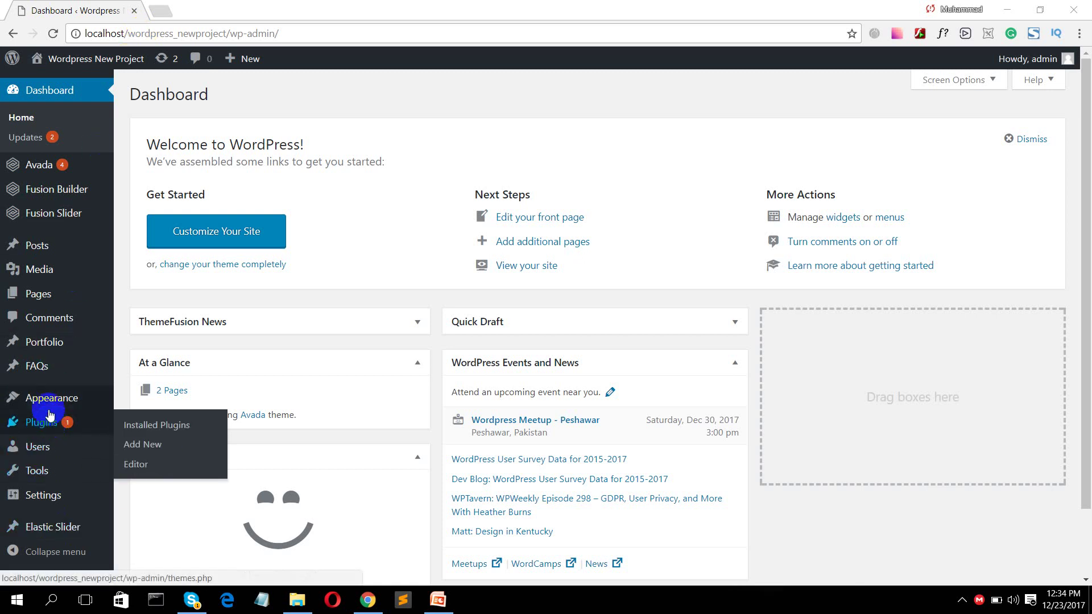
{"action": "mouse_move", "coordinate": [52, 369]}
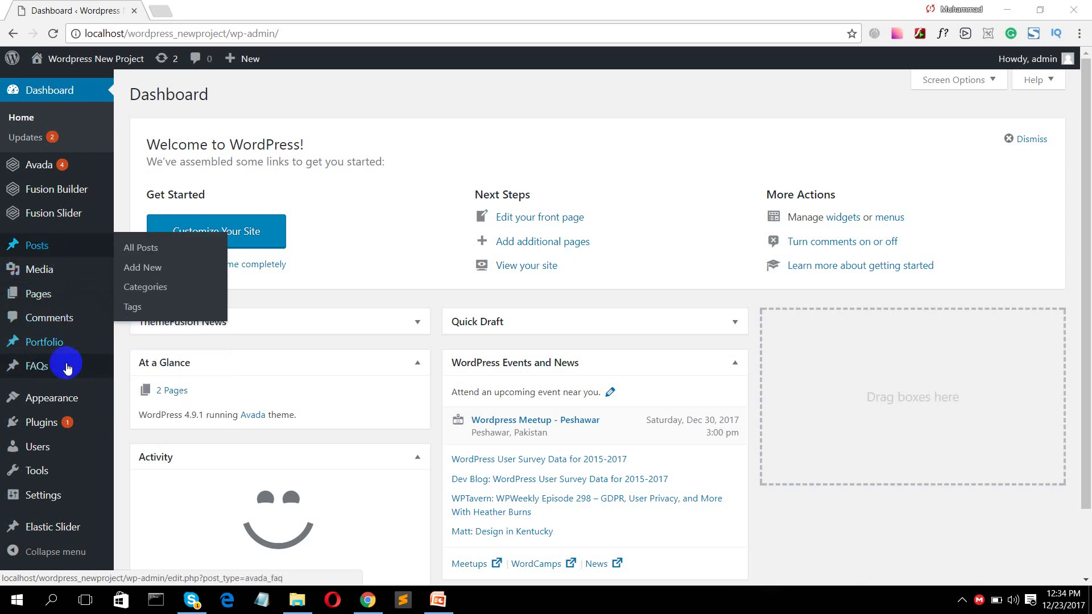
{"action": "mouse_move", "coordinate": [44, 424]}
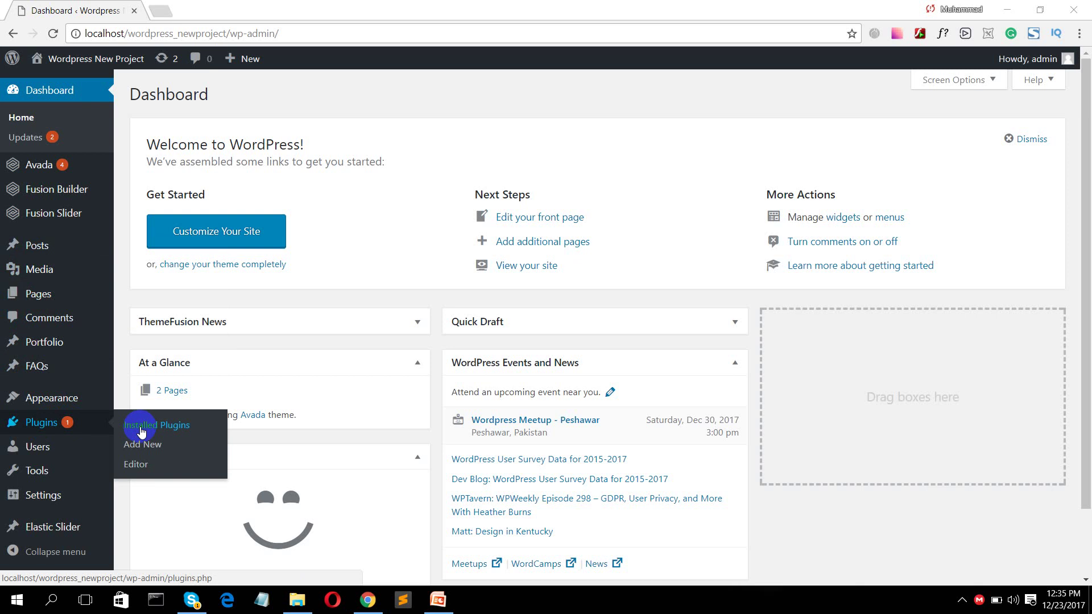
{"action": "left_click", "coordinate": [142, 431]}
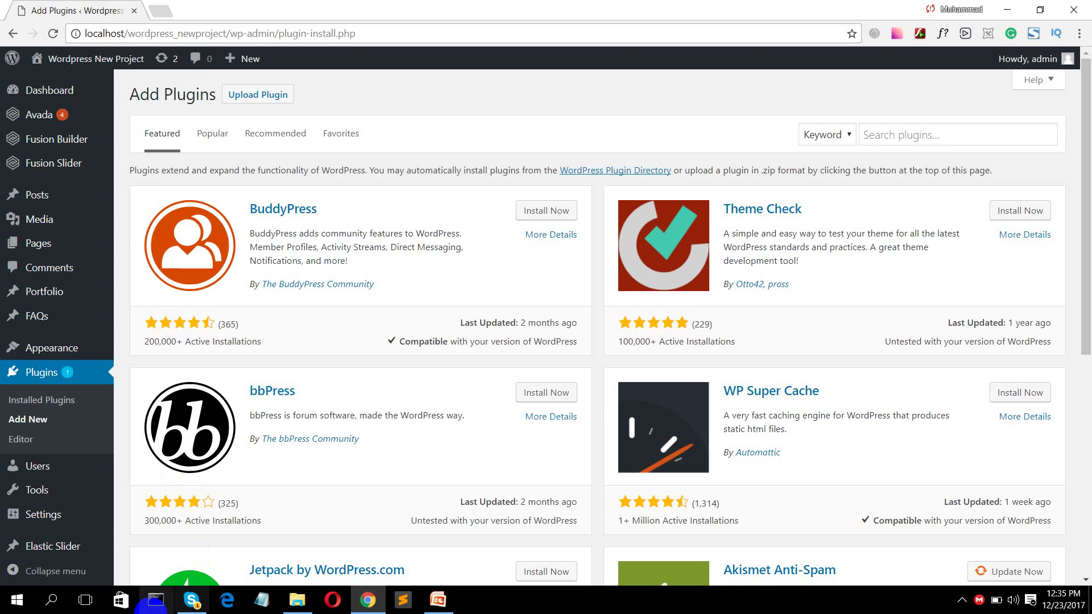
{"action": "left_click", "coordinate": [432, 607]}
- Select the 'iThemes Security' line on slide 2 of the plugins deck and return to WordPress
{"action": "left_click", "coordinate": [448, 600]}
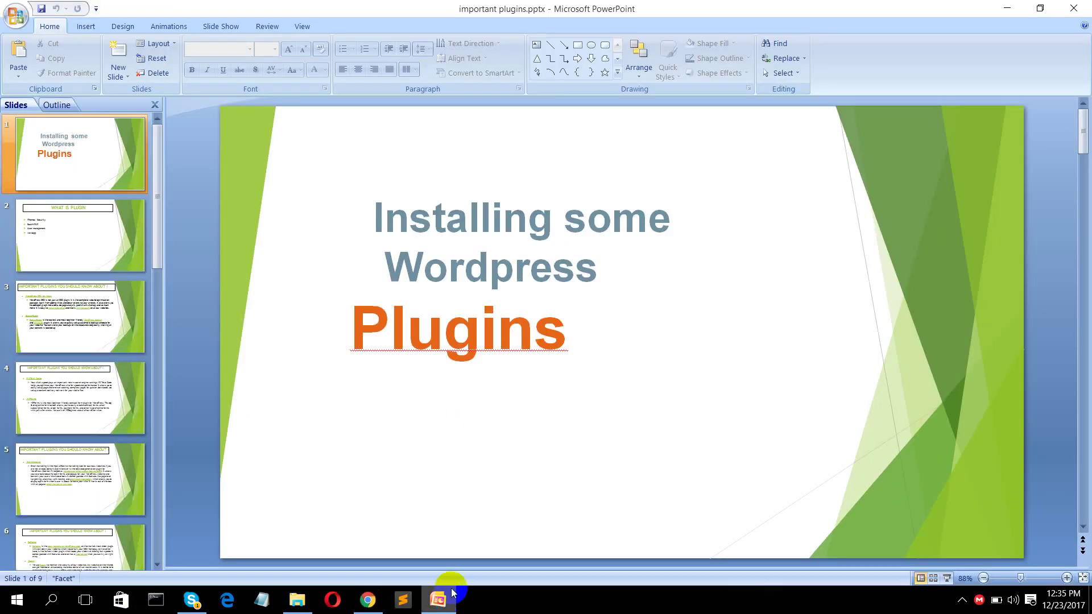
{"action": "scroll", "coordinate": [906, 308], "scroll_direction": "down", "scroll_amount": 1}
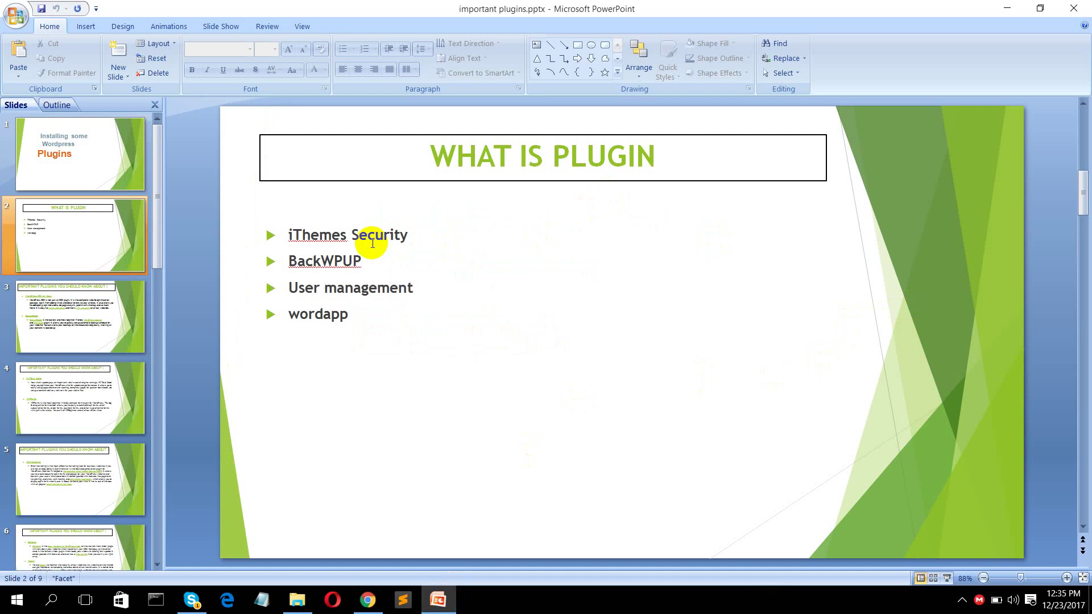
{"action": "left_click", "coordinate": [376, 606]}
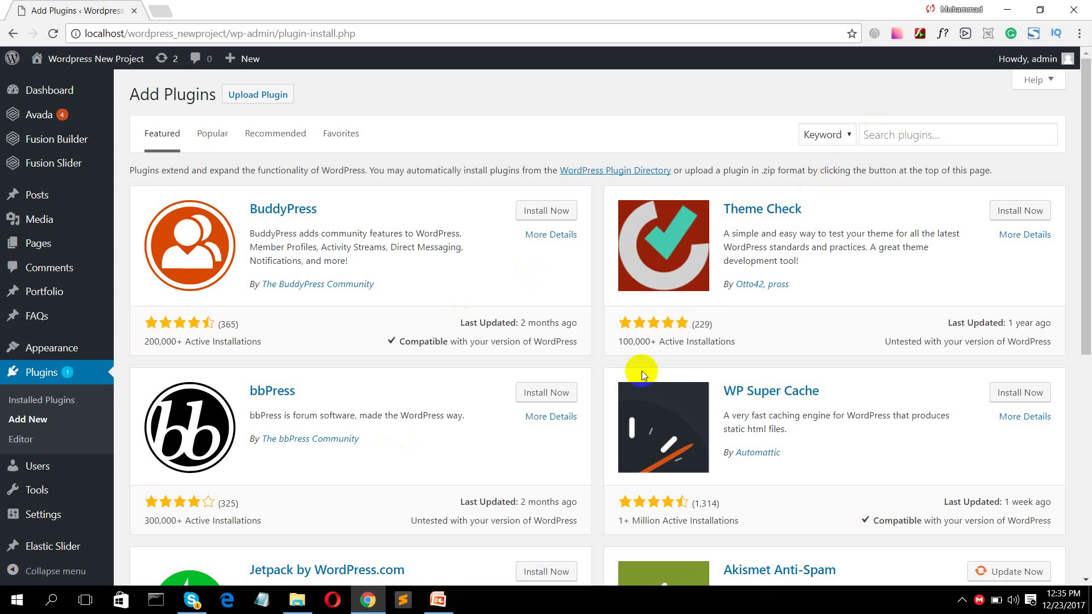
{"action": "left_click", "coordinate": [438, 600]}
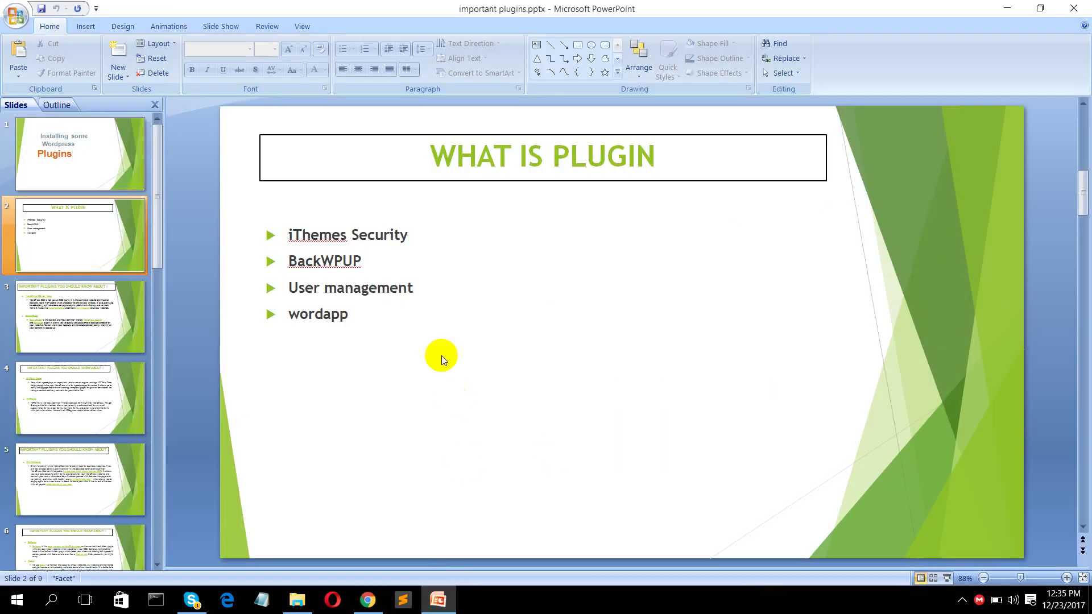
{"action": "left_click", "coordinate": [410, 232]}
{"action": "triple_click", "coordinate": [410, 232]}
{"action": "key", "text": "ctrl+c"}
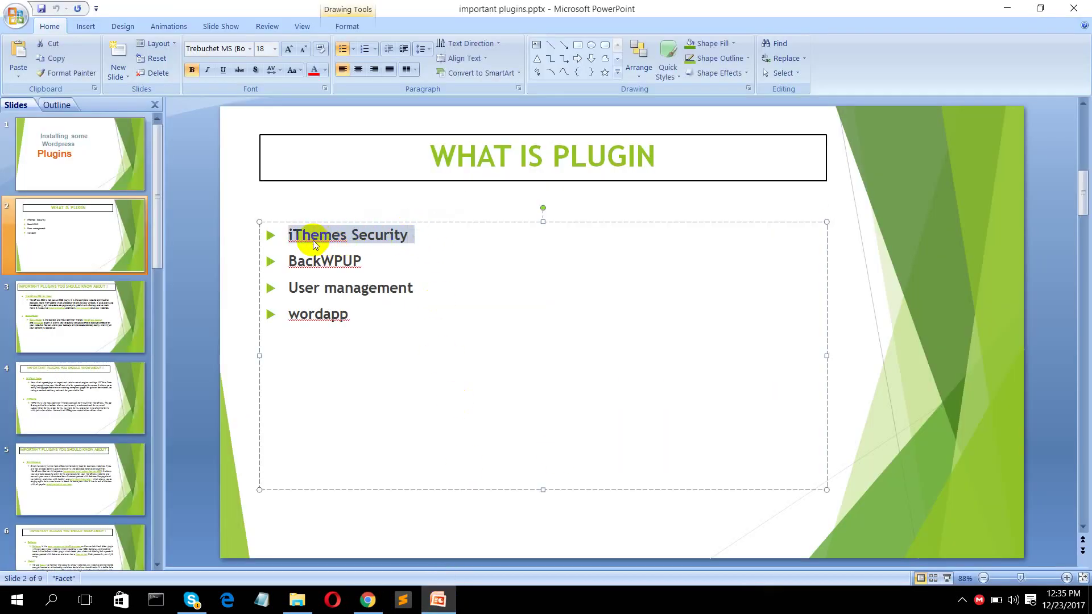
{"action": "left_click", "coordinate": [367, 600]}
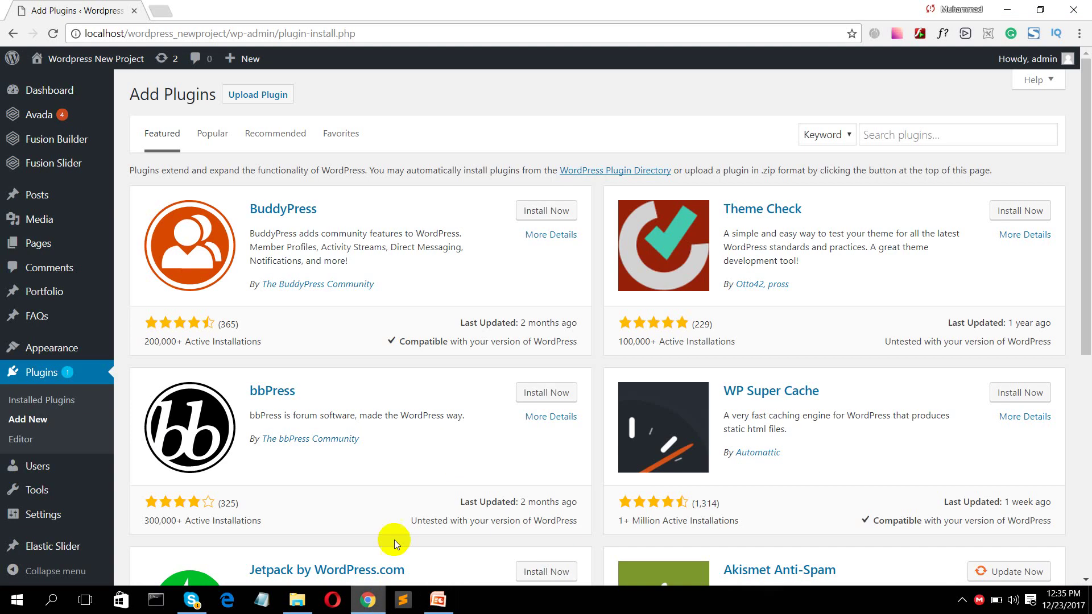
- Search plugins for the pasted 'iThemes Security' and install it with Install Now
{"action": "left_click", "coordinate": [876, 134]}
{"action": "key", "text": "ctrl+v"}
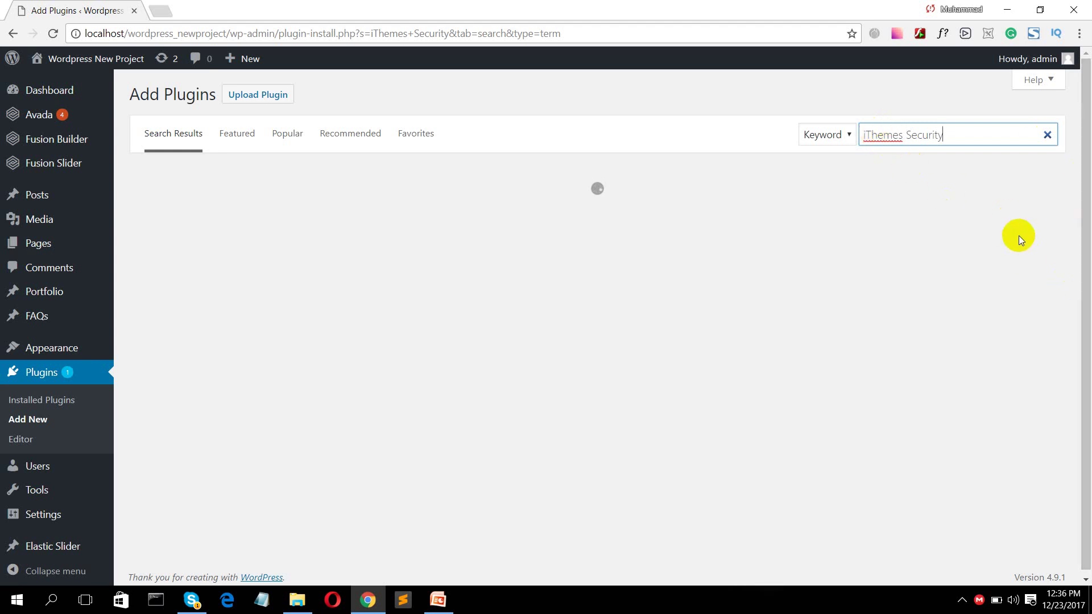
{"action": "left_click", "coordinate": [967, 602]}
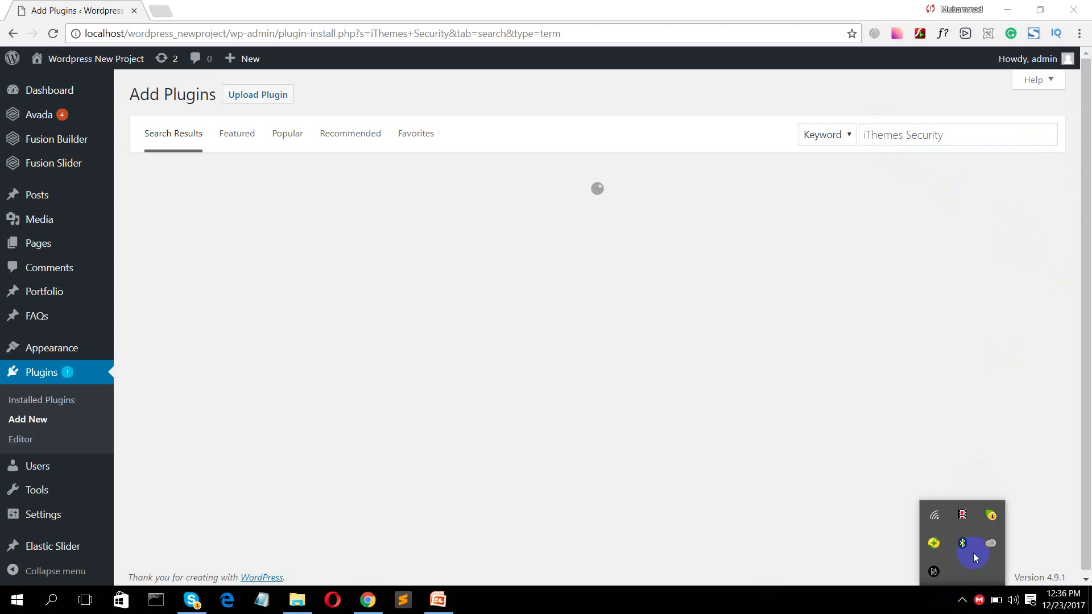
{"action": "left_click", "coordinate": [533, 206]}
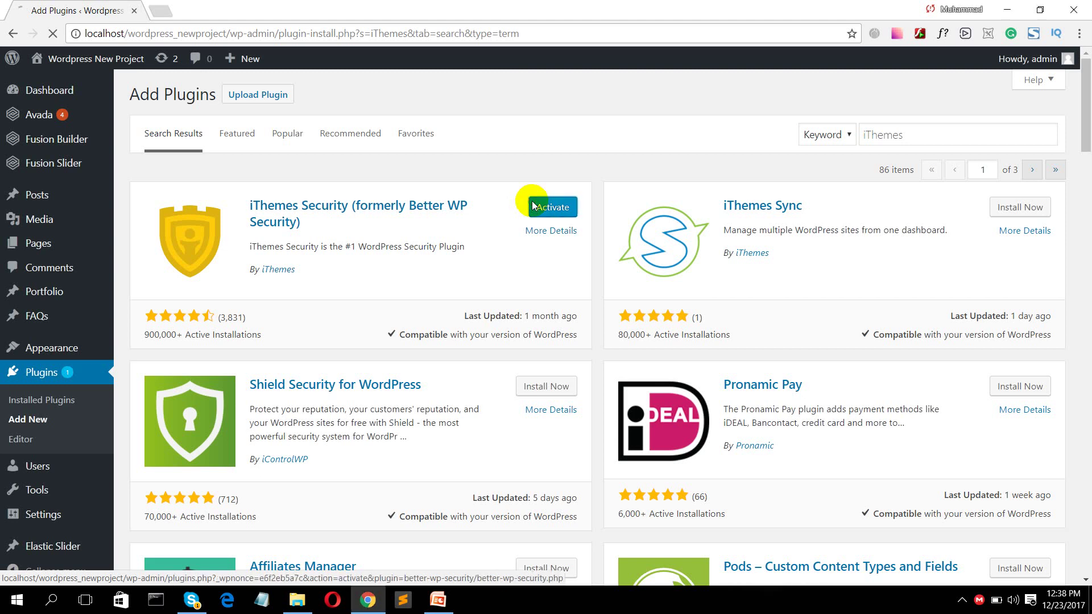
- Activate iThemes Security from its card to get the 'Plugin activated.' notice
{"action": "left_click", "coordinate": [534, 206]}
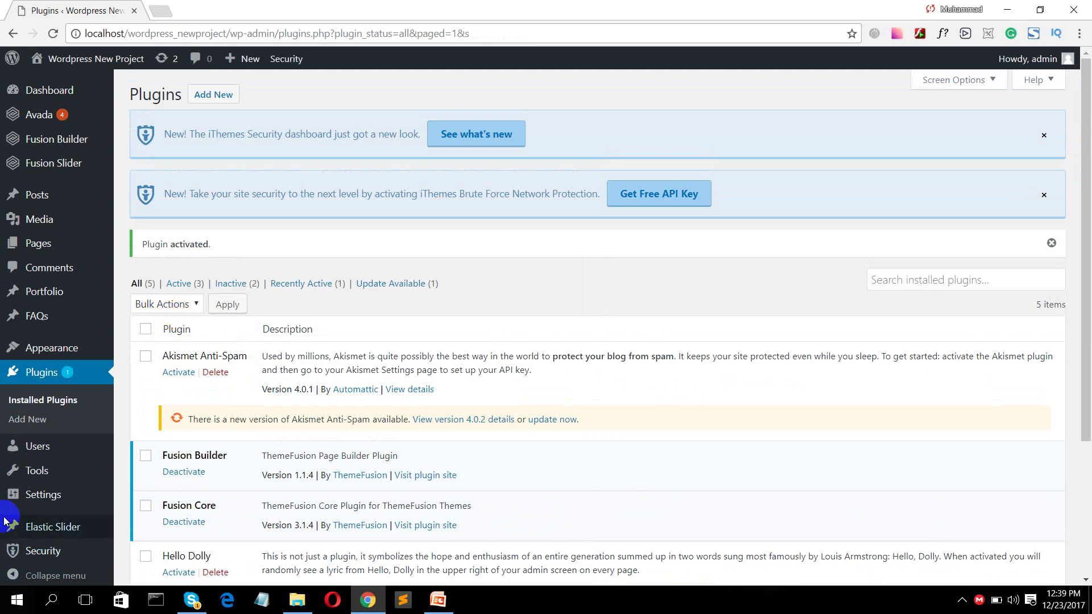
- Browse the new Security menu, then follow the notice's 'See what's new' link
{"action": "left_click", "coordinate": [46, 419]}
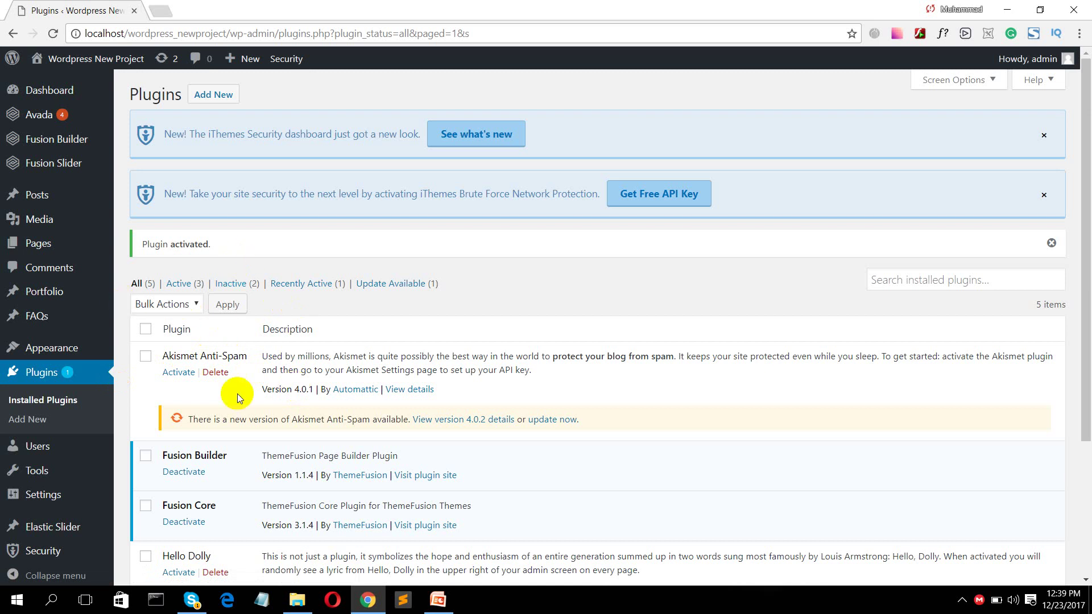
{"action": "scroll", "coordinate": [237, 394], "scroll_direction": "down", "scroll_amount": 2}
{"action": "left_click", "coordinate": [55, 543]}
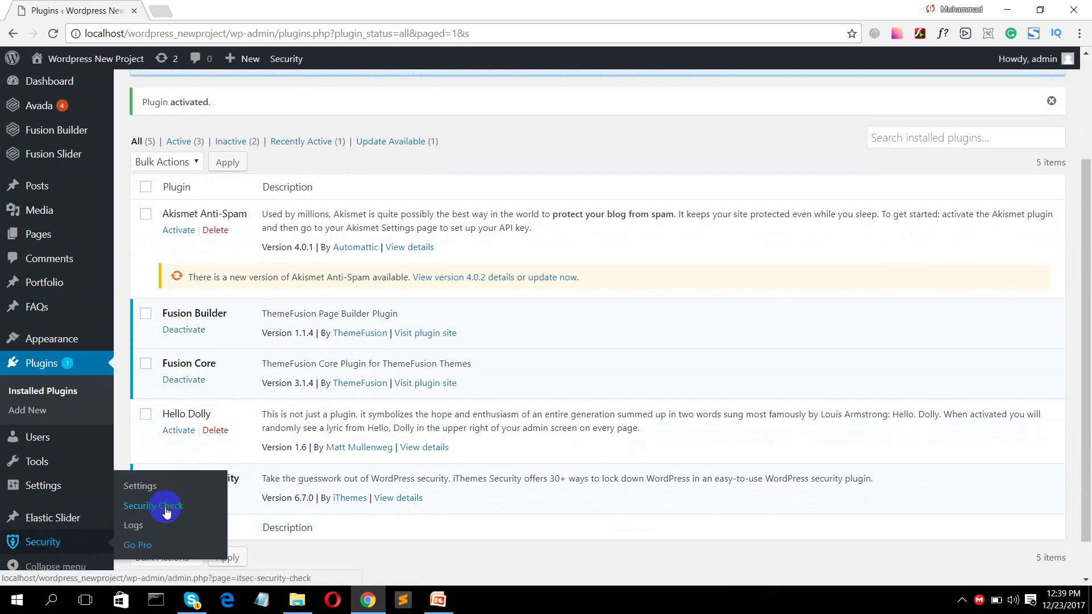
{"action": "left_click", "coordinate": [142, 524]}
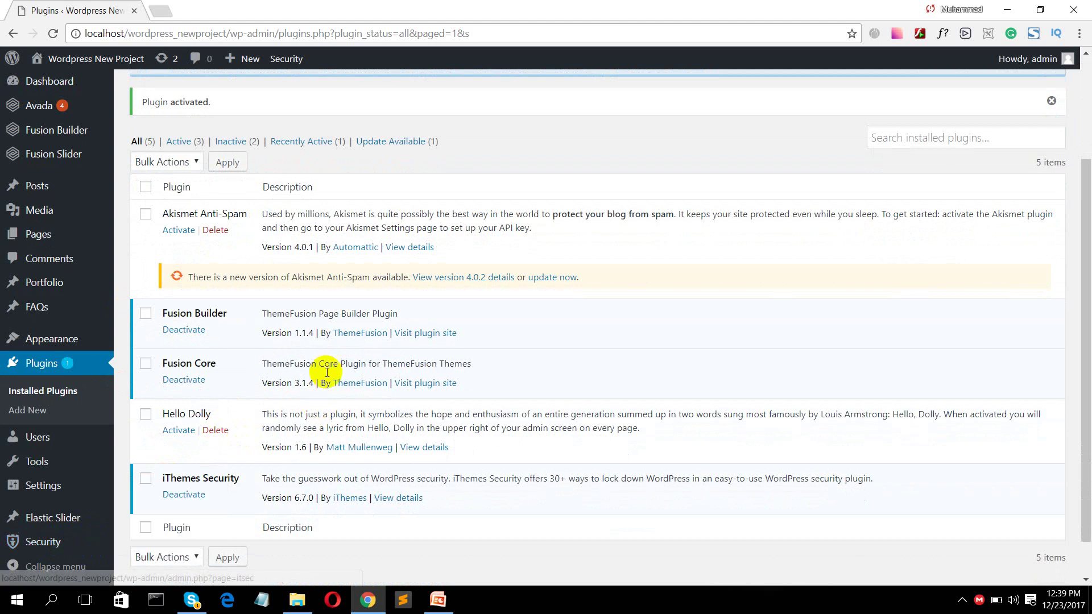
{"action": "scroll", "coordinate": [297, 374], "scroll_direction": "down", "scroll_amount": 1}
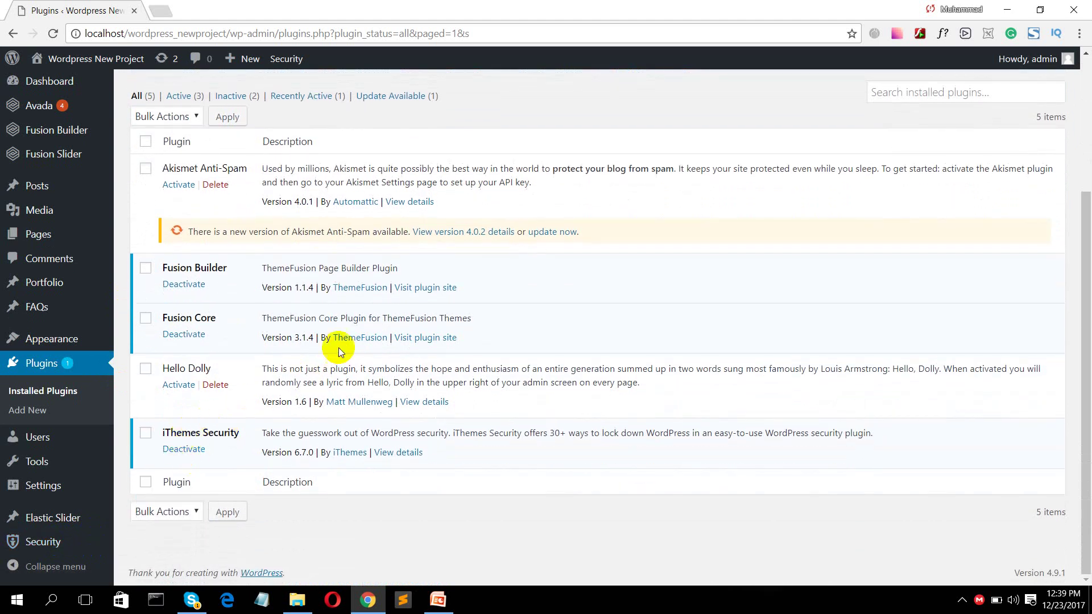
{"action": "scroll", "coordinate": [340, 346], "scroll_direction": "up", "scroll_amount": 3}
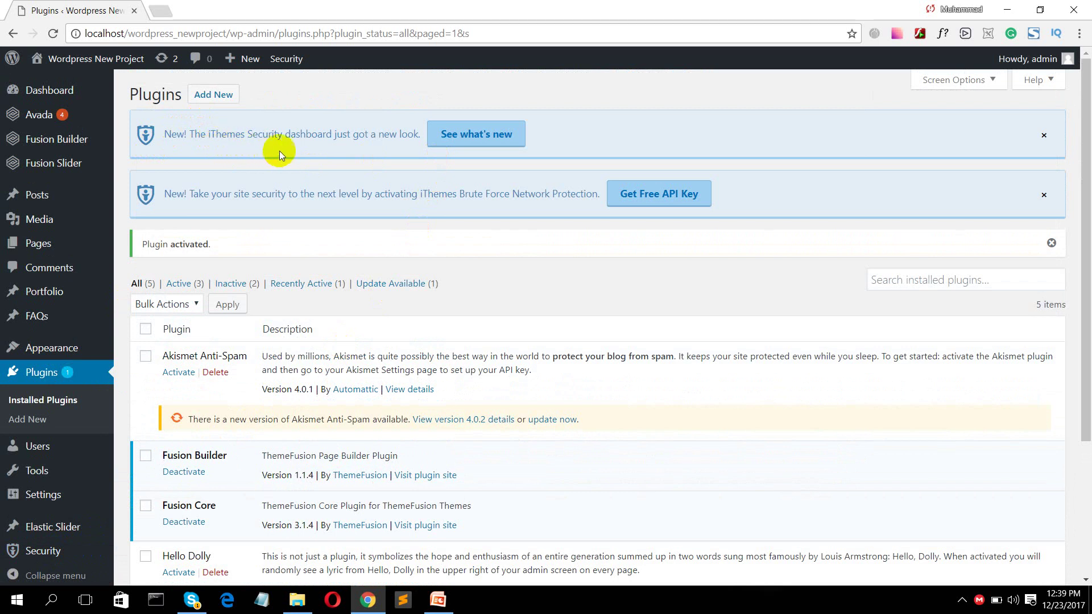
{"action": "left_click", "coordinate": [464, 137]}
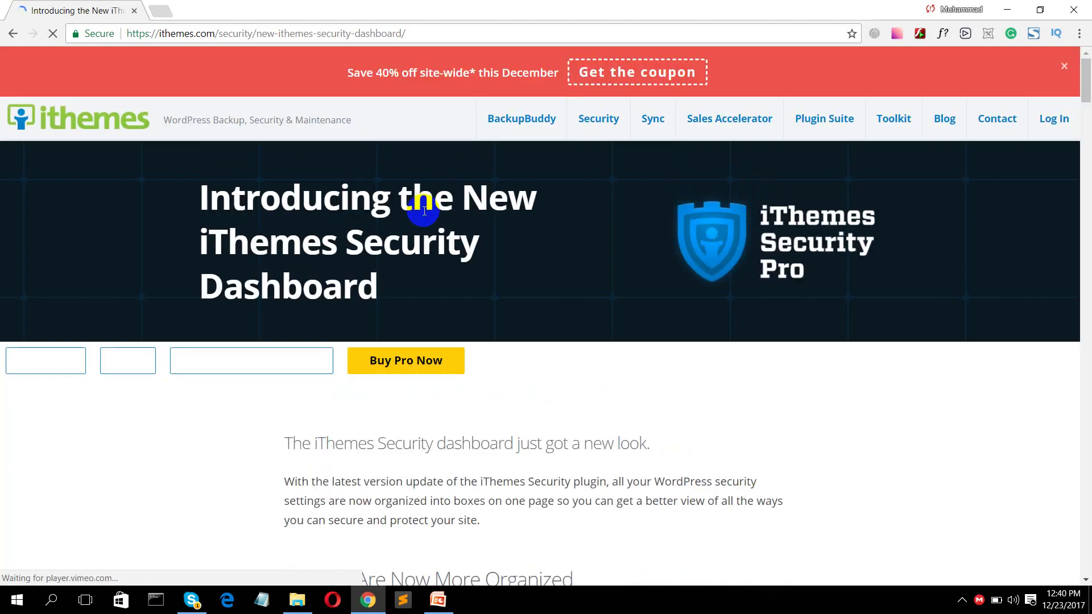
- Scroll through the 'Introducing the New iThemes Security Dashboard' article, then go back to Installed Plugins
{"action": "scroll", "coordinate": [527, 321], "scroll_direction": "down", "scroll_amount": 5}
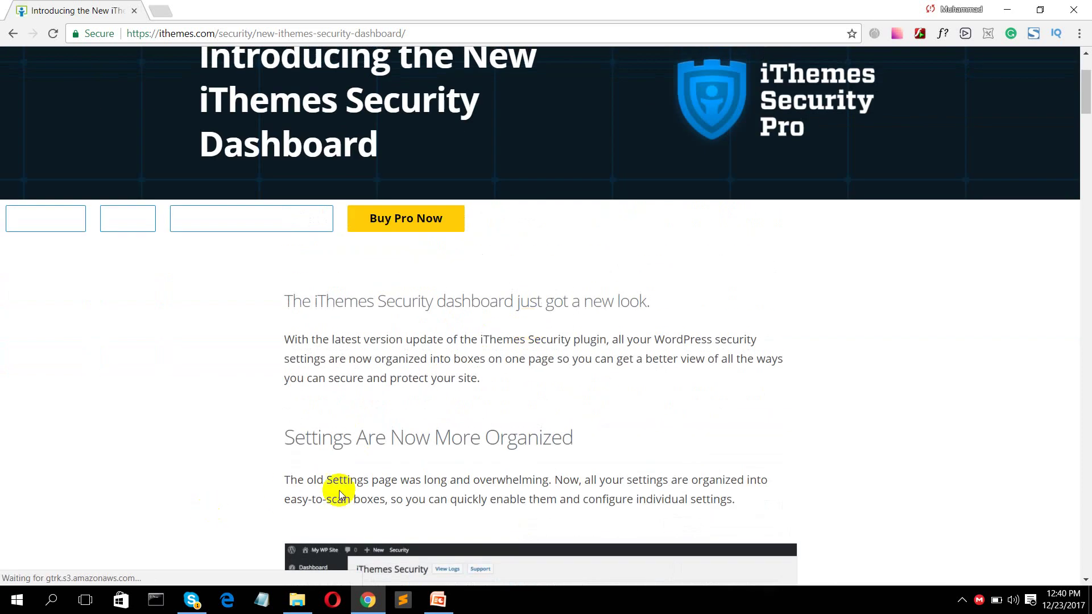
{"action": "scroll", "coordinate": [423, 447], "scroll_direction": "down", "scroll_amount": 6}
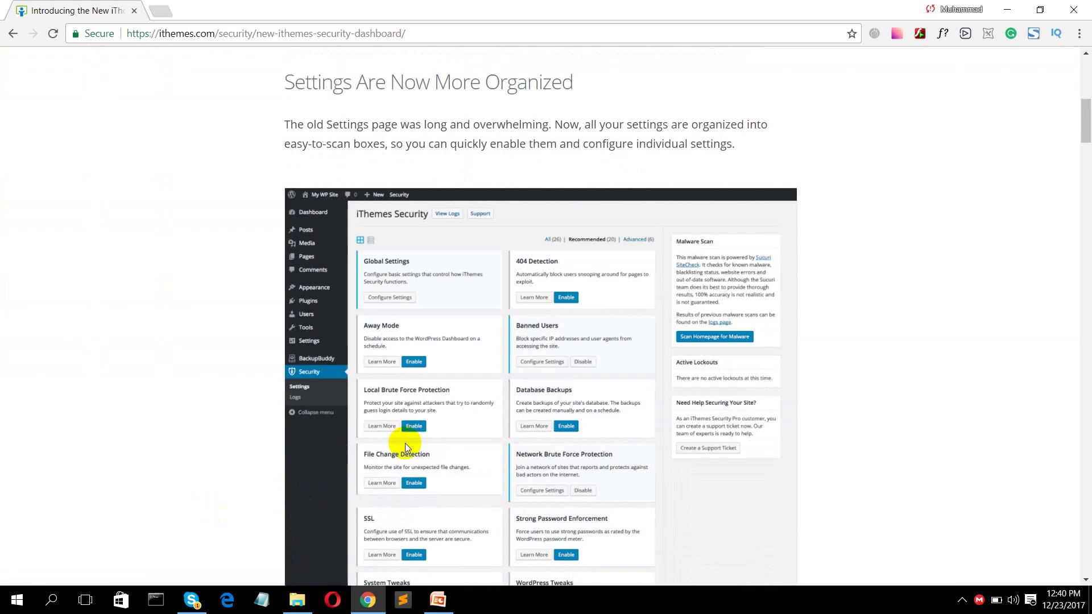
{"action": "scroll", "coordinate": [479, 367], "scroll_direction": "down", "scroll_amount": 15}
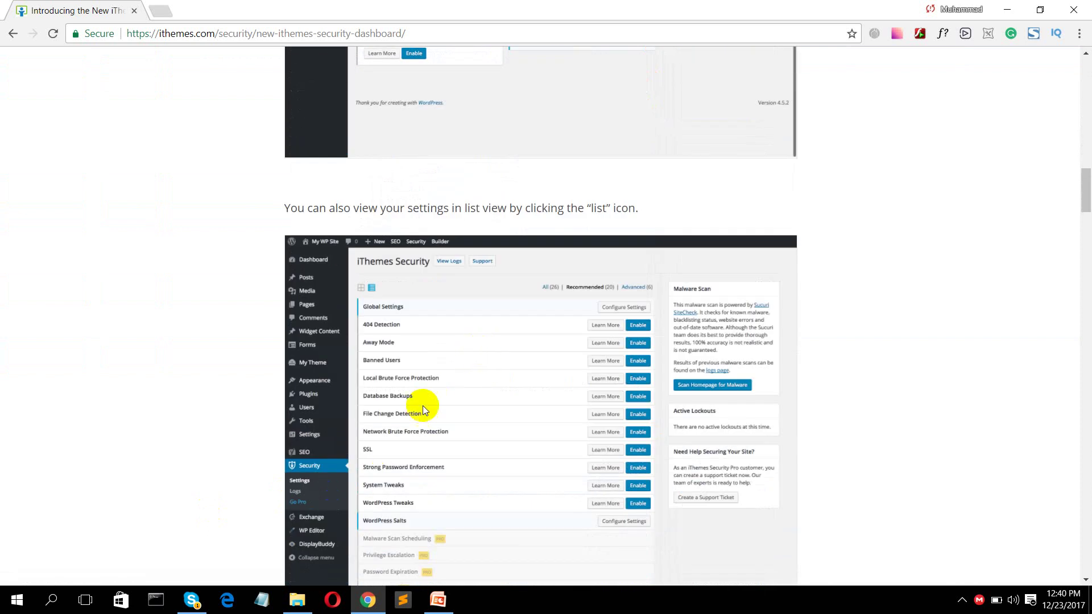
{"action": "scroll", "coordinate": [424, 392], "scroll_direction": "up", "scroll_amount": 15}
{"action": "scroll", "coordinate": [425, 385], "scroll_direction": "up", "scroll_amount": 7}
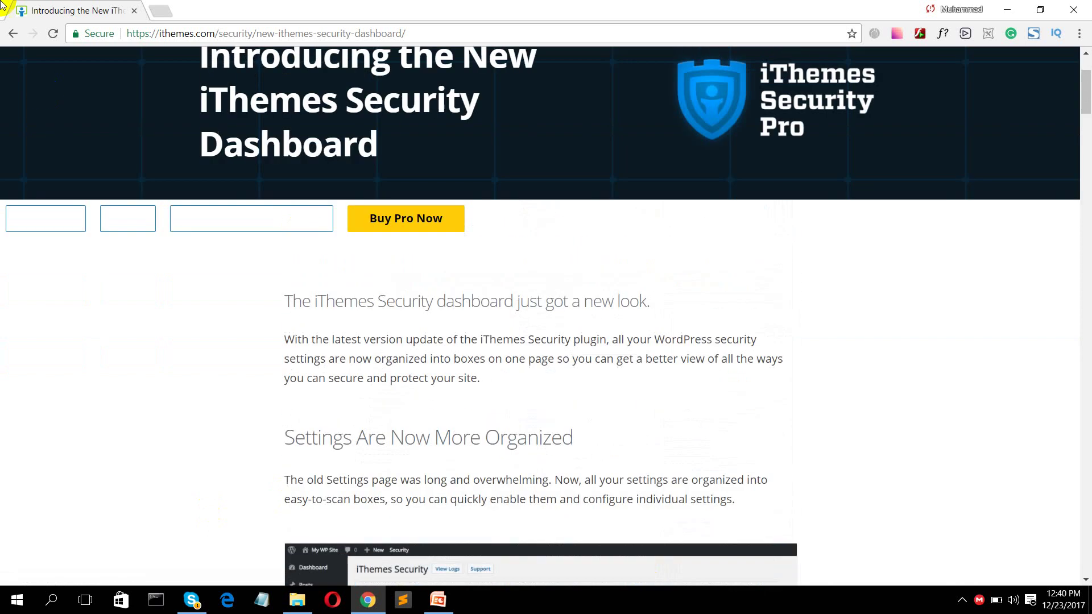
{"action": "left_click", "coordinate": [13, 34]}
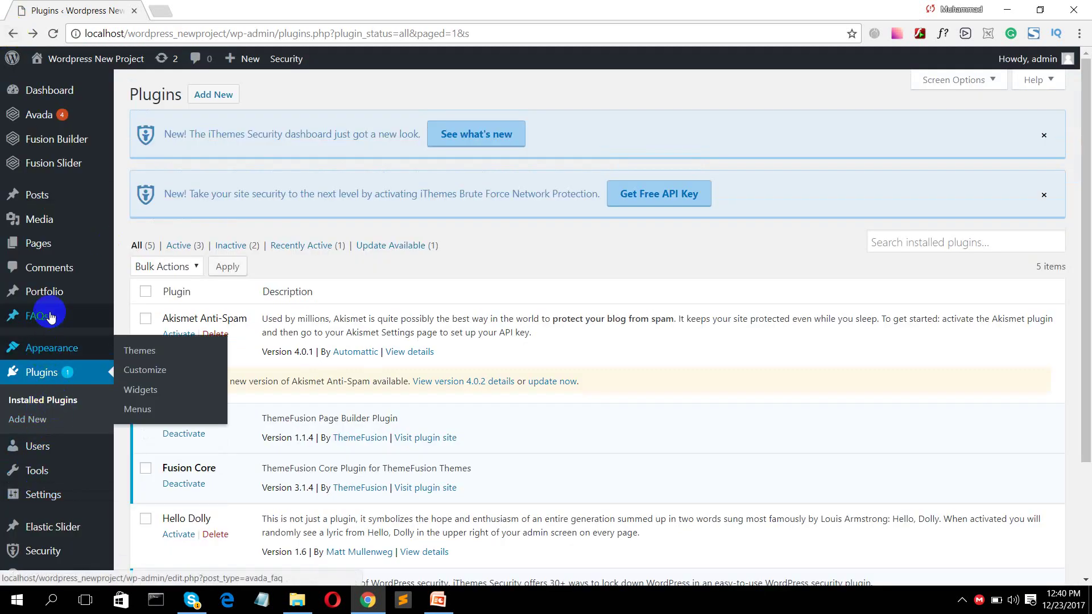
- Open Security > Security Check to list the six modules Secure Site will enable
{"action": "left_click", "coordinate": [47, 551]}
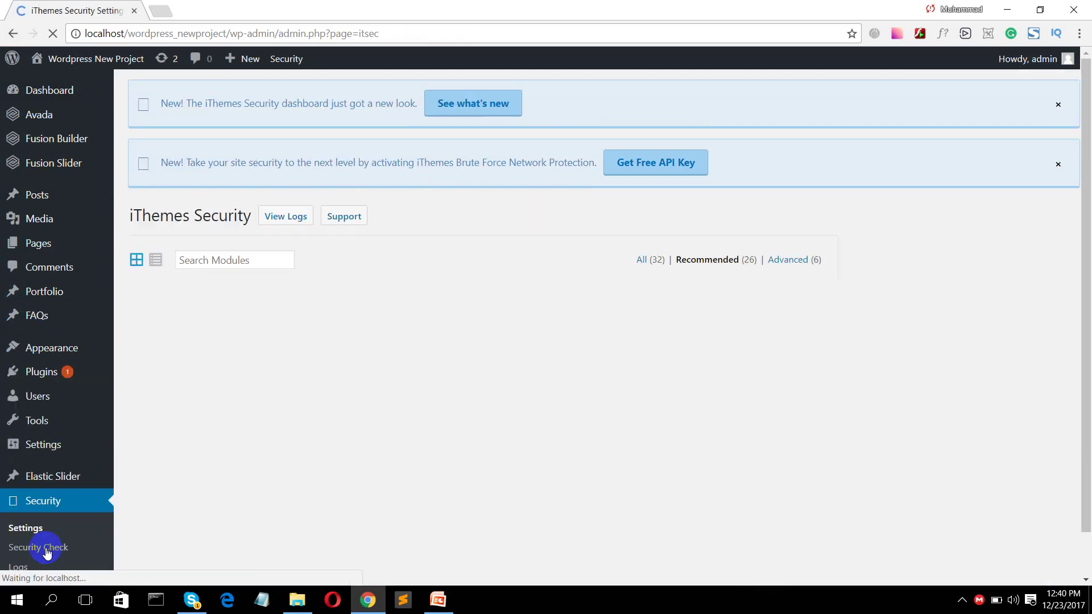
{"action": "left_click", "coordinate": [44, 548]}
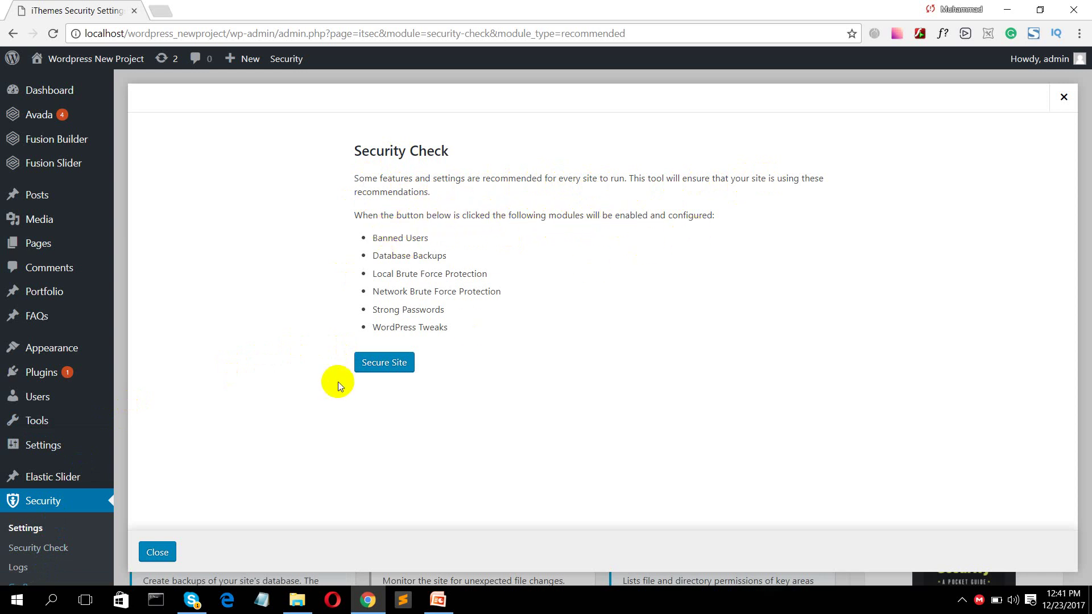
- Run Secure Site and review the six enabled modules, with REST API set to Restricted Access
{"action": "left_click", "coordinate": [384, 363]}
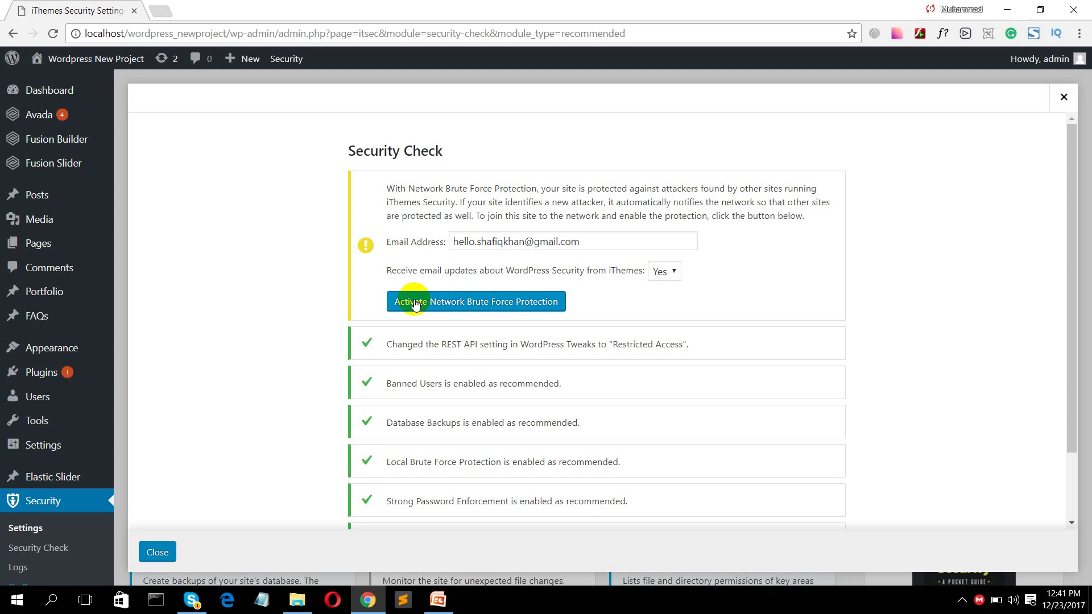
{"action": "scroll", "coordinate": [433, 324], "scroll_direction": "down", "scroll_amount": 2}
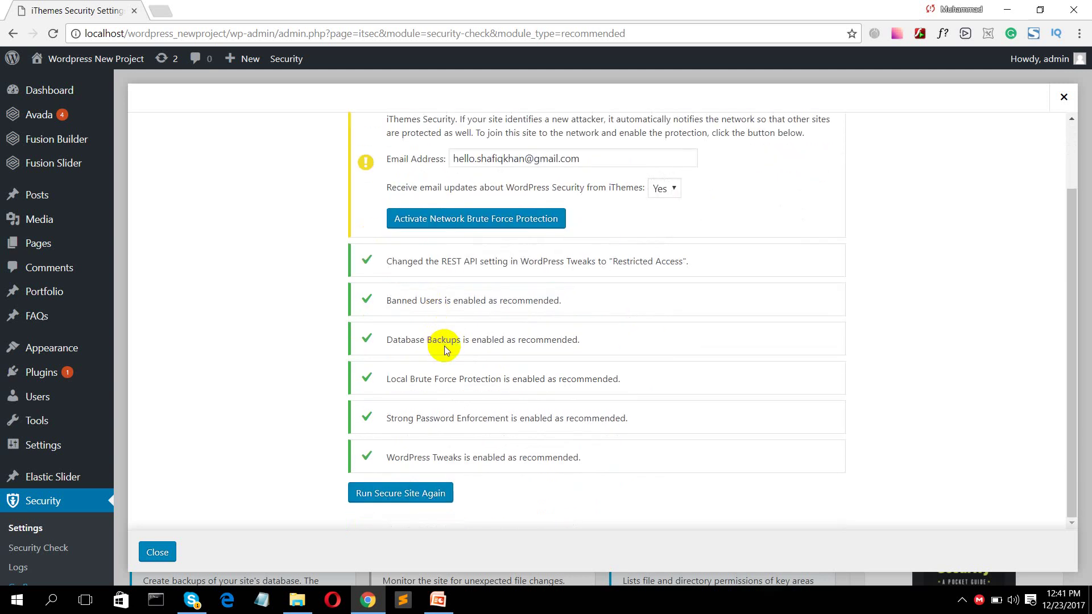
{"action": "scroll", "coordinate": [445, 346], "scroll_direction": "up", "scroll_amount": 2}
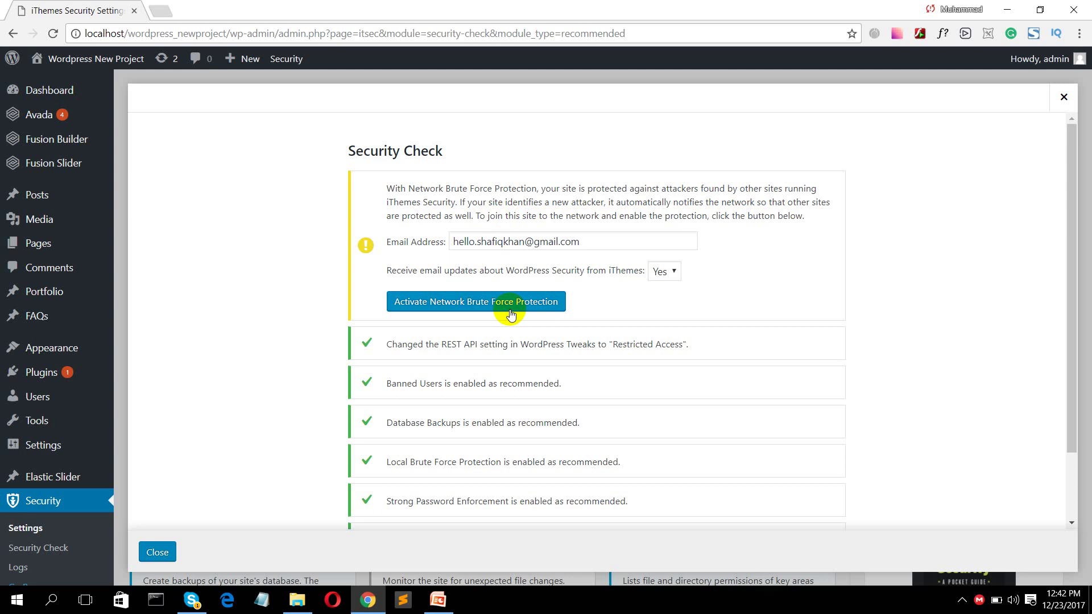
{"action": "scroll", "coordinate": [472, 309], "scroll_direction": "down", "scroll_amount": 2}
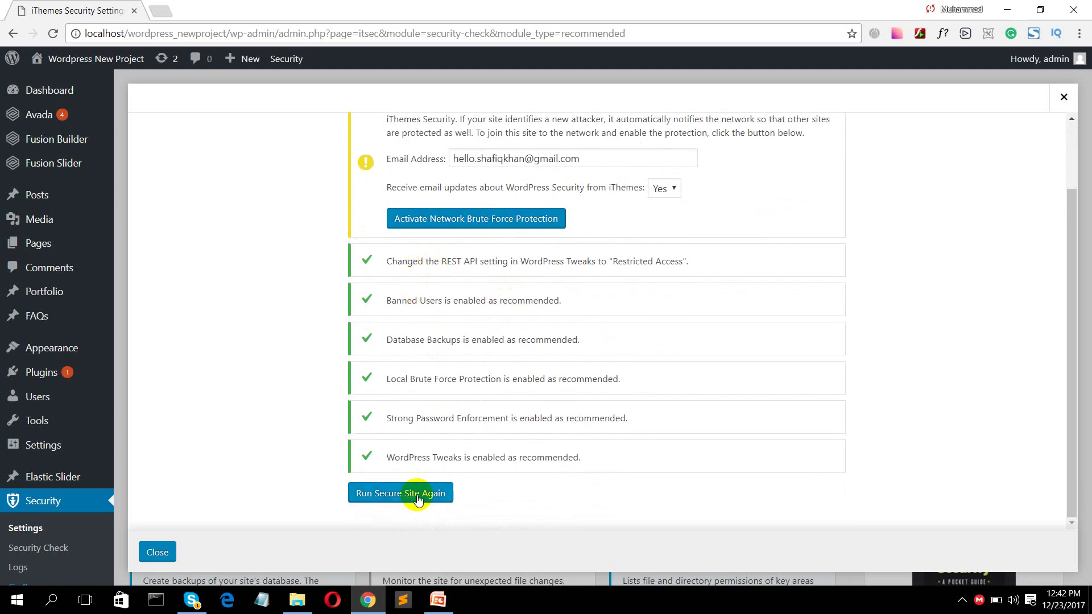
- Try Network Brute Force Protection (fails on localhost), rerun Secure Site, and close the check
{"action": "left_click", "coordinate": [473, 221]}
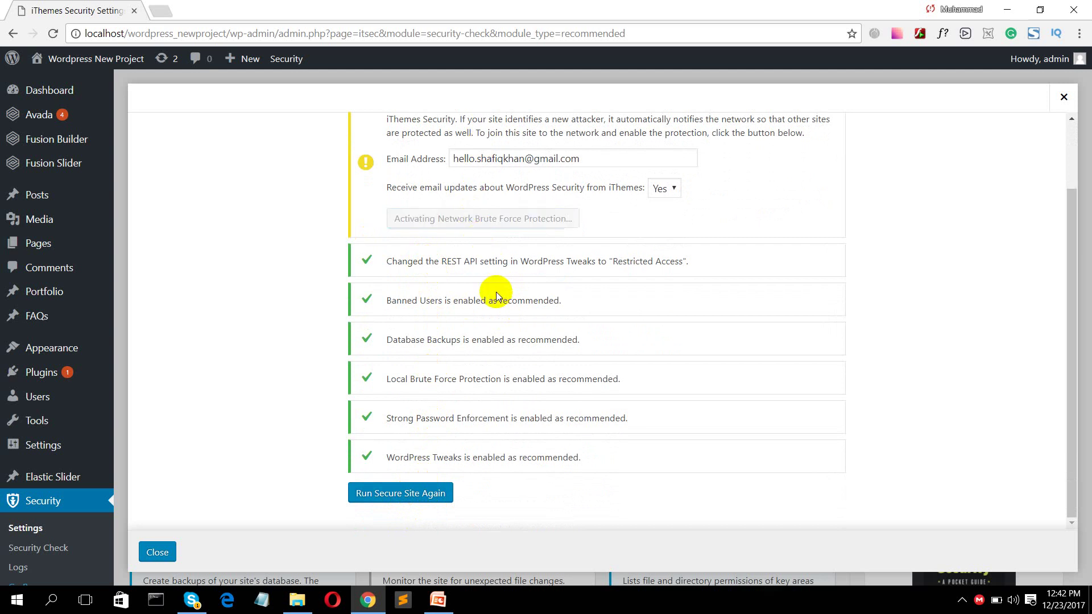
{"action": "scroll", "coordinate": [482, 287], "scroll_direction": "up", "scroll_amount": 2}
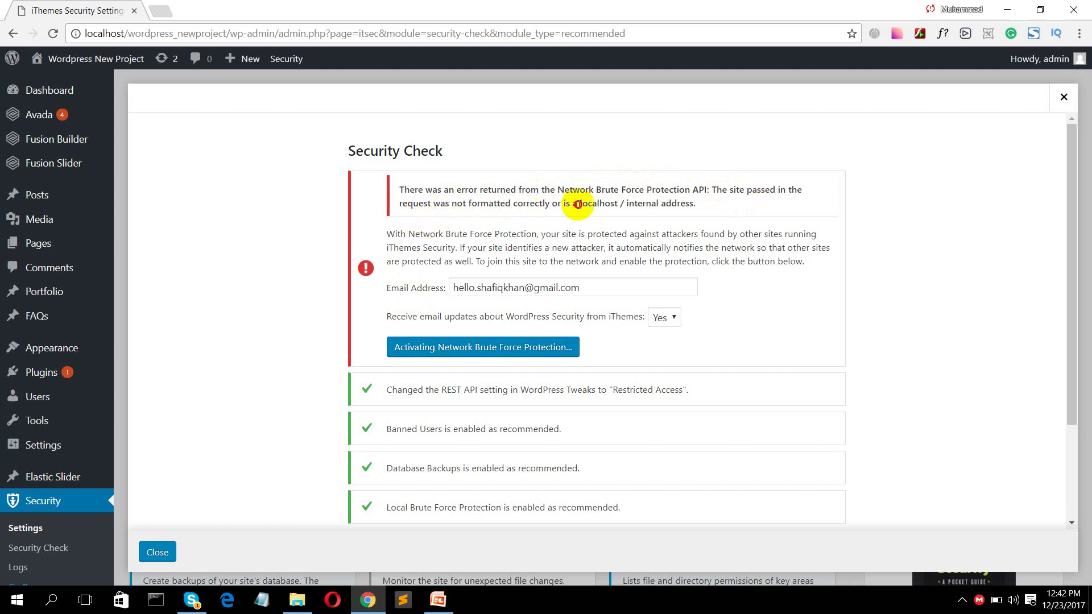
{"action": "left_click_drag", "start_coordinate": [578, 205], "coordinate": [721, 211]}
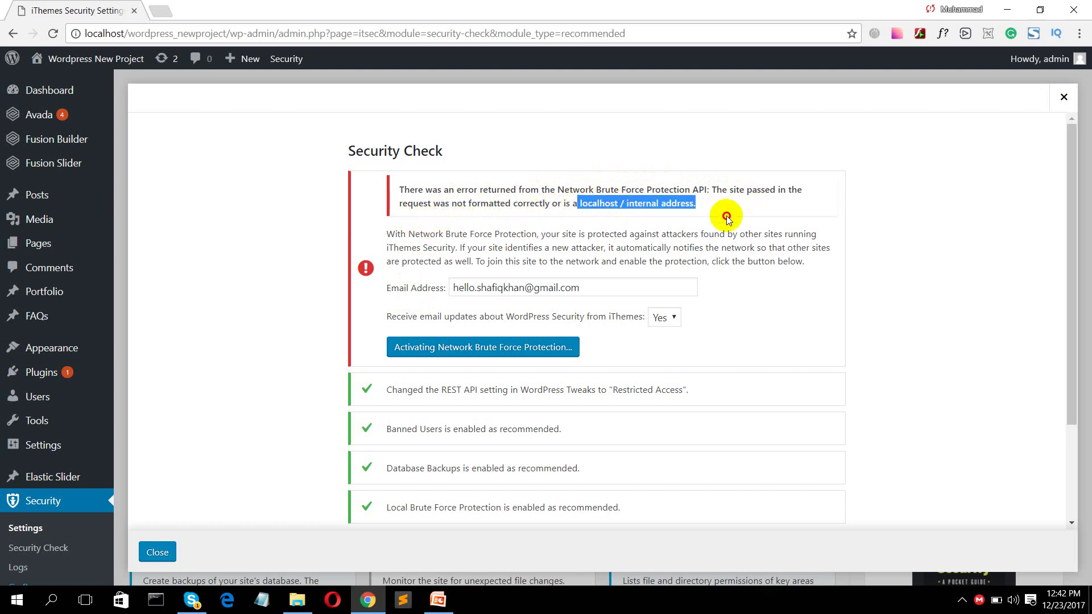
{"action": "scroll", "coordinate": [712, 279], "scroll_direction": "down", "scroll_amount": 2}
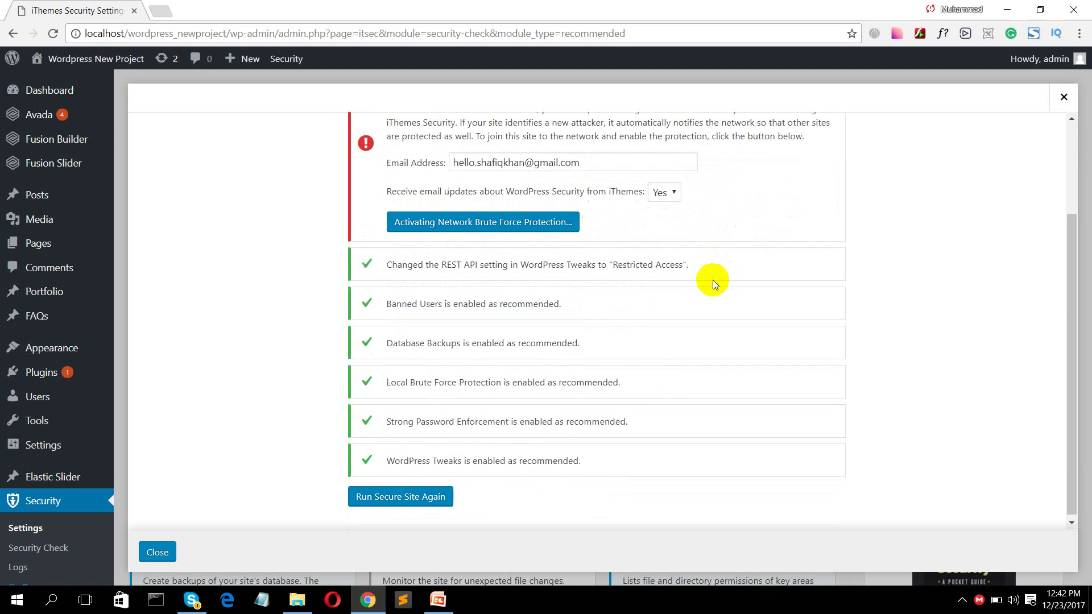
{"action": "left_click", "coordinate": [397, 491]}
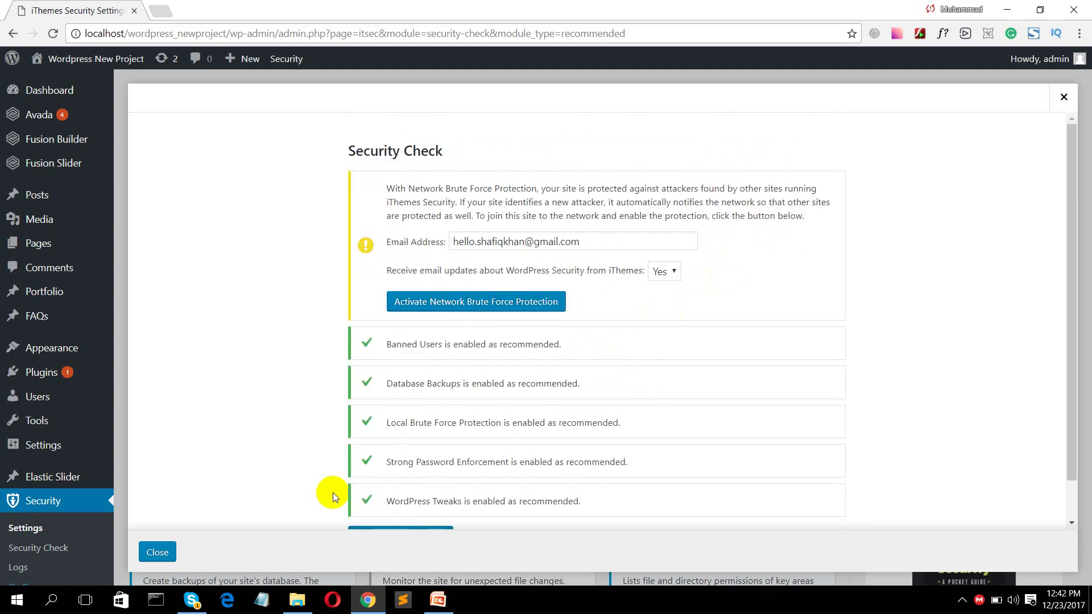
{"action": "left_click", "coordinate": [153, 551]}
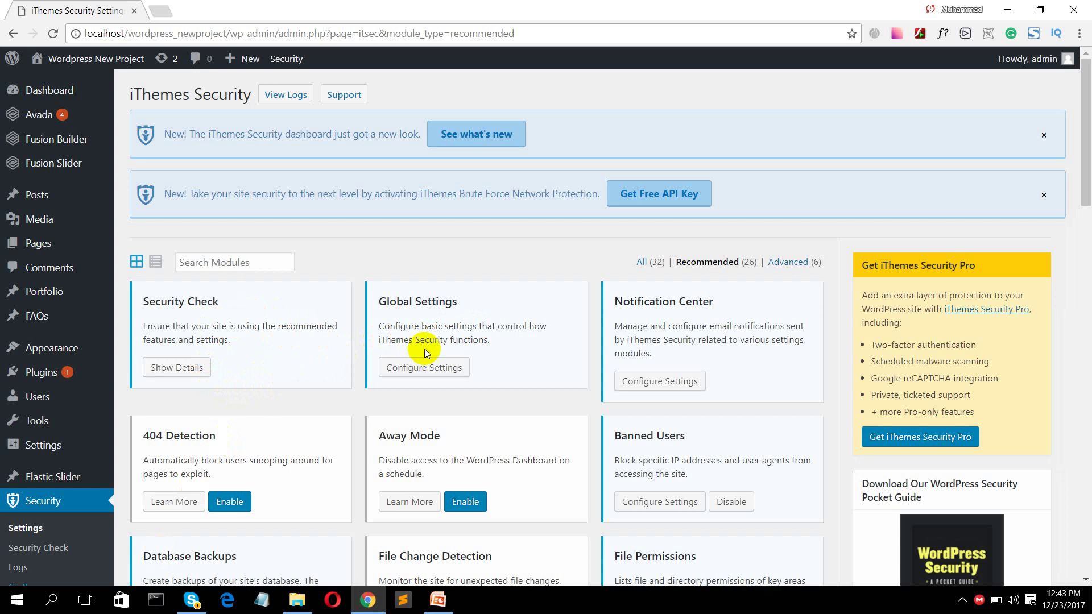
{"action": "scroll", "coordinate": [454, 340], "scroll_direction": "down", "scroll_amount": 1}
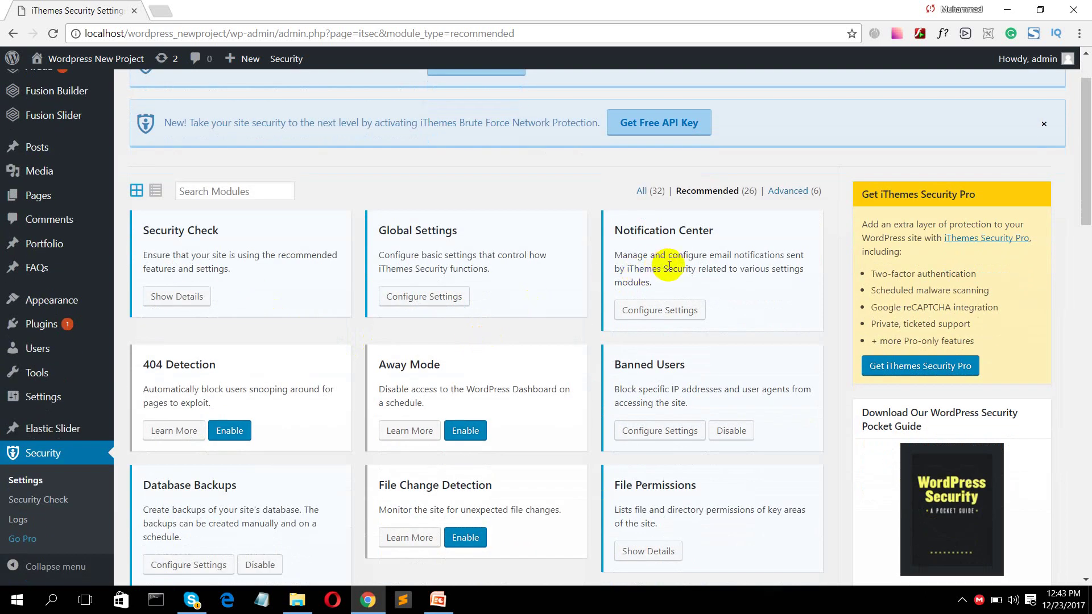
{"action": "scroll", "coordinate": [630, 320], "scroll_direction": "down", "scroll_amount": 2}
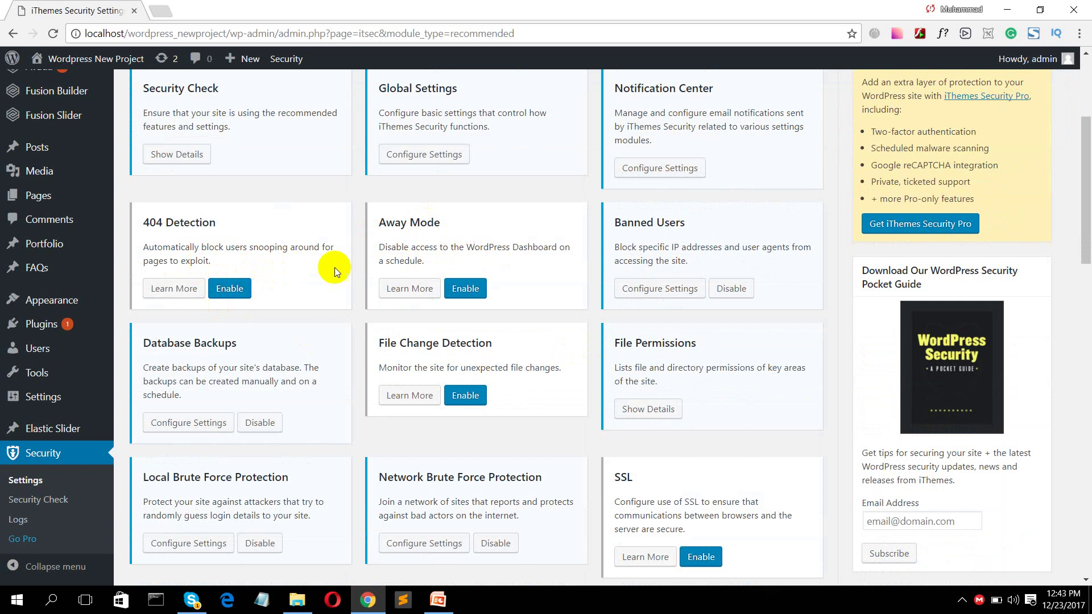
{"action": "scroll", "coordinate": [674, 239], "scroll_direction": "down", "scroll_amount": 1}
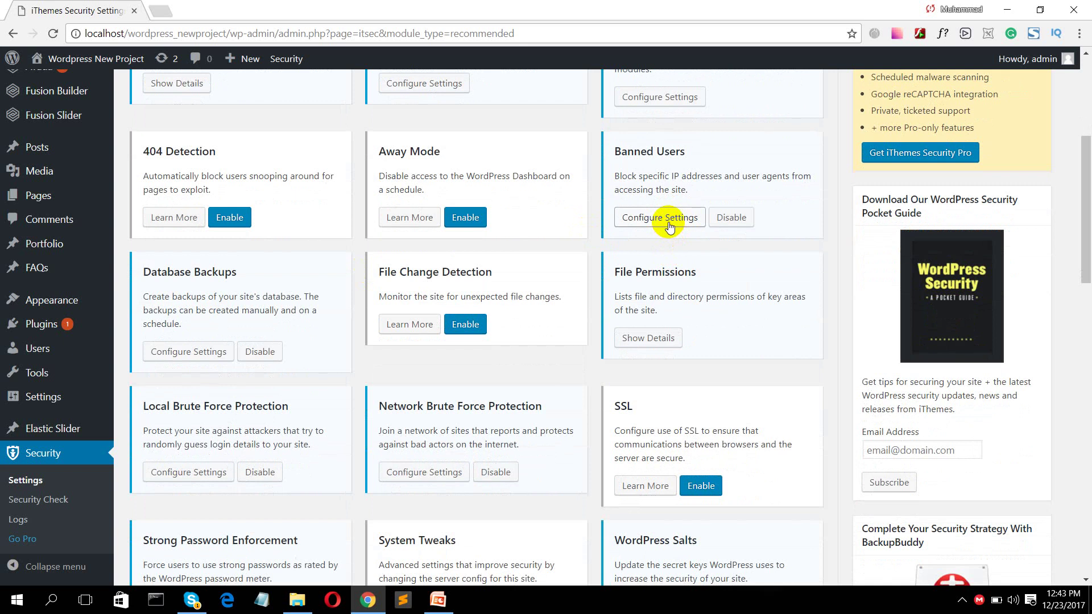
- Save Banned Users with Ban Lists enabled and the HackRepair.com blacklist unchecked, then close it
{"action": "left_click", "coordinate": [669, 222]}
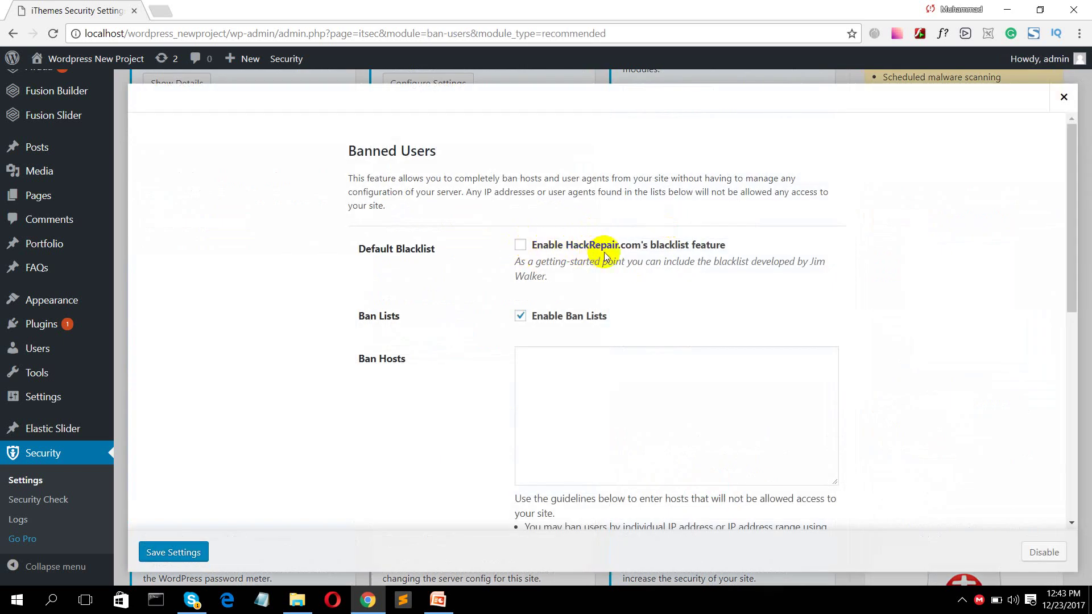
{"action": "scroll", "coordinate": [599, 275], "scroll_direction": "down", "scroll_amount": 1}
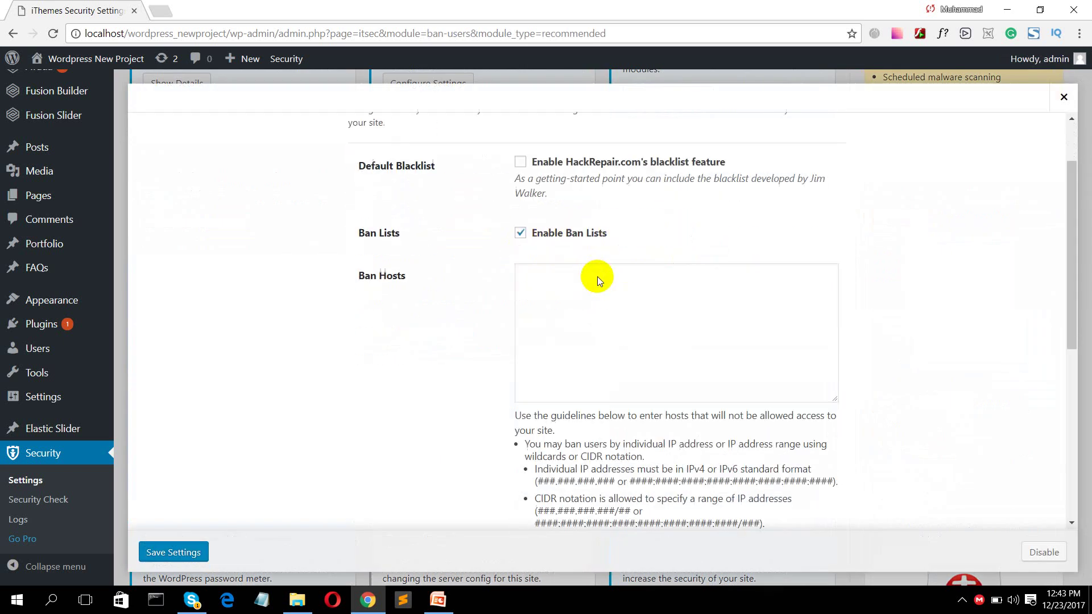
{"action": "scroll", "coordinate": [597, 276], "scroll_direction": "down", "scroll_amount": 5}
{"action": "scroll", "coordinate": [594, 280], "scroll_direction": "up", "scroll_amount": 6}
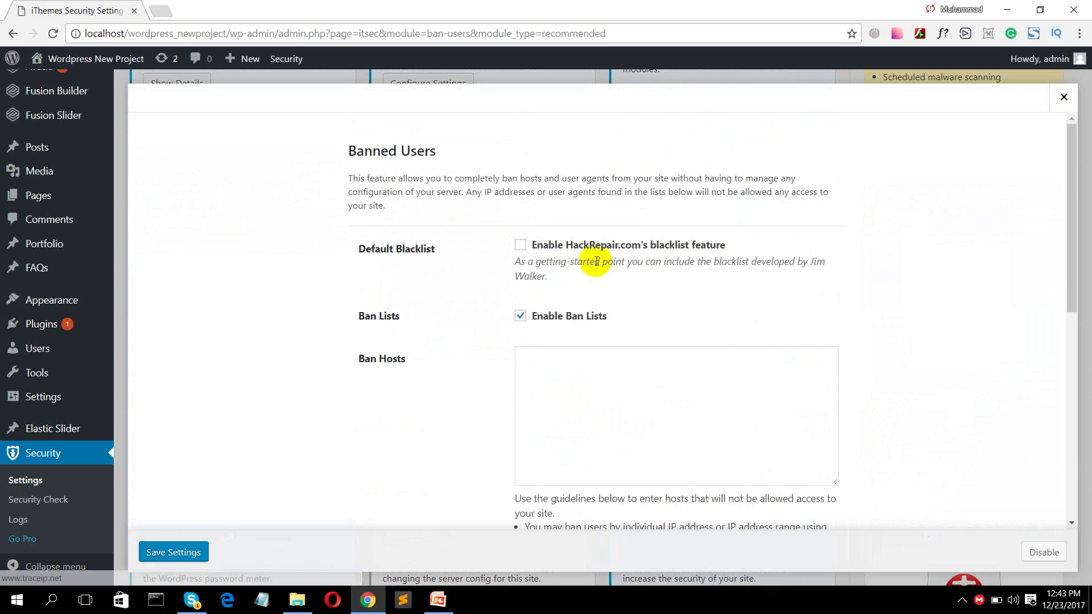
{"action": "left_click", "coordinate": [184, 560]}
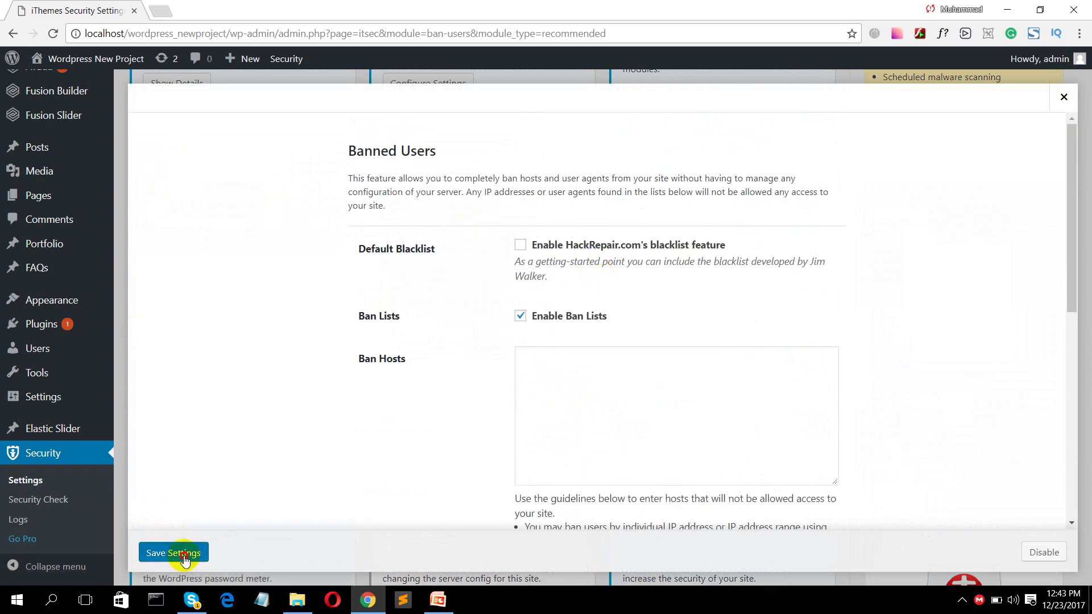
{"action": "left_click", "coordinate": [1064, 97]}
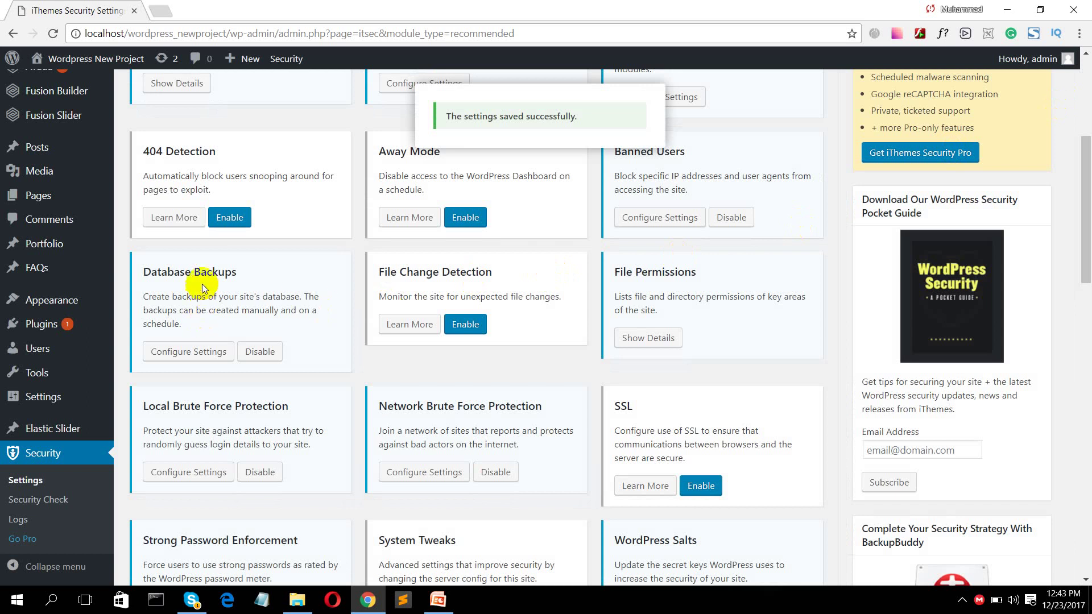
{"action": "scroll", "coordinate": [202, 284], "scroll_direction": "up", "scroll_amount": 1}
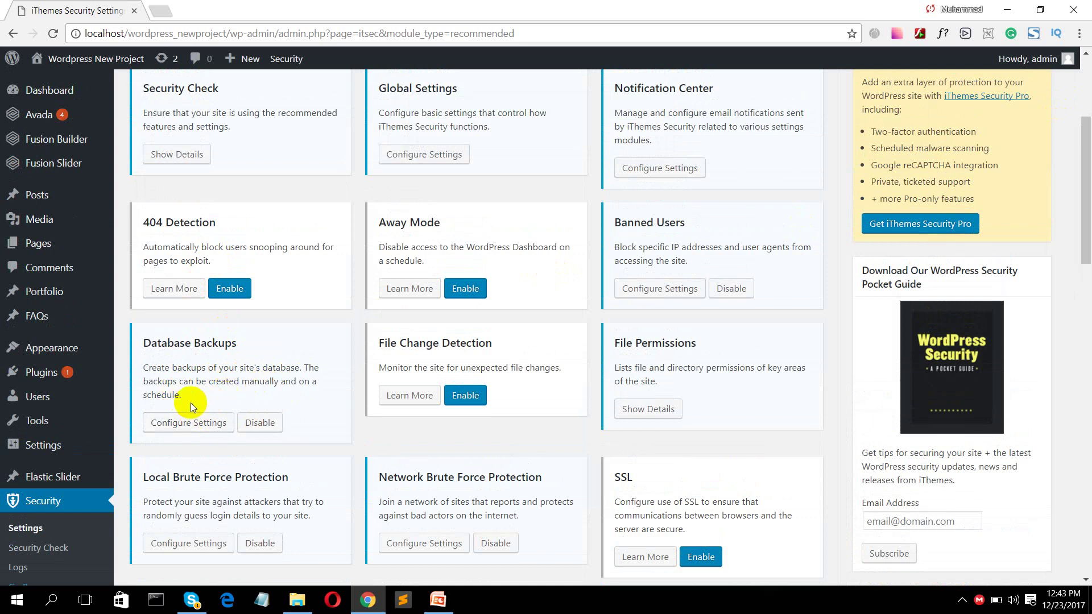
{"action": "scroll", "coordinate": [646, 353], "scroll_direction": "down", "scroll_amount": 3}
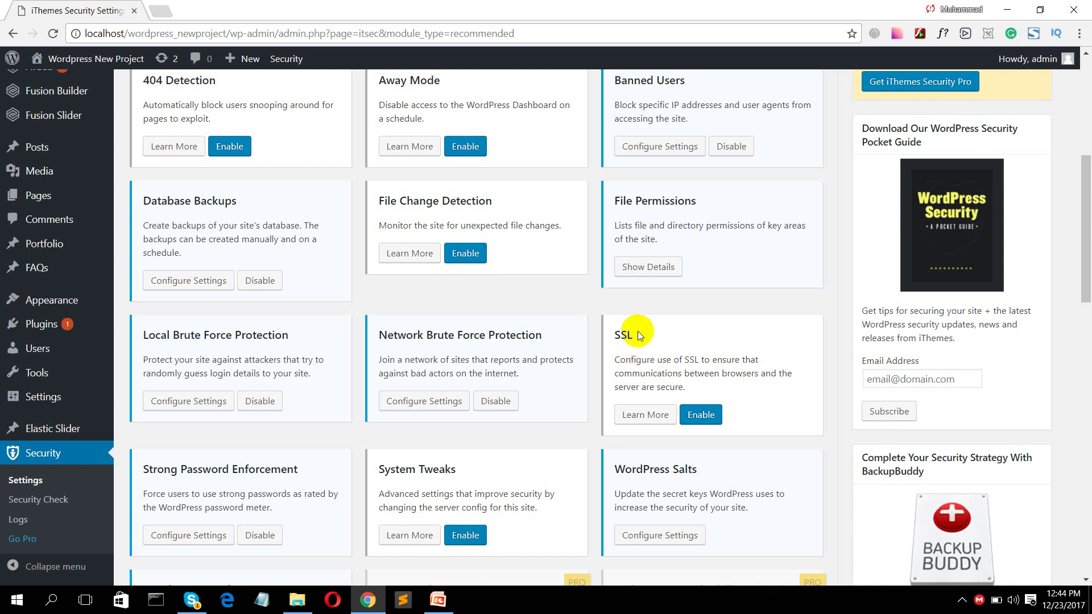
{"action": "left_click_drag", "start_coordinate": [636, 331], "coordinate": [613, 337]}
{"action": "left_click_drag", "start_coordinate": [633, 350], "coordinate": [616, 336]}
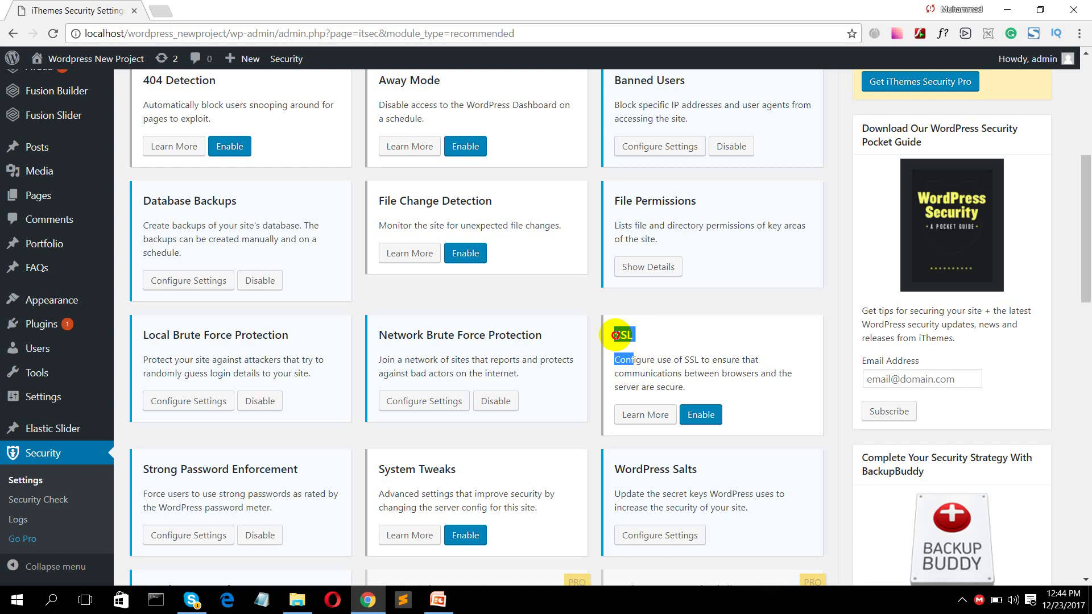
{"action": "left_click", "coordinate": [626, 343]}
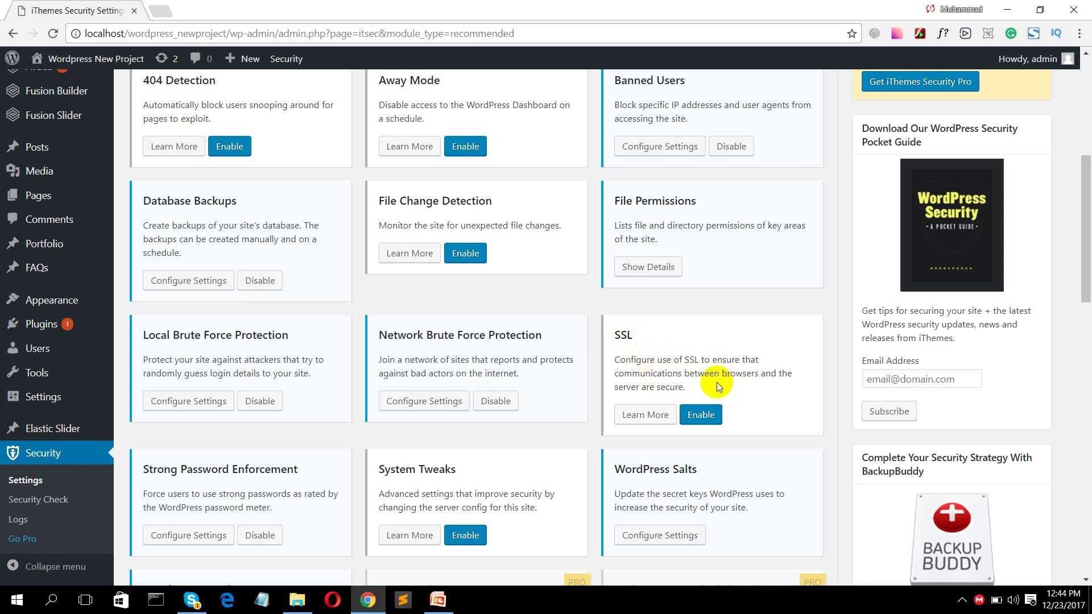
{"action": "left_click_drag", "start_coordinate": [691, 391], "coordinate": [617, 354]}
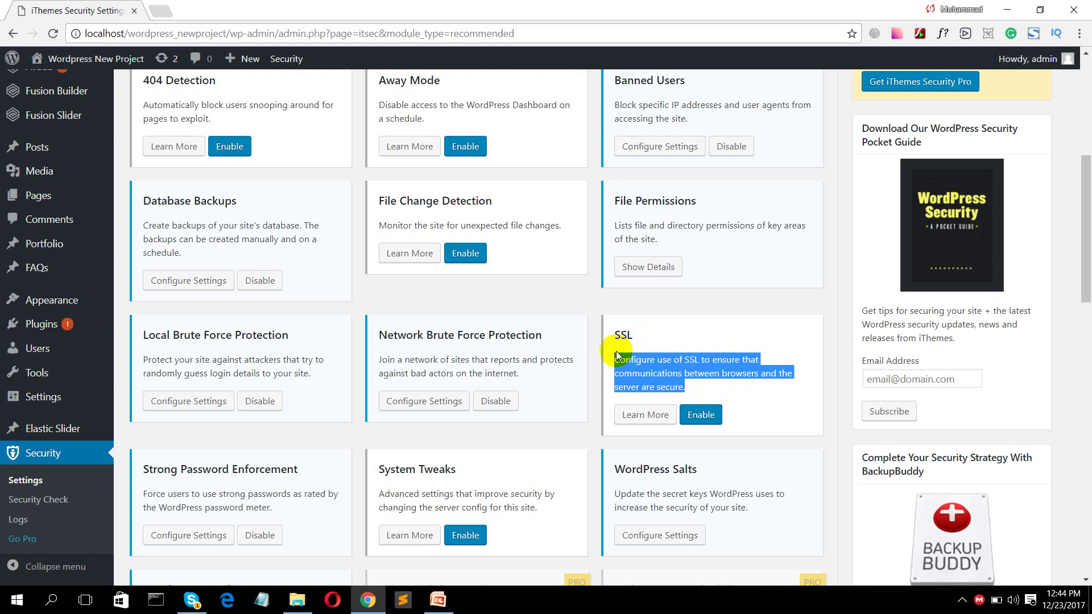
{"action": "left_click", "coordinate": [616, 353]}
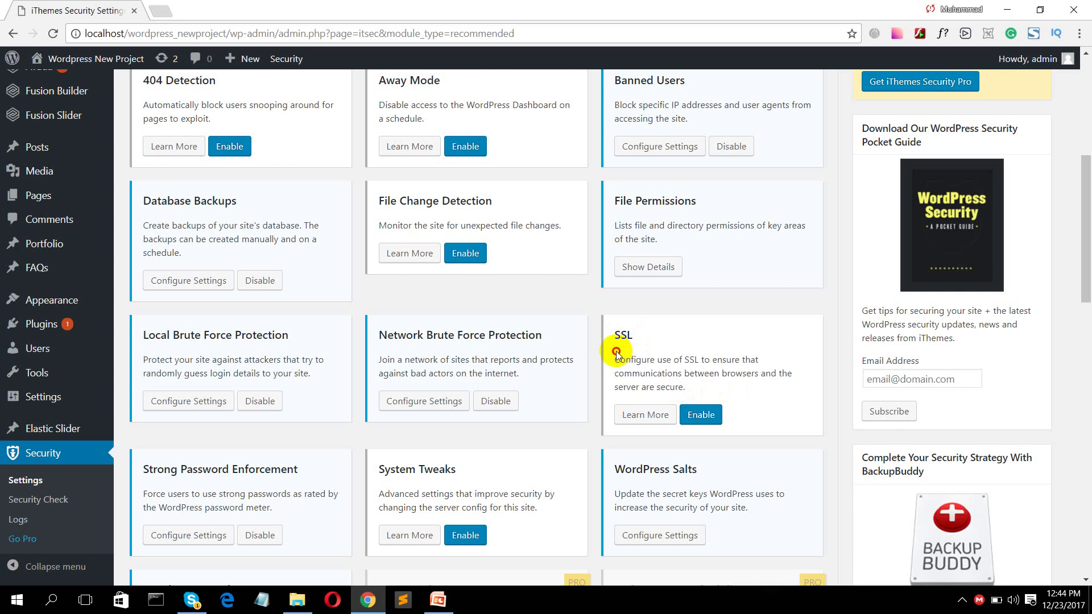
{"action": "left_click_drag", "start_coordinate": [616, 352], "coordinate": [687, 390]}
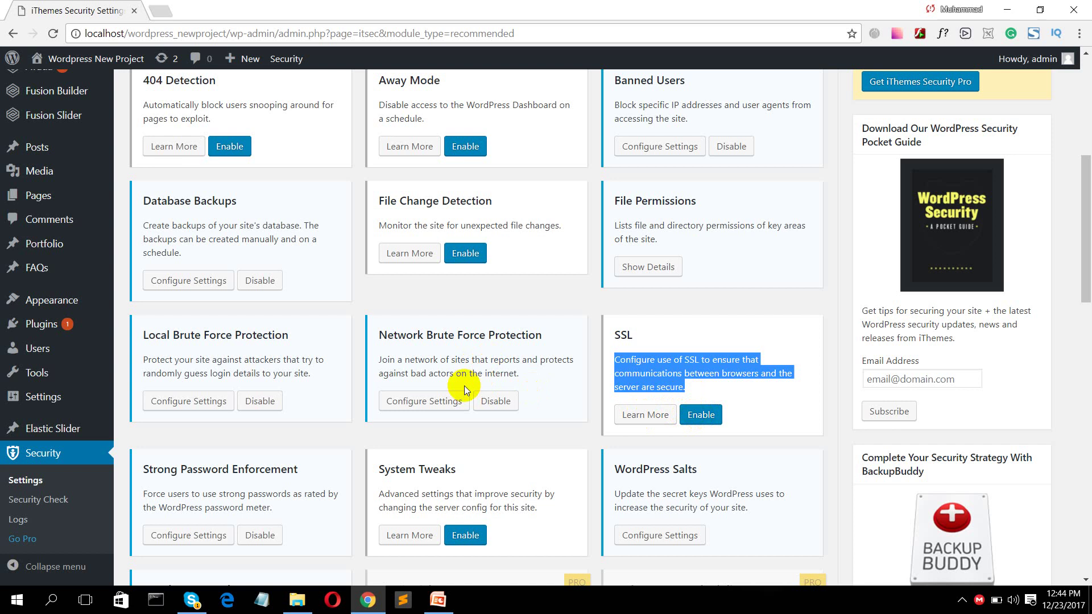
{"action": "scroll", "coordinate": [465, 385], "scroll_direction": "down", "scroll_amount": 2}
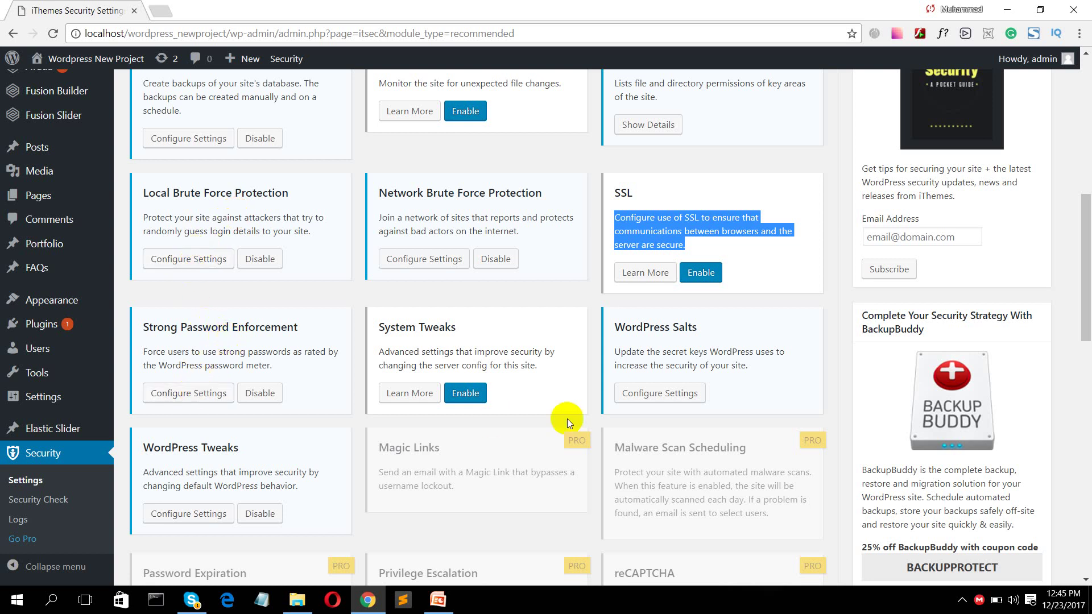
{"action": "scroll", "coordinate": [654, 353], "scroll_direction": "down", "scroll_amount": 2}
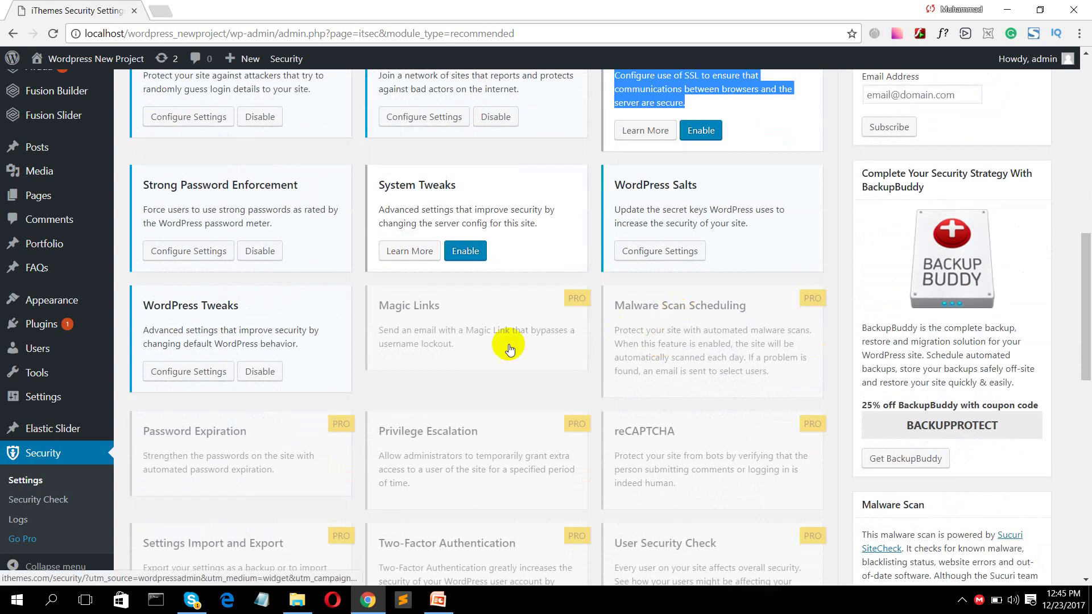
{"action": "scroll", "coordinate": [324, 447], "scroll_direction": "down", "scroll_amount": 8}
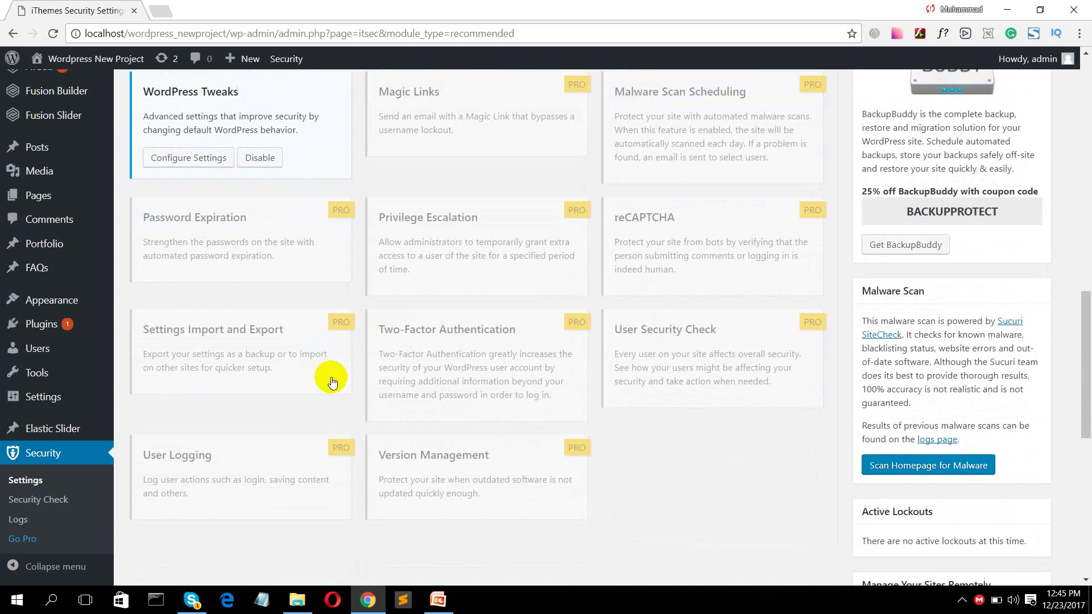
{"action": "scroll", "coordinate": [428, 284], "scroll_direction": "up", "scroll_amount": 5}
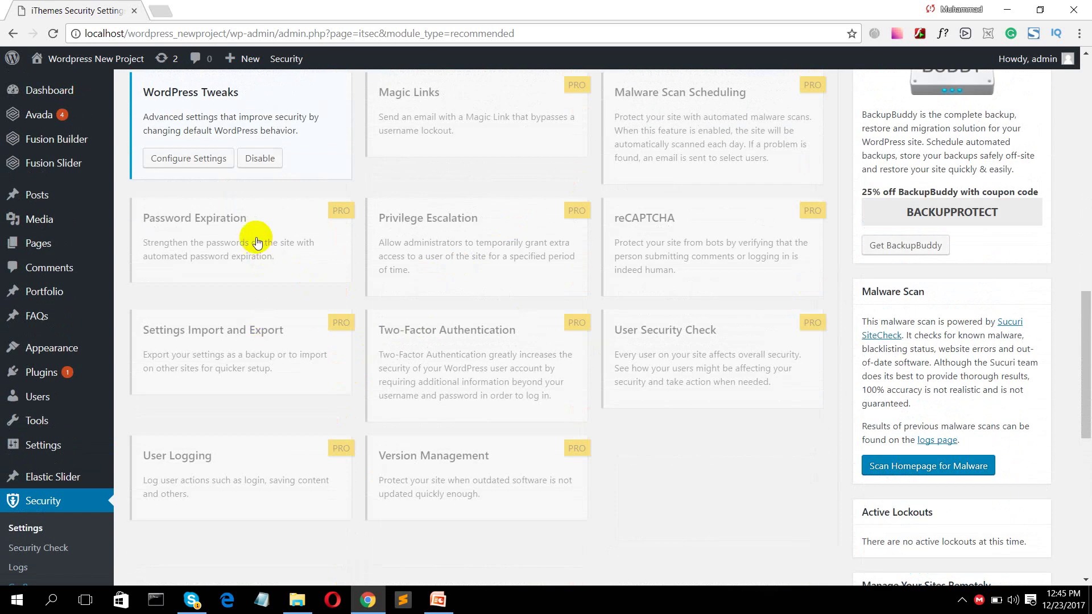
{"action": "scroll", "coordinate": [332, 233], "scroll_direction": "up", "scroll_amount": 6}
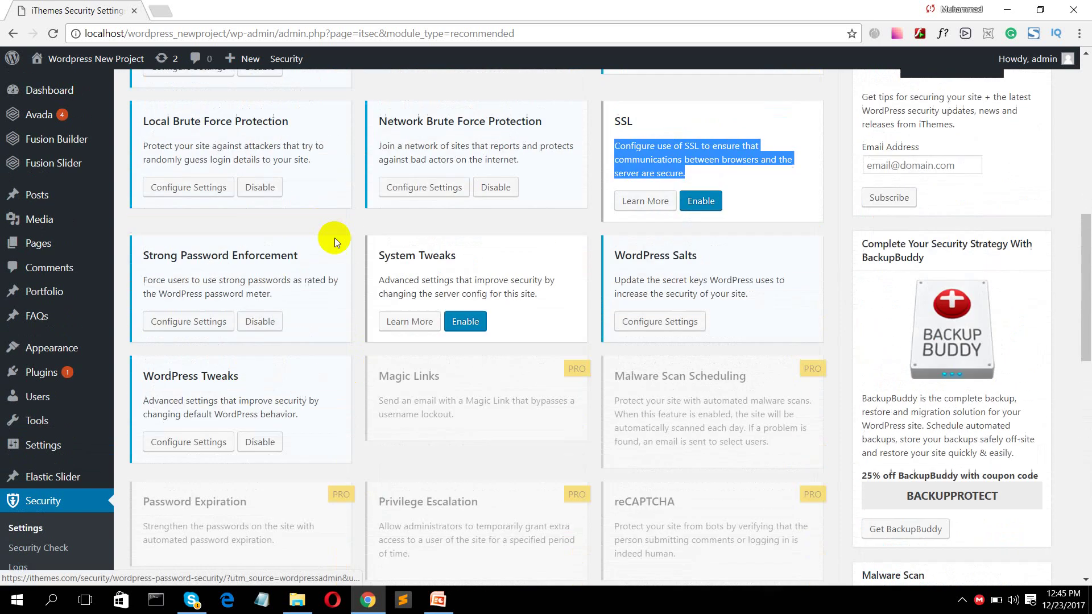
{"action": "scroll", "coordinate": [711, 410], "scroll_direction": "down", "scroll_amount": 5}
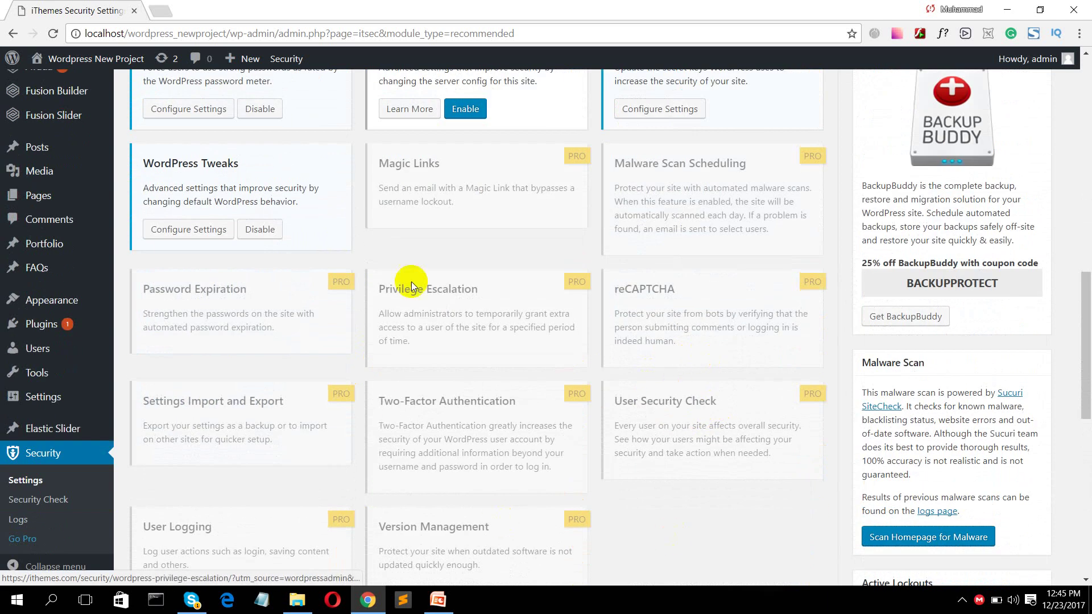
{"action": "scroll", "coordinate": [521, 340], "scroll_direction": "up", "scroll_amount": 13}
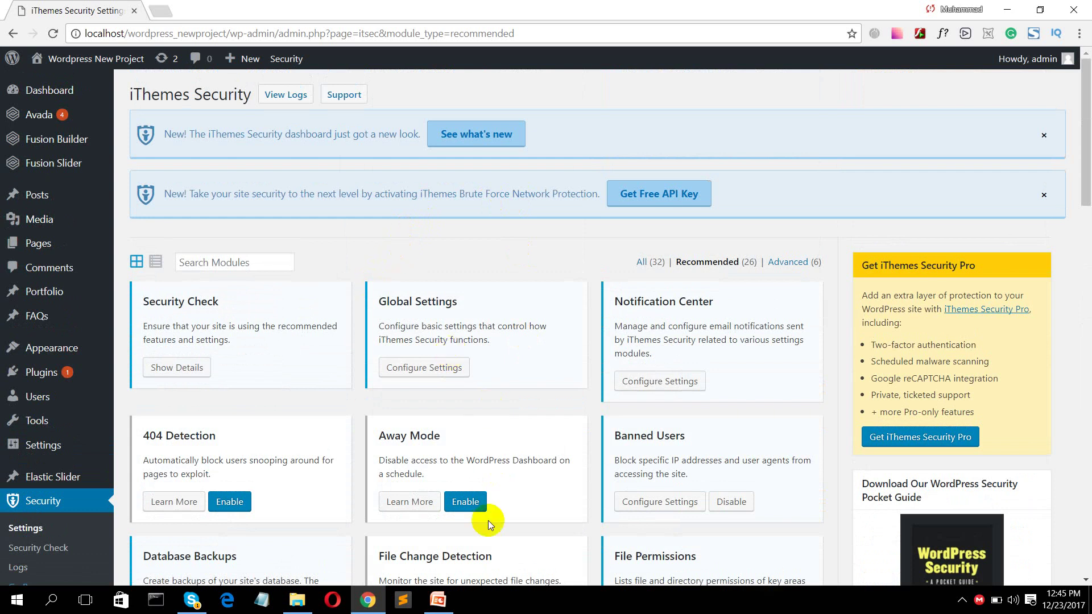
{"action": "left_click", "coordinate": [367, 611]}
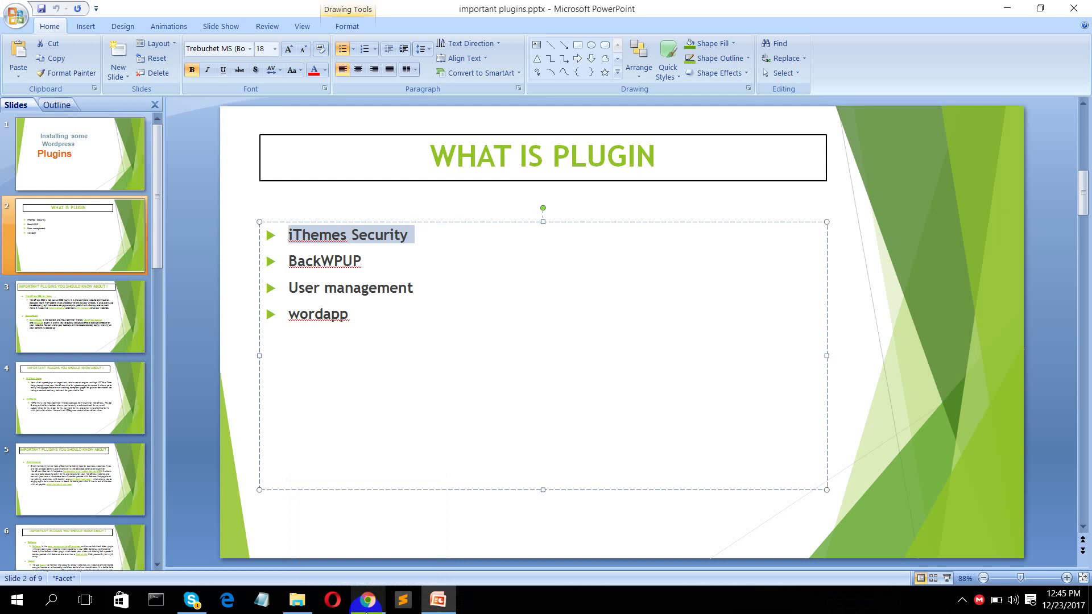
{"action": "left_click", "coordinate": [366, 612]}
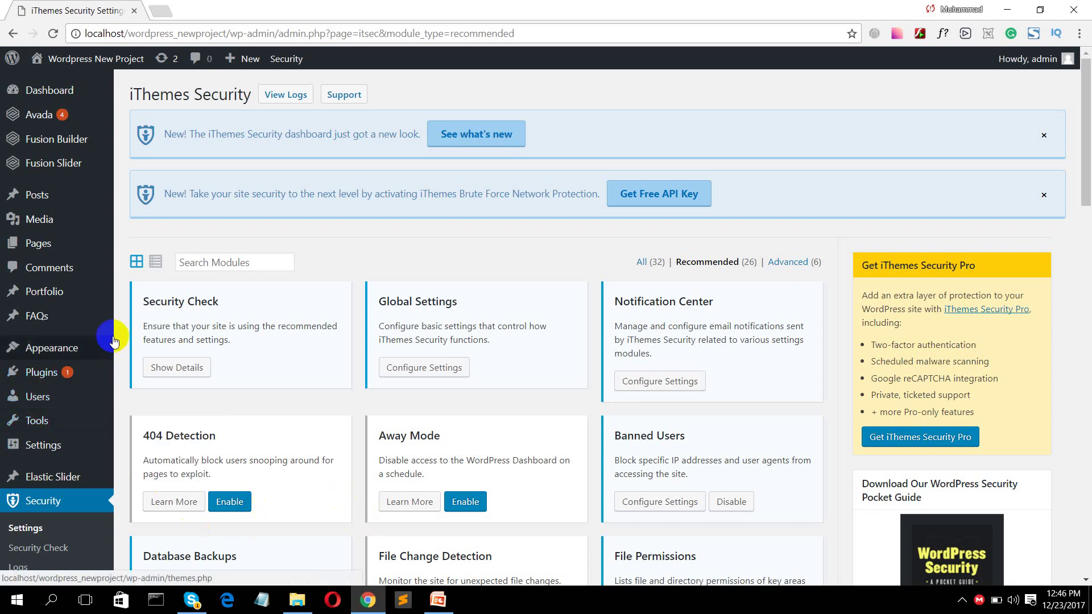
- Go from the installed Plugins list to the Add Plugins page
{"action": "left_click", "coordinate": [32, 381]}
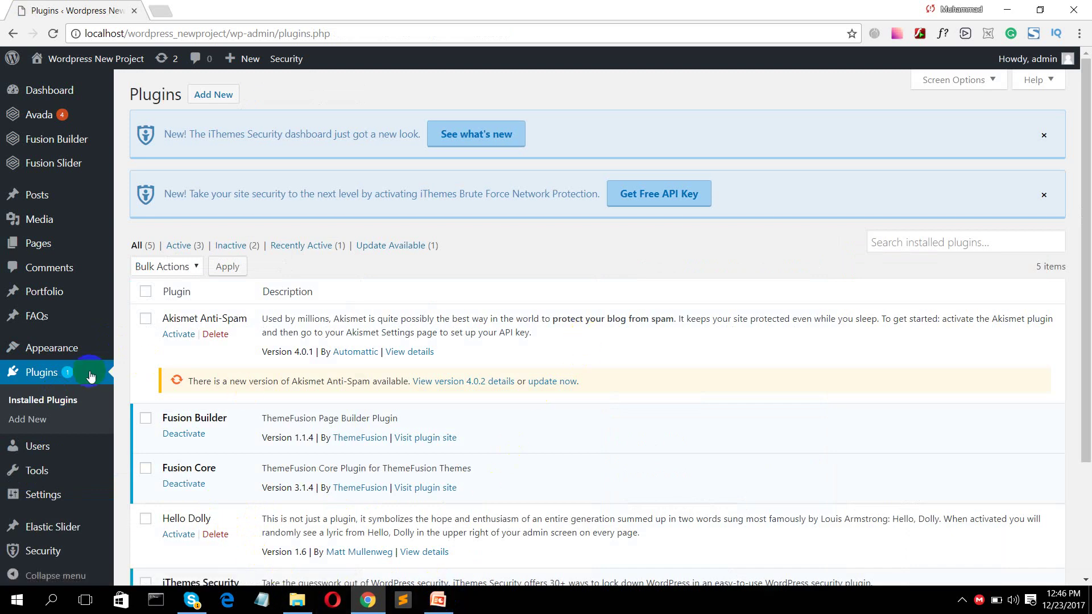
{"action": "left_click", "coordinate": [50, 374]}
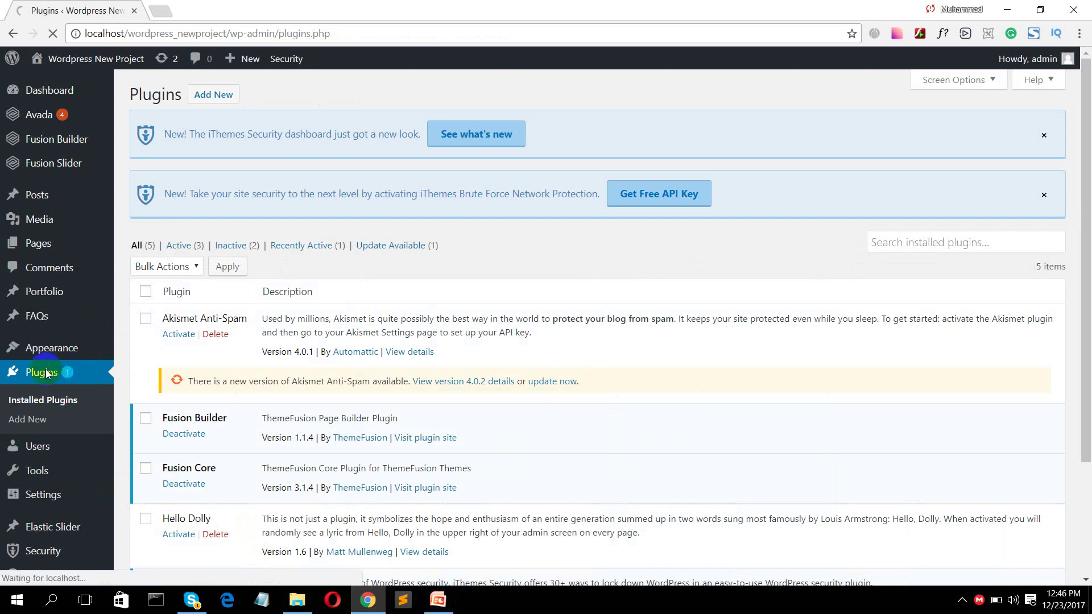
{"action": "left_click", "coordinate": [201, 97]}
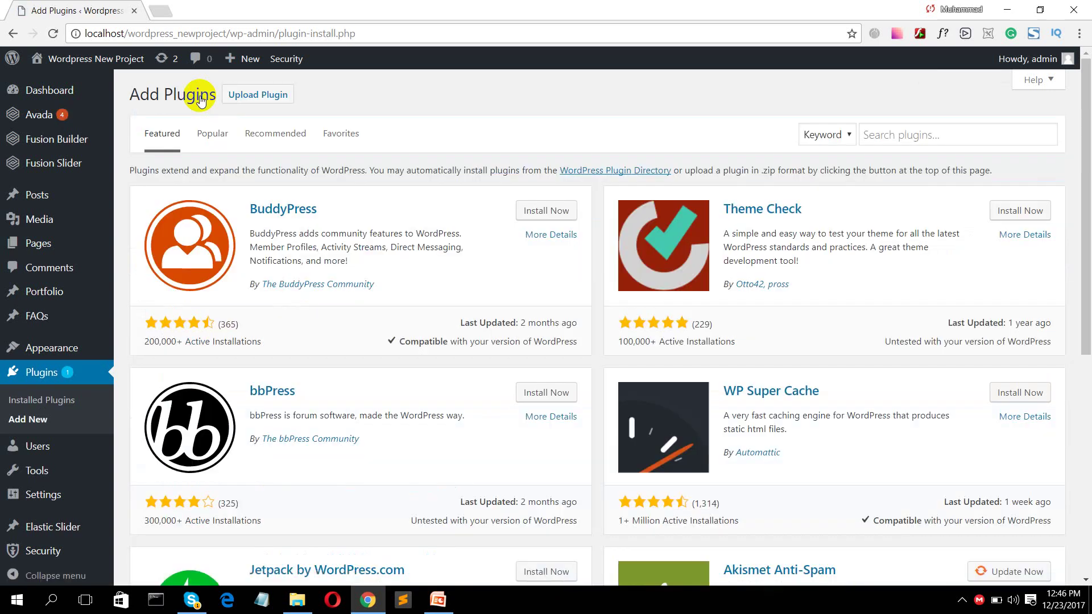
- Search the plugin directory for 'BackWPUP' and scroll through the results
{"action": "left_click", "coordinate": [237, 95]}
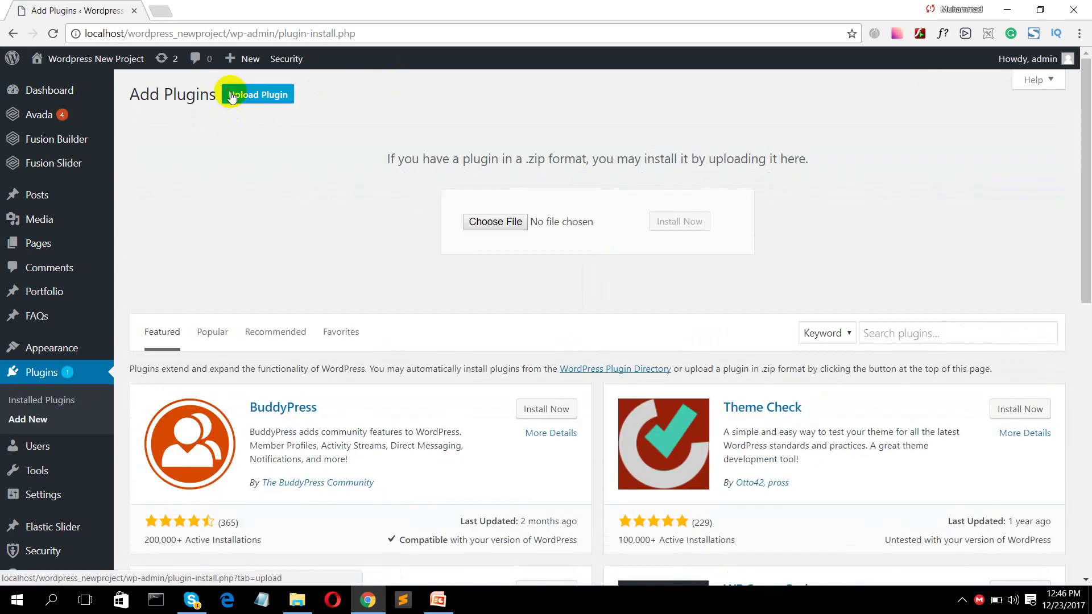
{"action": "left_click", "coordinate": [873, 333]}
{"action": "type", "text": "Ba"}
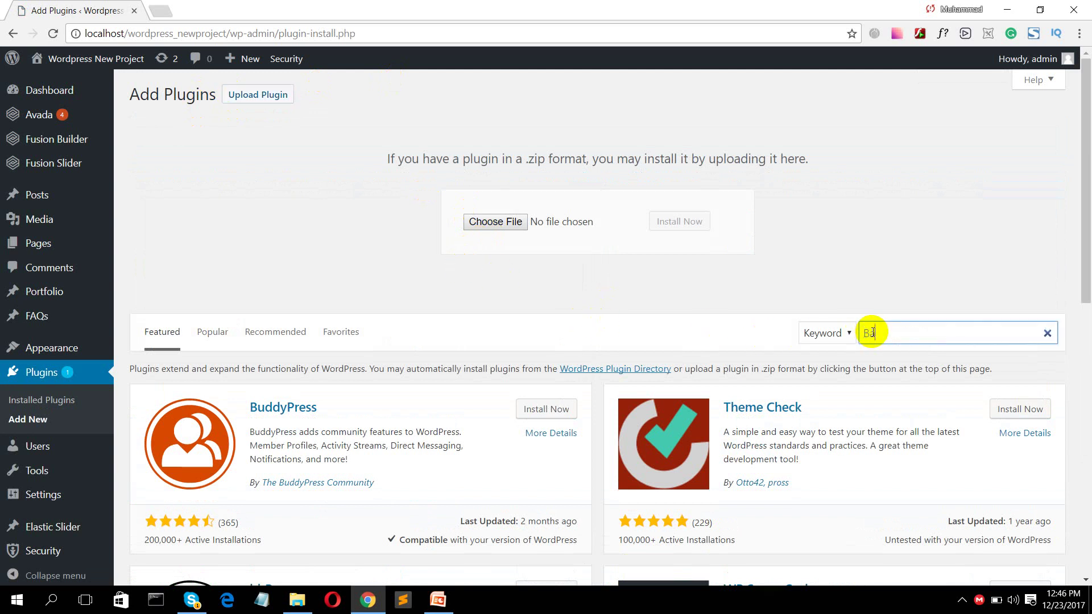
{"action": "type", "text": "ck"}
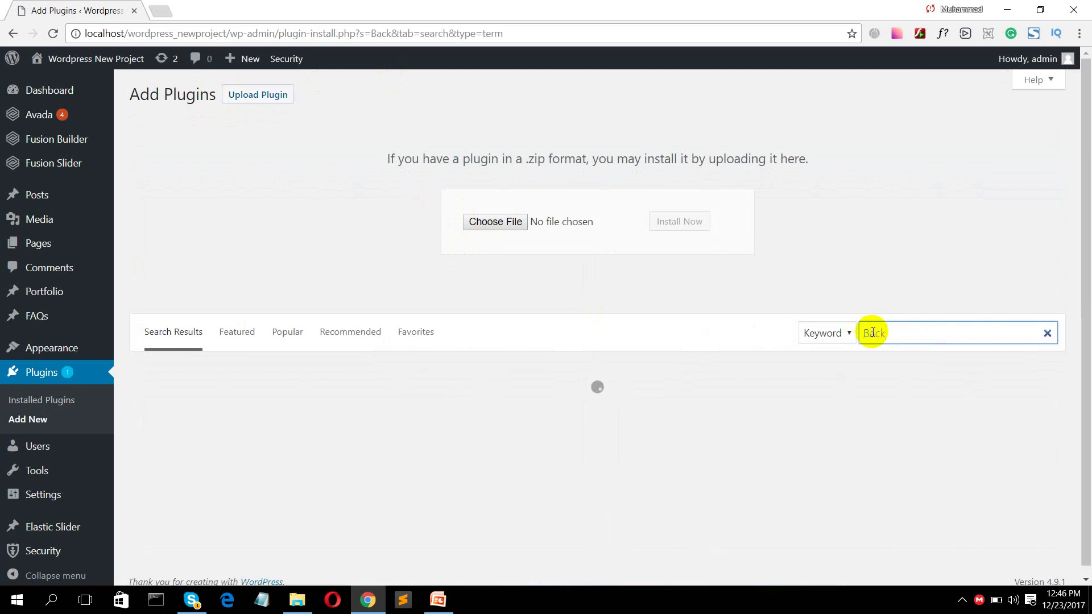
{"action": "type", "text": "WPUP"}
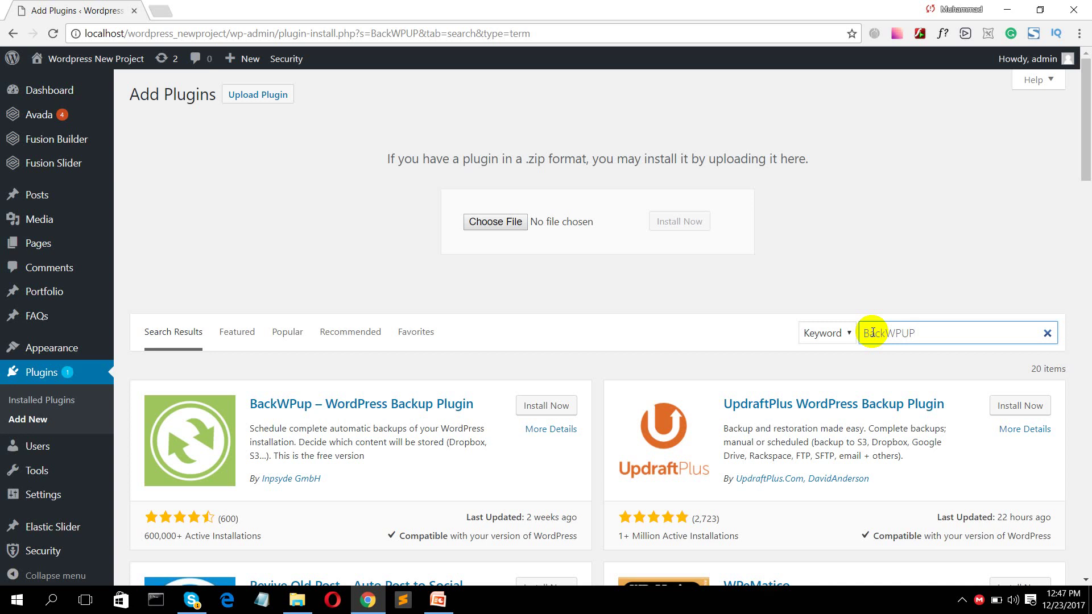
{"action": "scroll", "coordinate": [739, 421], "scroll_direction": "down", "scroll_amount": 1}
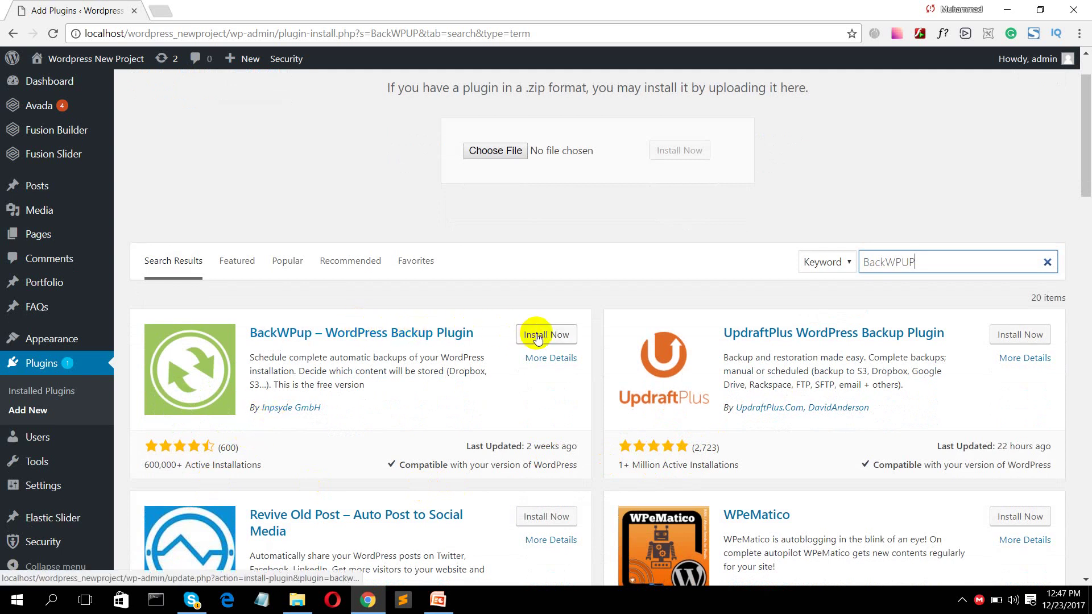
- Install the BackWPup – WordPress Backup Plugin and activate it
{"action": "left_click", "coordinate": [520, 340]}
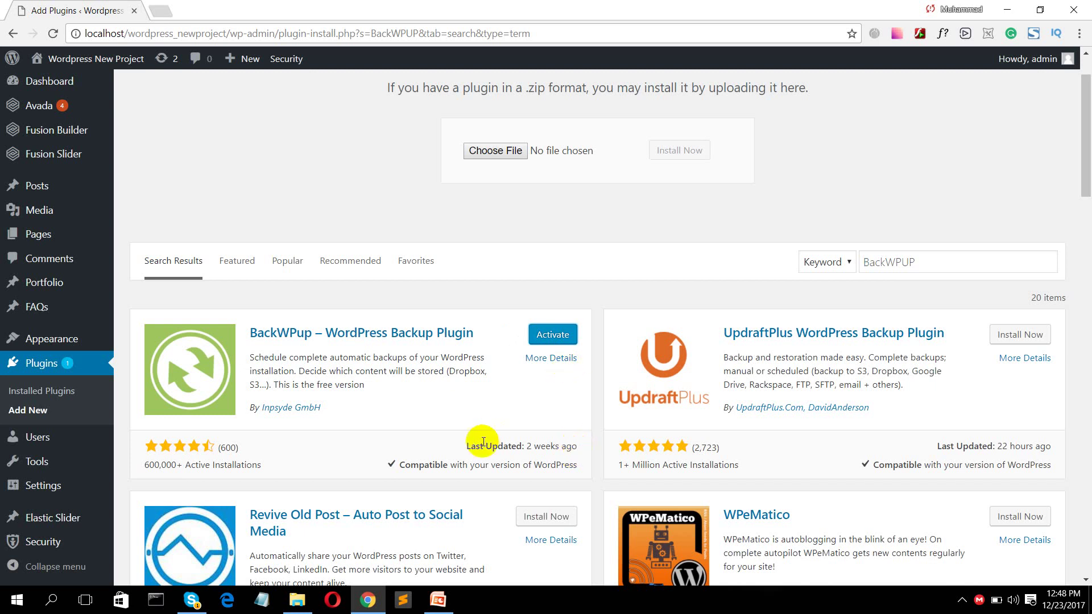
{"action": "left_click", "coordinate": [559, 337]}
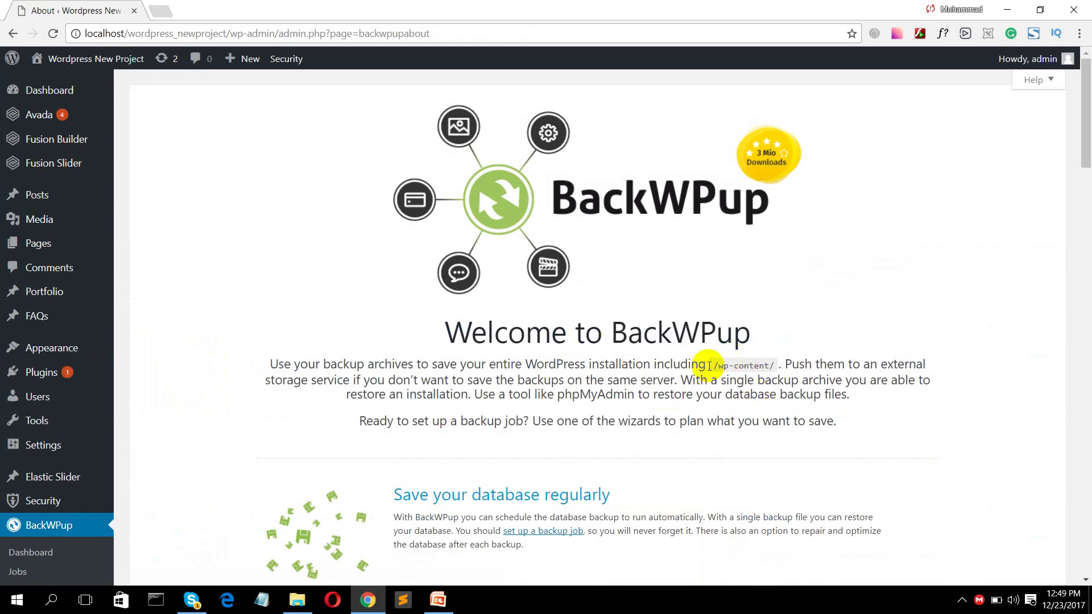
- Review the Welcome to BackWPup page, then view the empty BackWPup Jobs list
{"action": "scroll", "coordinate": [515, 320], "scroll_direction": "down", "scroll_amount": 15}
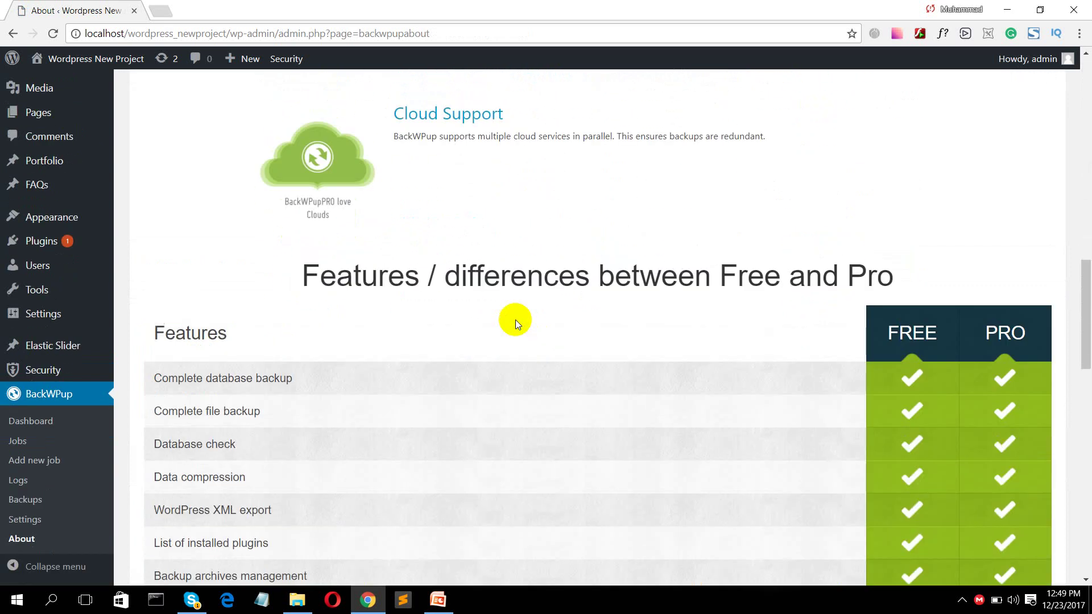
{"action": "scroll", "coordinate": [516, 323], "scroll_direction": "down", "scroll_amount": 17}
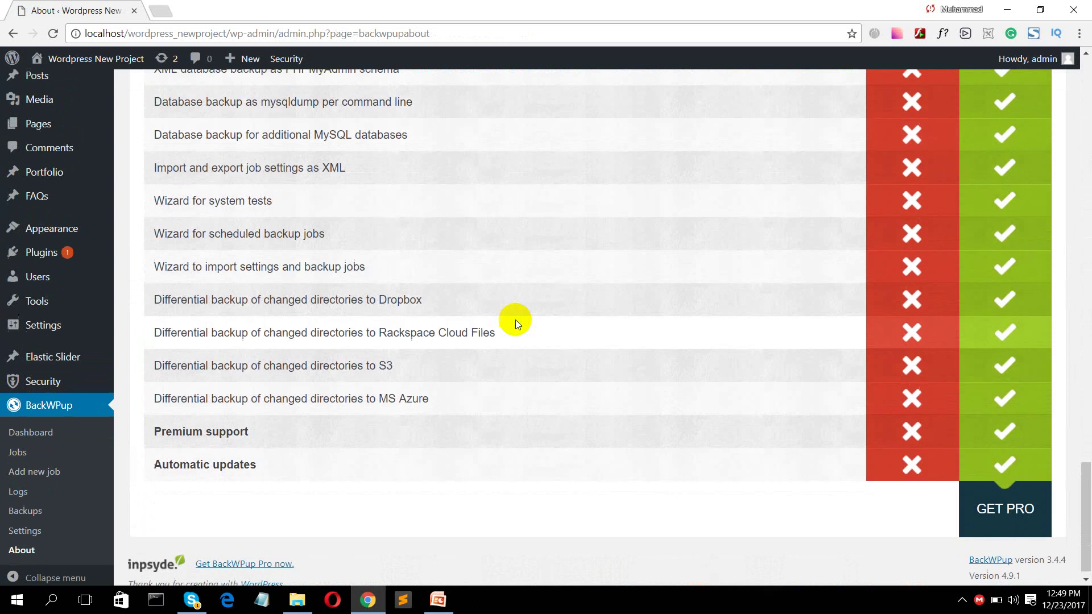
{"action": "scroll", "coordinate": [516, 319], "scroll_direction": "up", "scroll_amount": 20}
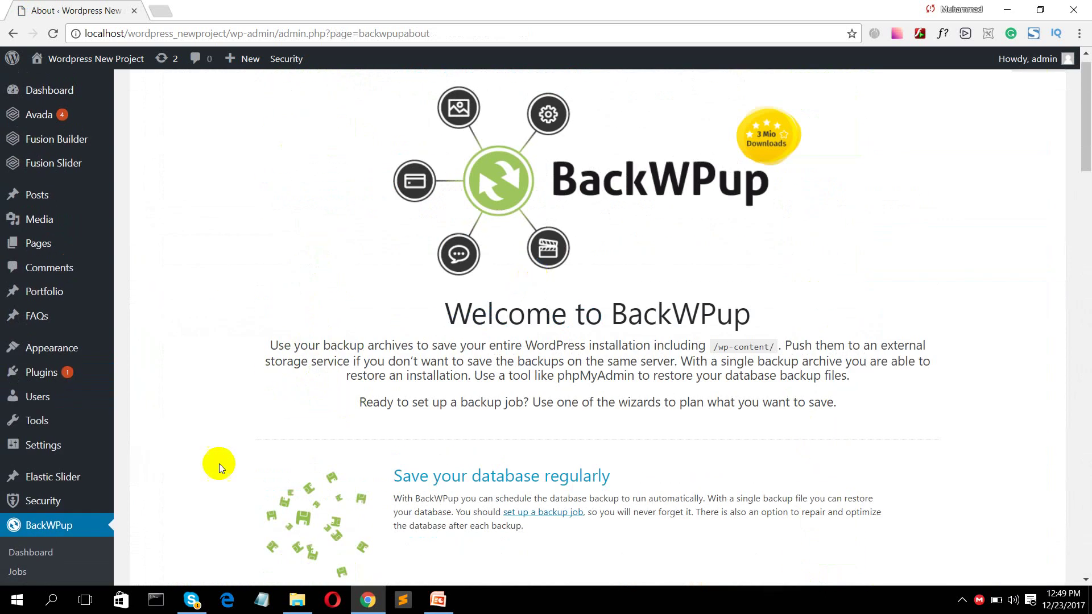
{"action": "scroll", "coordinate": [91, 506], "scroll_direction": "down", "scroll_amount": 1}
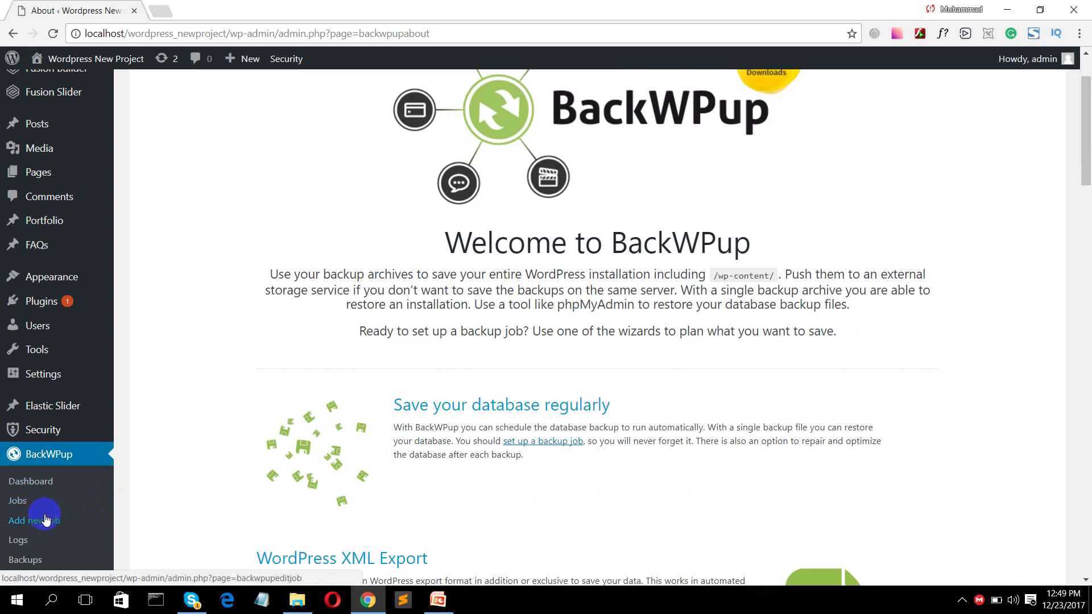
{"action": "left_click", "coordinate": [22, 500]}
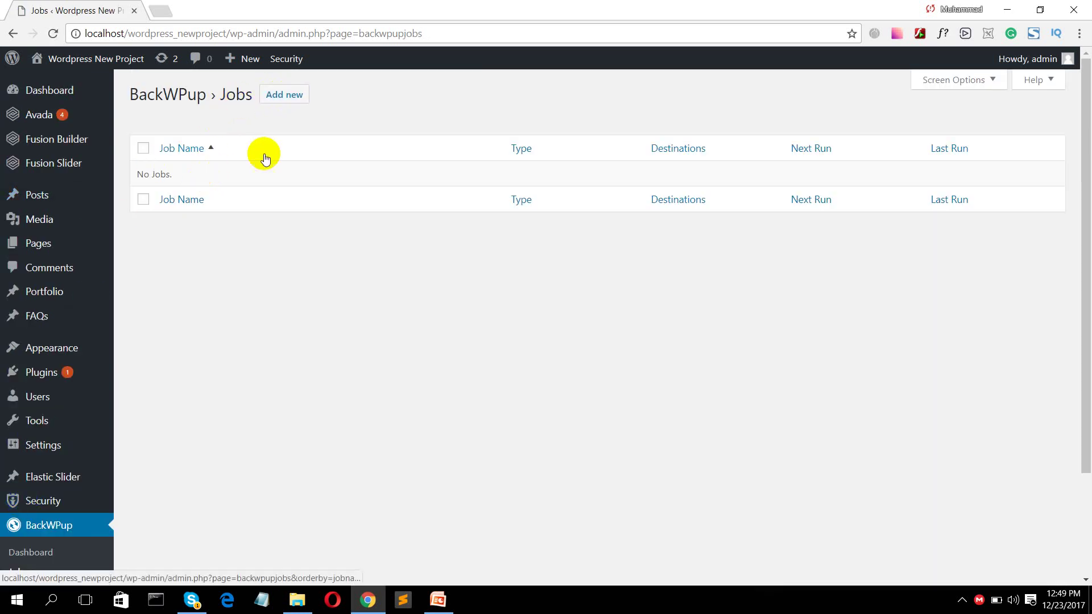
- Create a new BackWPup job named 'test-backup' and scroll down to Job Destination
{"action": "left_click", "coordinate": [284, 95]}
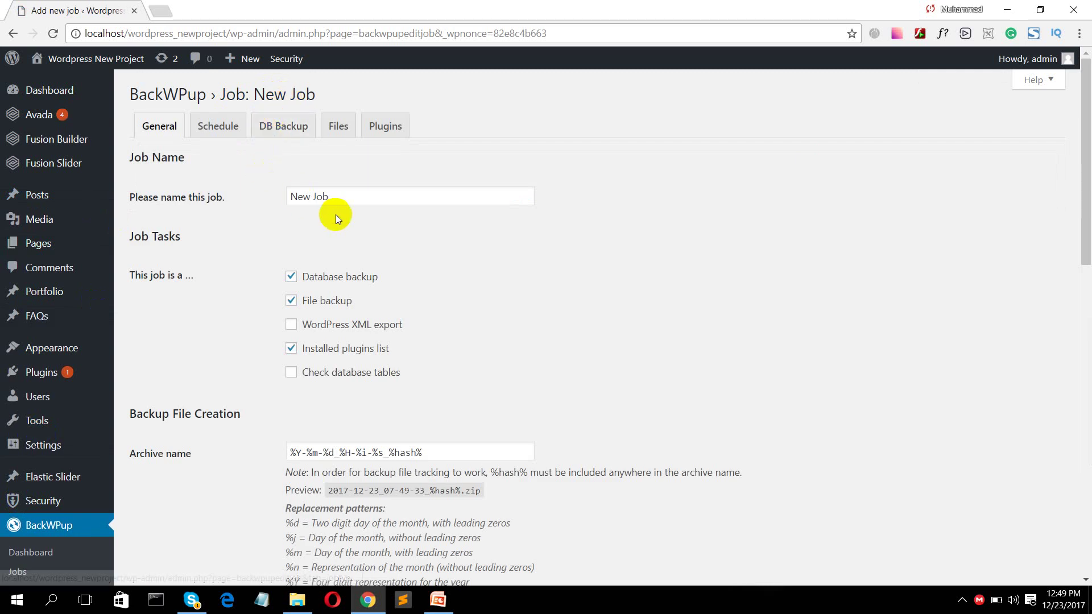
{"action": "left_click", "coordinate": [333, 198]}
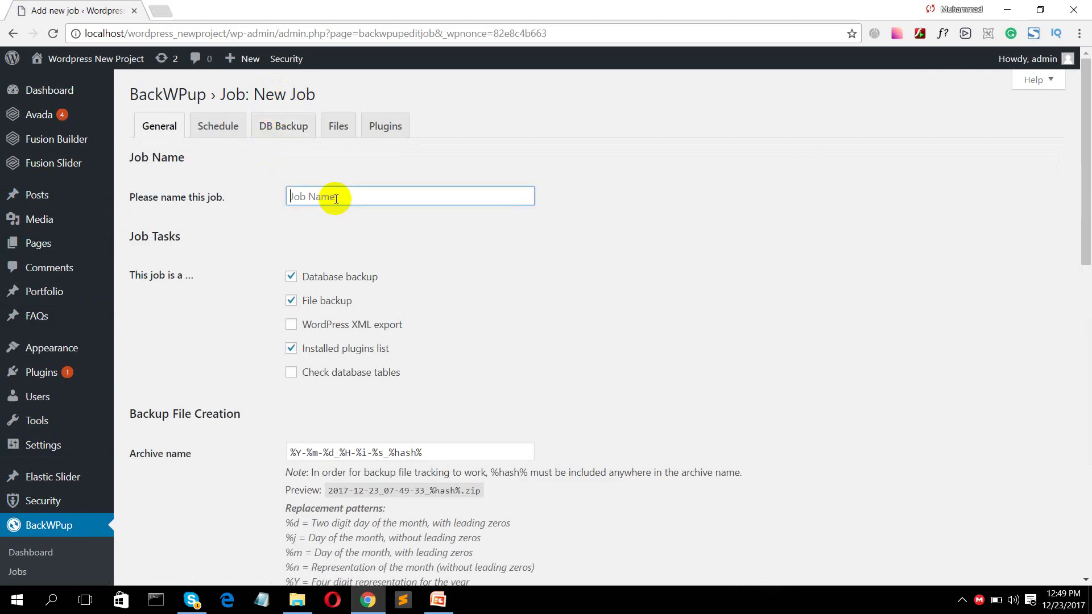
{"action": "type", "text": "test-backup"}
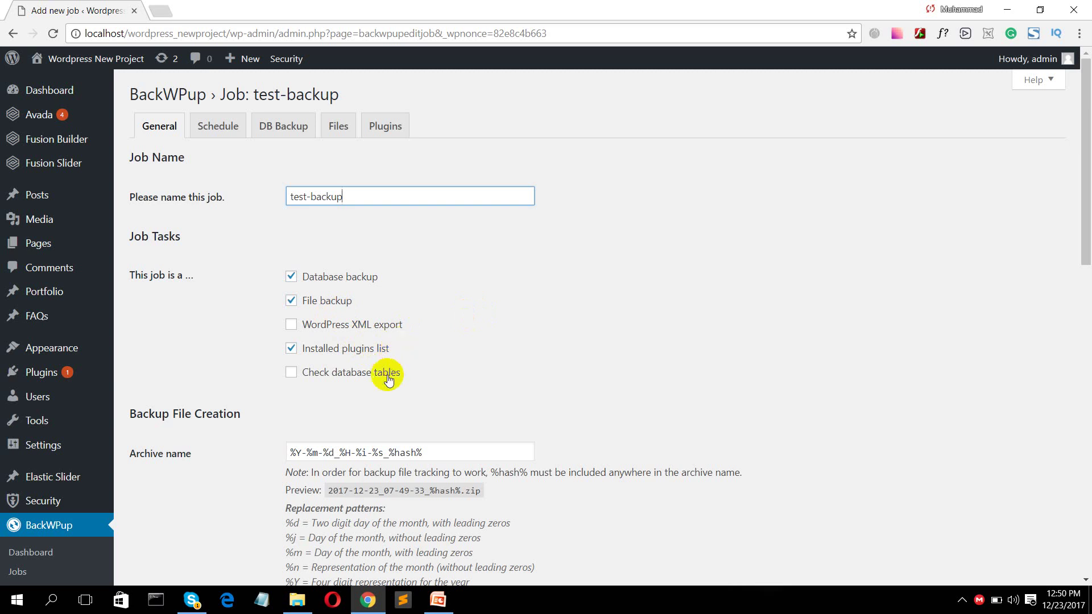
{"action": "scroll", "coordinate": [390, 375], "scroll_direction": "down", "scroll_amount": 6}
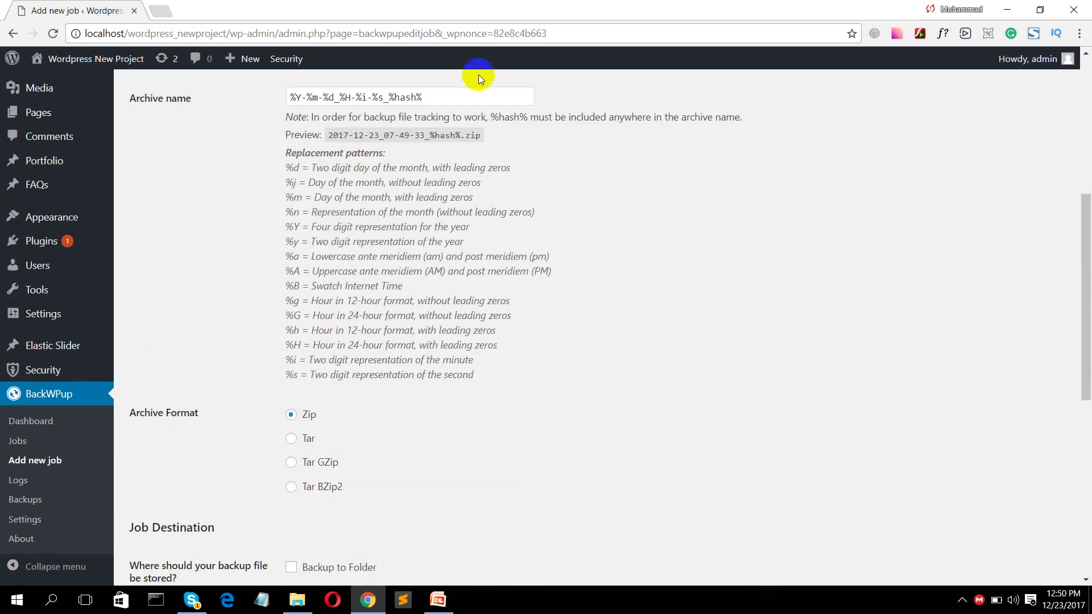
{"action": "scroll", "coordinate": [364, 282], "scroll_direction": "down", "scroll_amount": 2}
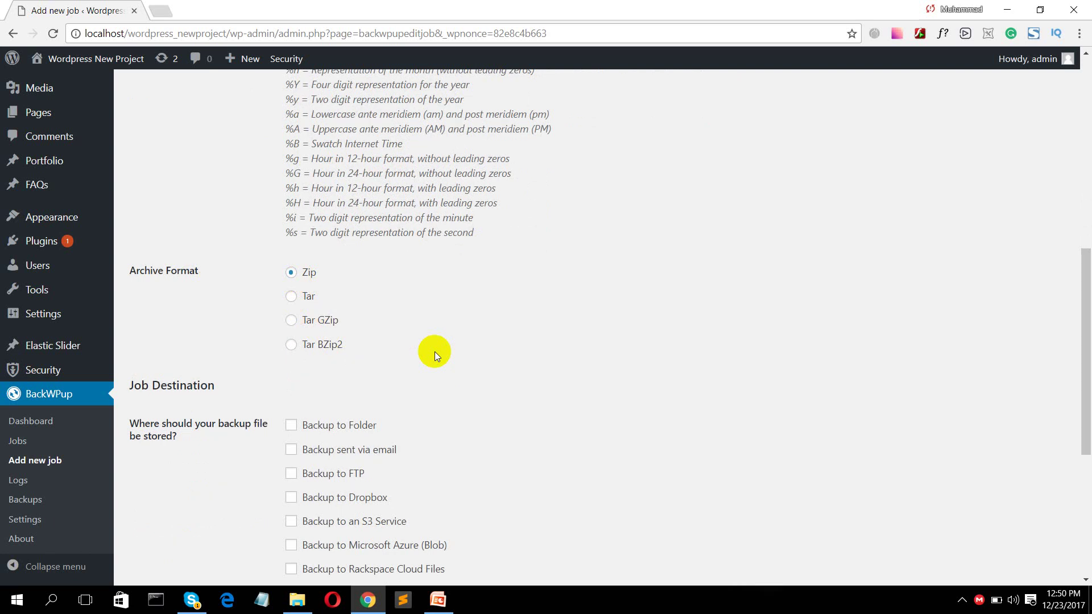
{"action": "scroll", "coordinate": [434, 352], "scroll_direction": "down", "scroll_amount": 4}
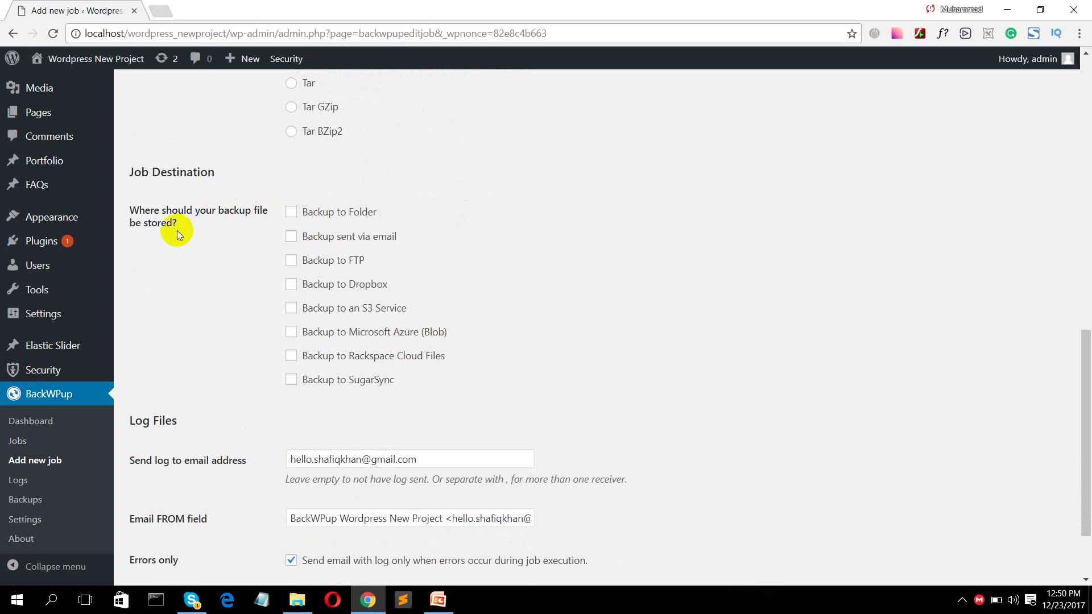
- Keep Backup to Folder as the only destination, with email delivery unticked, and save the job
{"action": "left_click", "coordinate": [297, 212]}
{"action": "left_click", "coordinate": [293, 239]}
{"action": "left_click", "coordinate": [291, 238]}
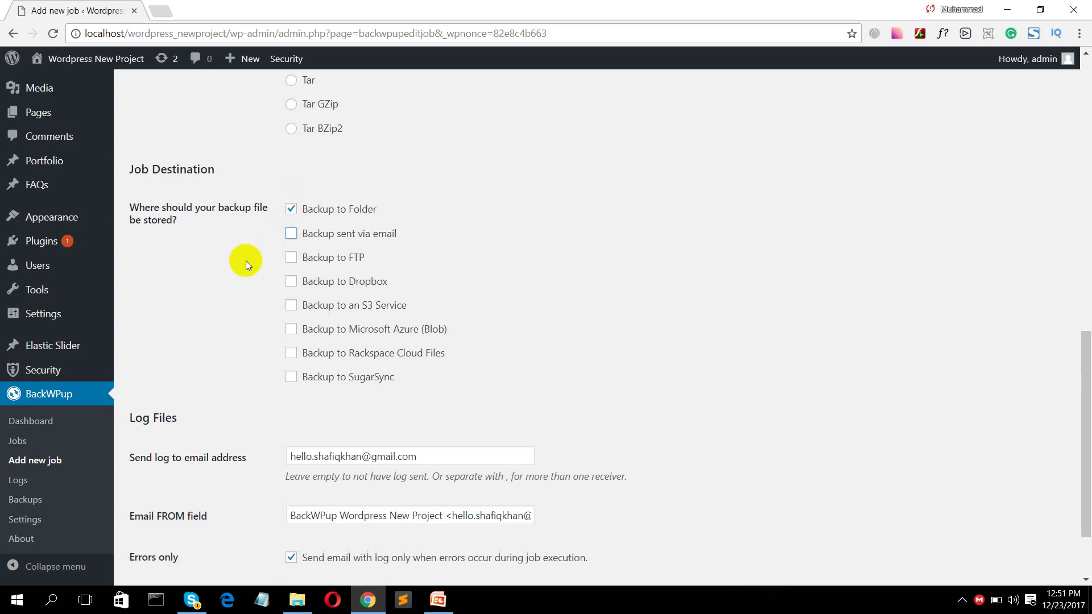
{"action": "scroll", "coordinate": [245, 260], "scroll_direction": "down", "scroll_amount": 1}
{"action": "scroll", "coordinate": [267, 352], "scroll_direction": "down", "scroll_amount": 1}
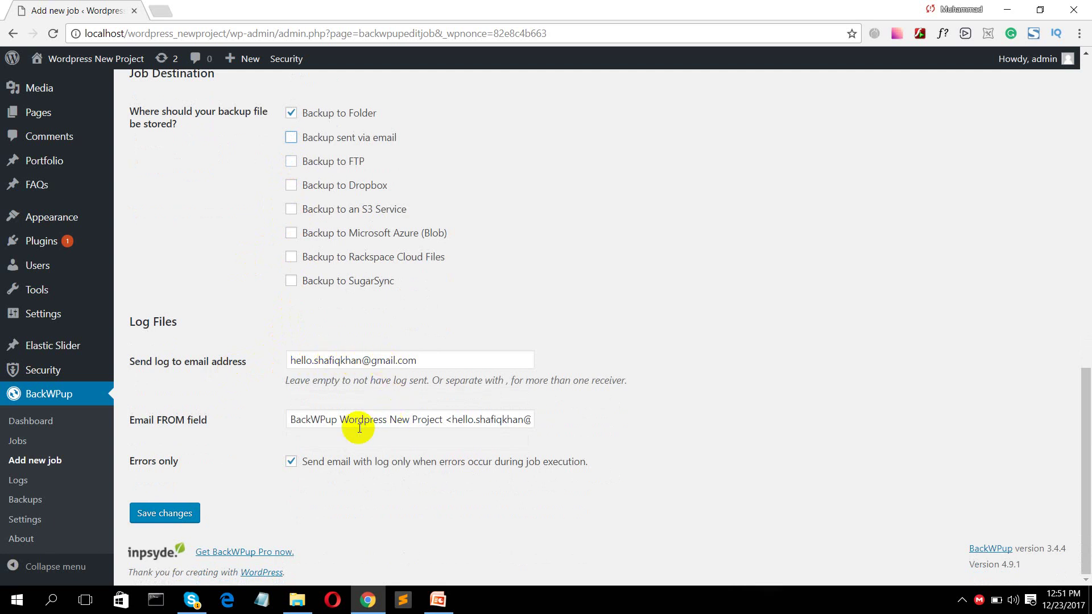
{"action": "left_click", "coordinate": [196, 515]}
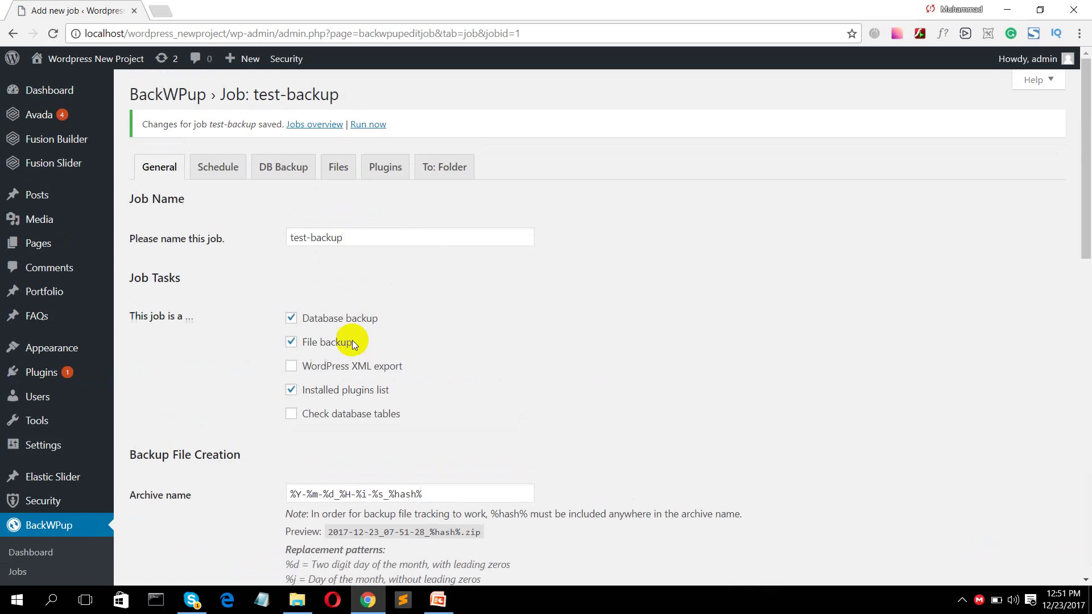
- Schedule test-backup to start with WordPress cron, daily at 3:00, and save it
{"action": "left_click", "coordinate": [214, 165]}
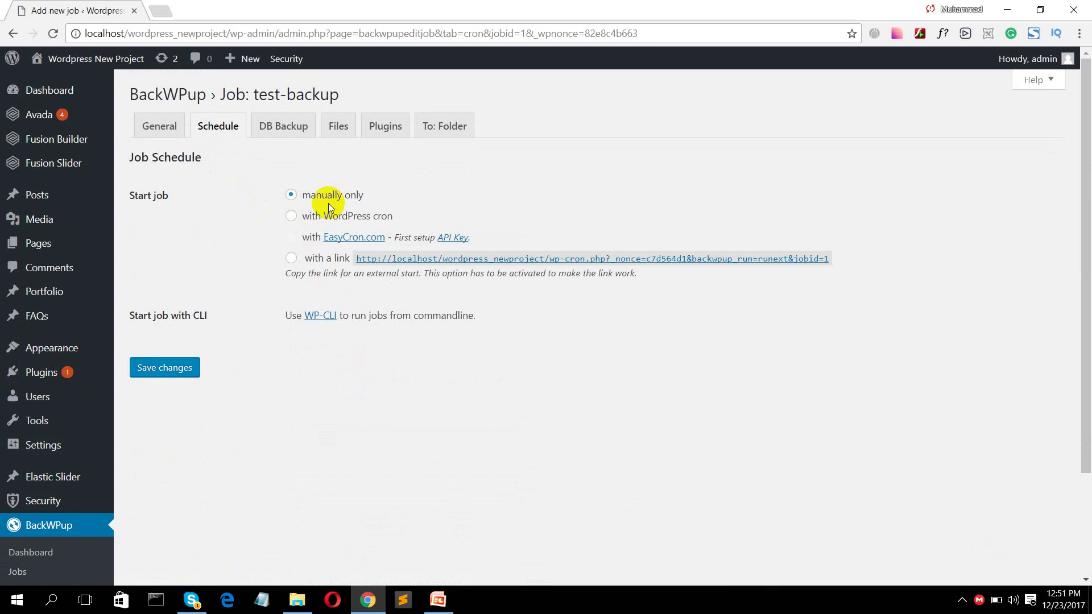
{"action": "left_click", "coordinate": [292, 217]}
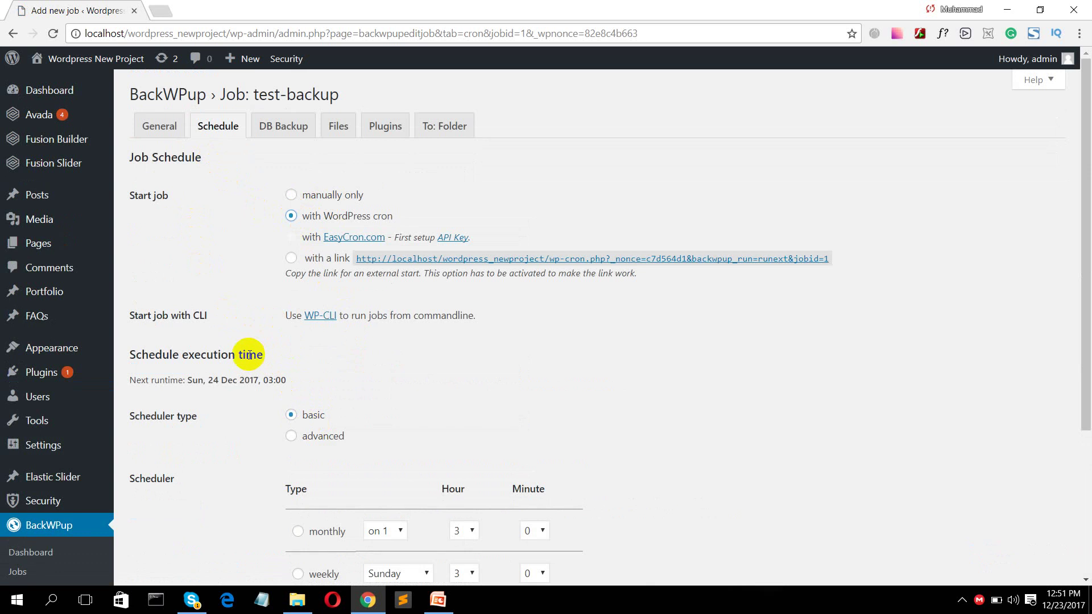
{"action": "scroll", "coordinate": [247, 353], "scroll_direction": "down", "scroll_amount": 4}
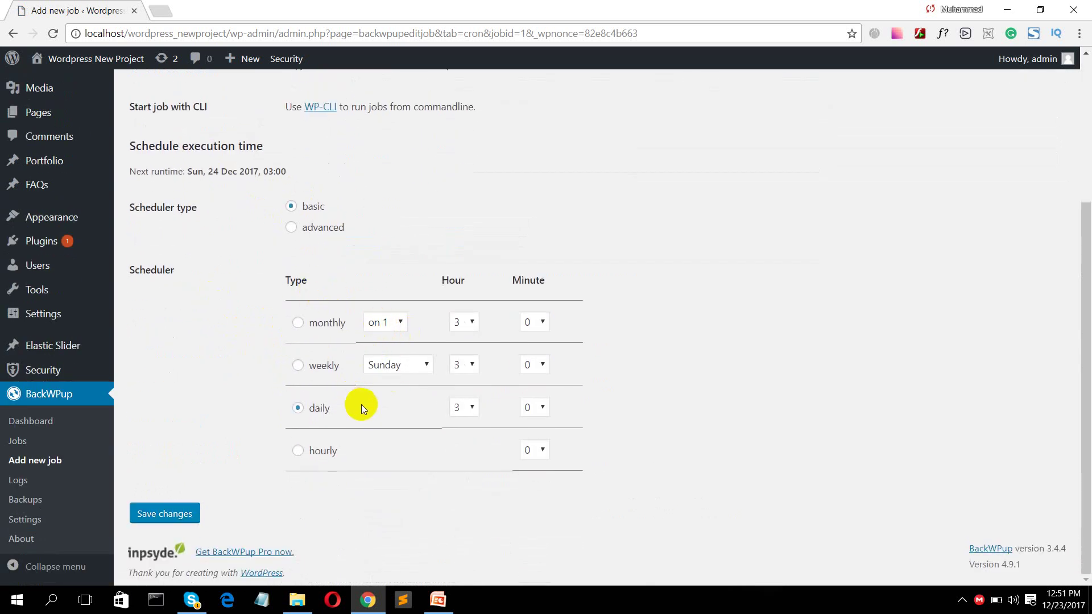
{"action": "left_click", "coordinate": [465, 408]}
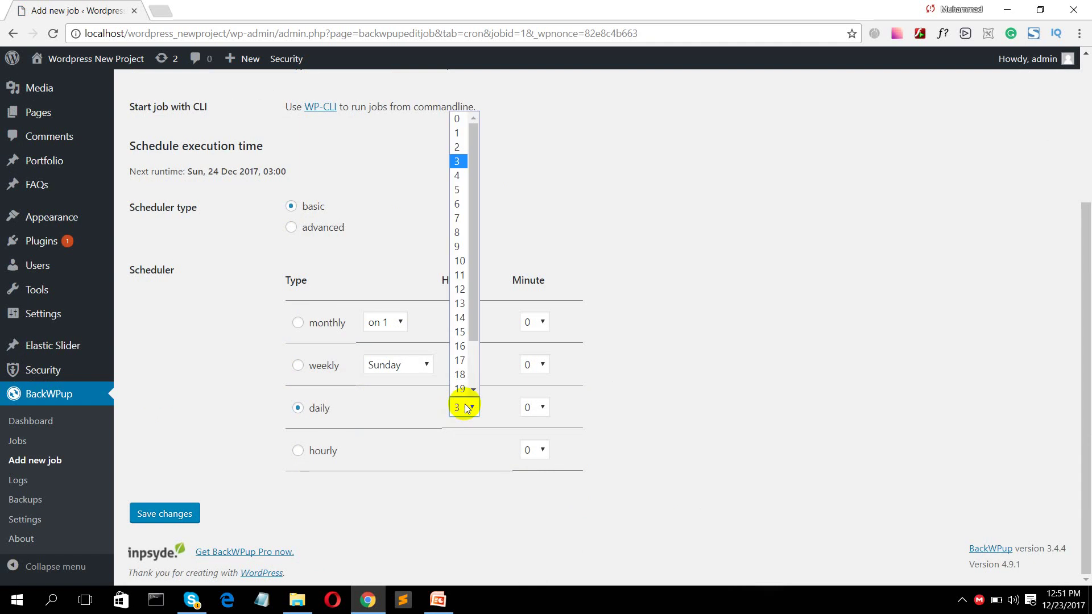
{"action": "left_click", "coordinate": [463, 407]}
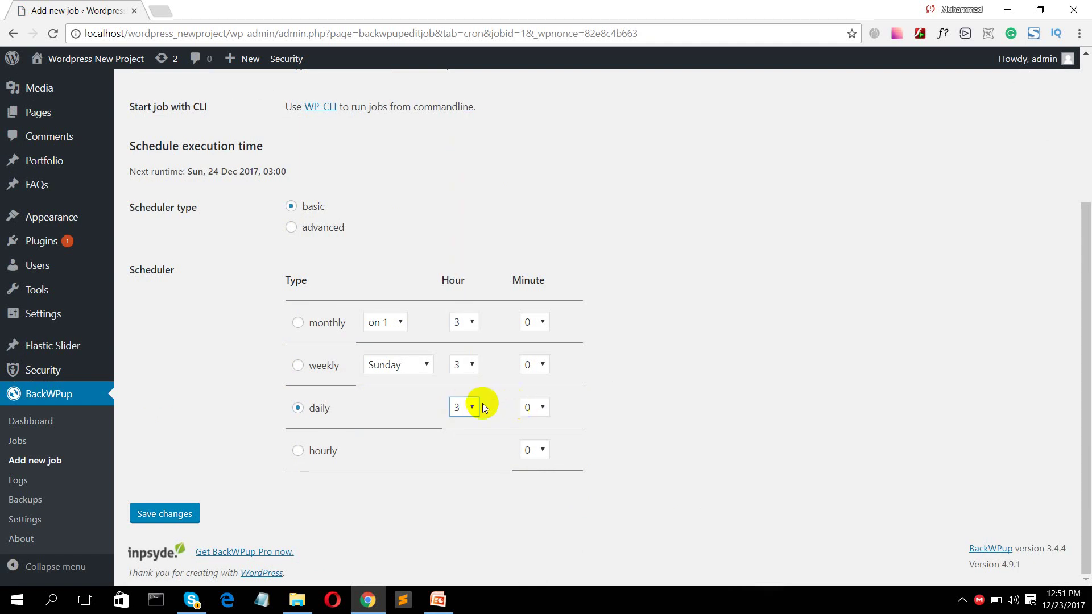
{"action": "left_click", "coordinate": [295, 368]}
{"action": "left_click", "coordinate": [298, 323]}
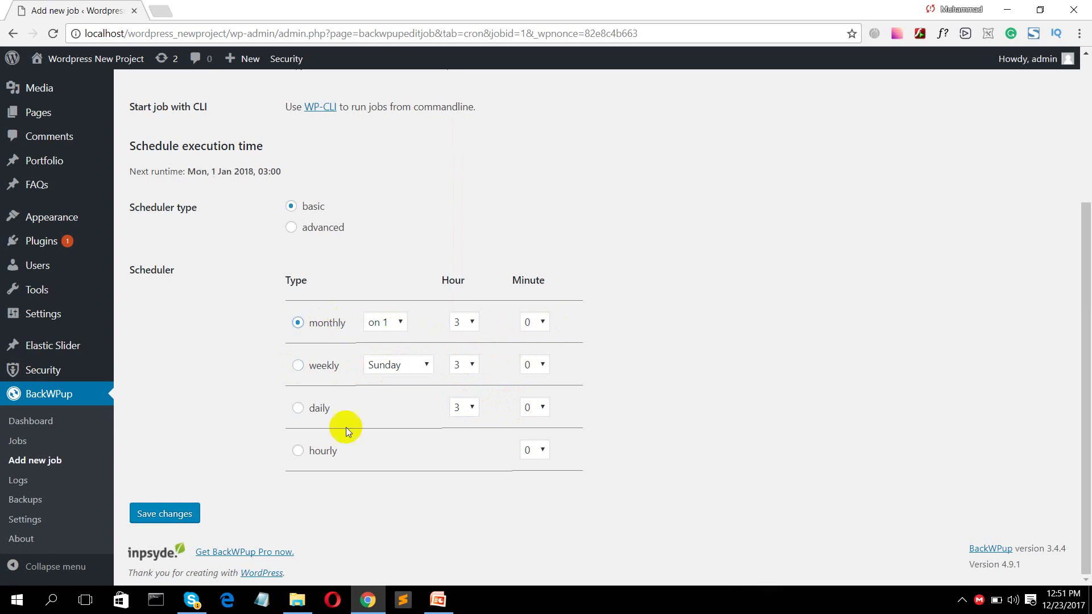
{"action": "left_click", "coordinate": [298, 409]}
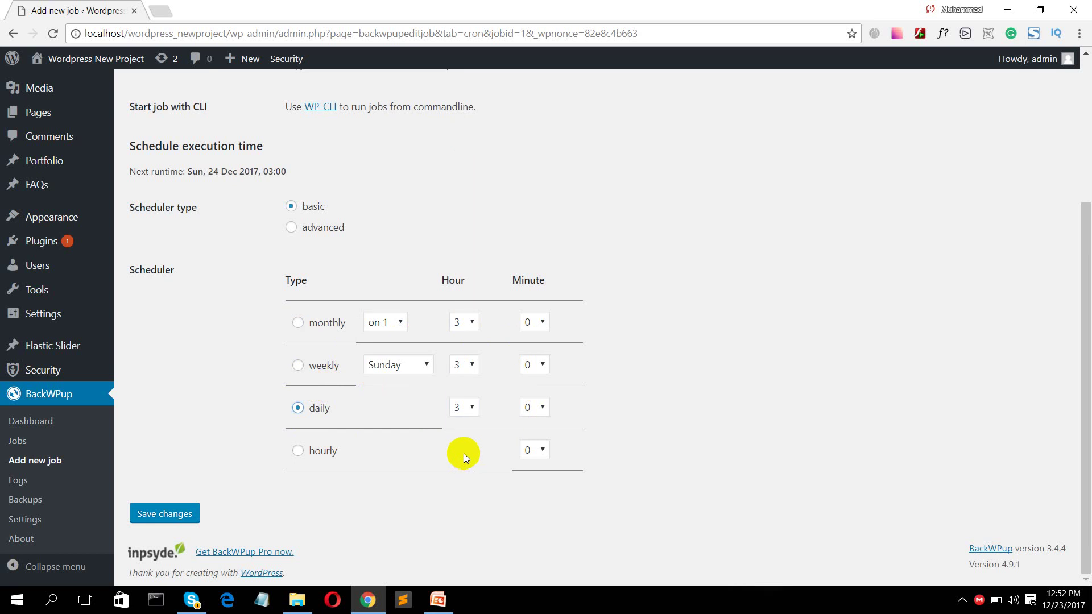
{"action": "scroll", "coordinate": [463, 452], "scroll_direction": "up", "scroll_amount": 5}
{"action": "scroll", "coordinate": [462, 435], "scroll_direction": "down", "scroll_amount": 5}
{"action": "left_click", "coordinate": [161, 515]}
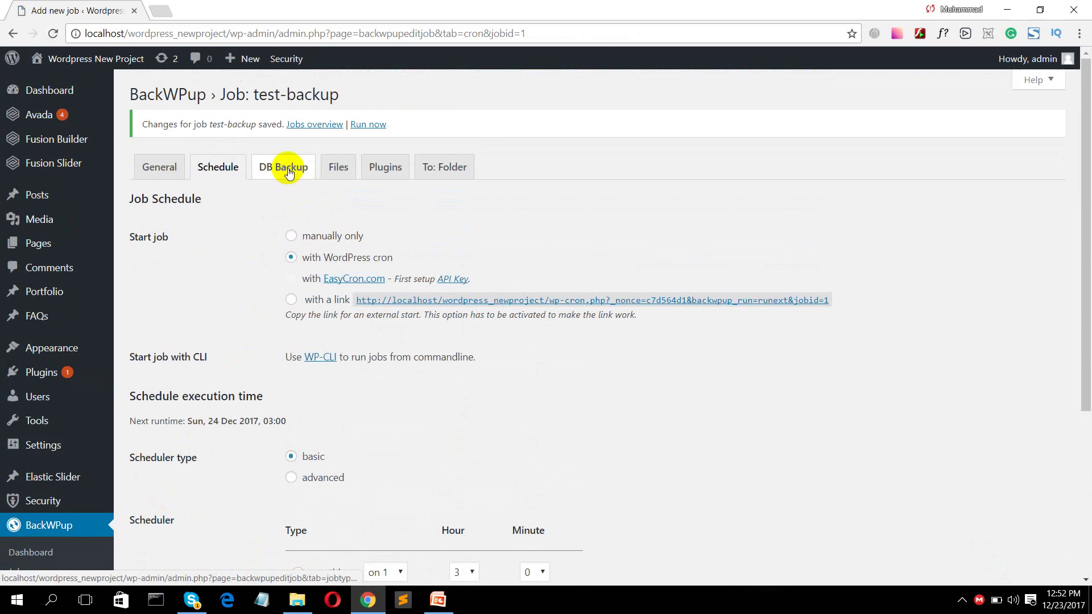
- Save GZip compression for the job's database backup, then move to the Files settings
{"action": "left_click", "coordinate": [288, 172]}
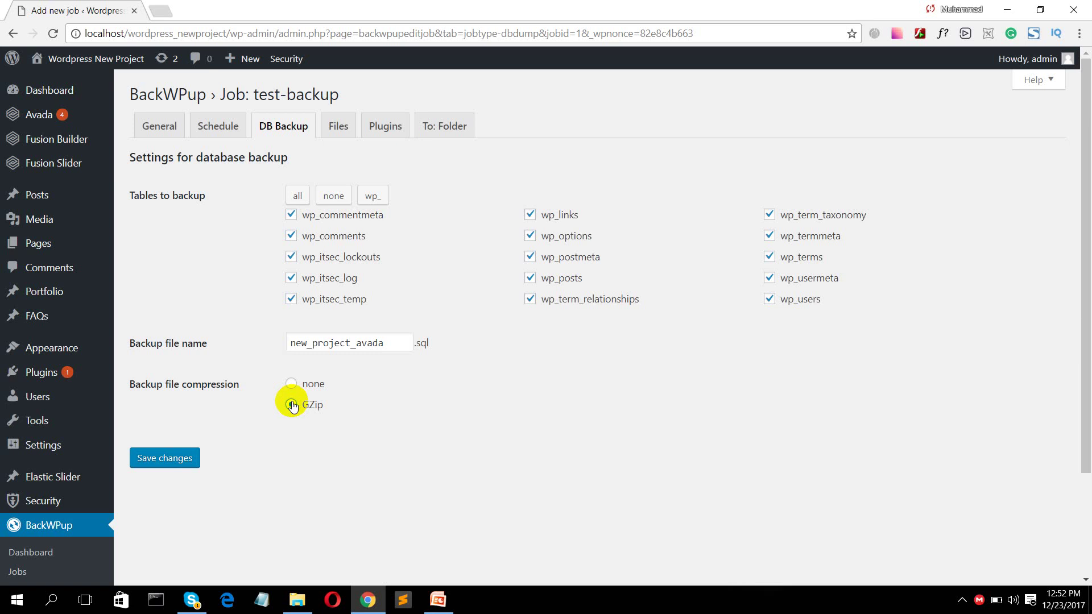
{"action": "left_click", "coordinate": [177, 459]}
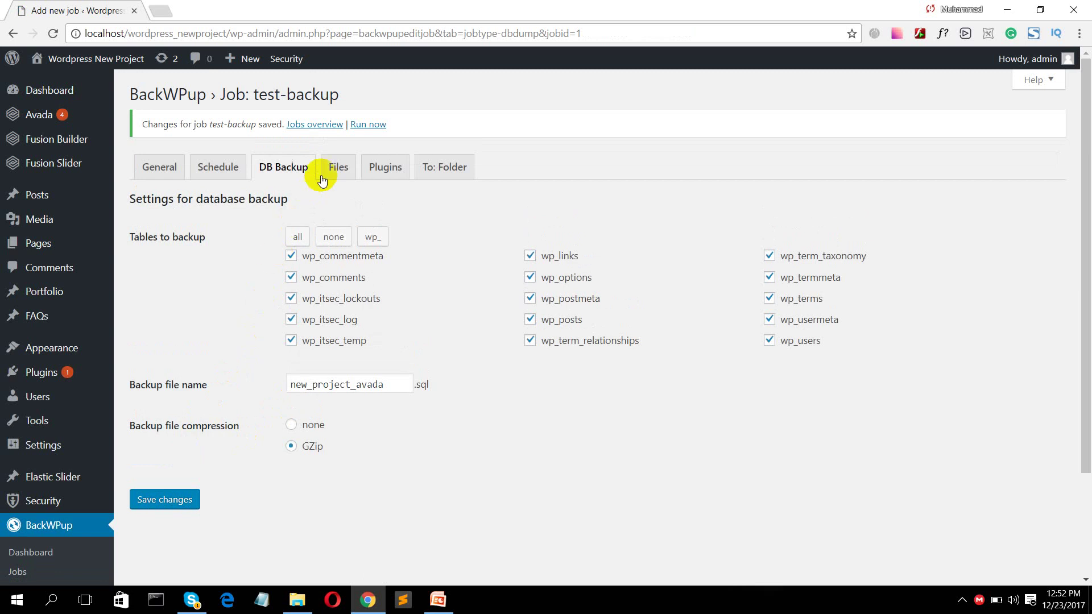
{"action": "left_click", "coordinate": [328, 173]}
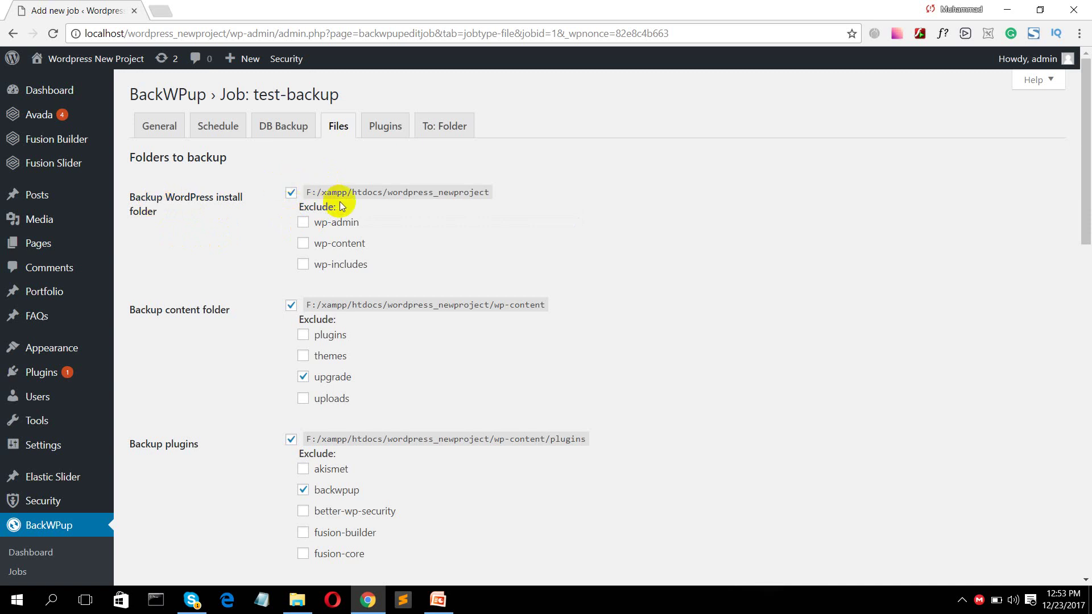
- Exclude wp-admin, wp-content and wp-includes from the install-folder backup
{"action": "mouse_move", "coordinate": [328, 198]}
{"action": "left_click", "coordinate": [448, 191]}
{"action": "double_click", "coordinate": [448, 191]}
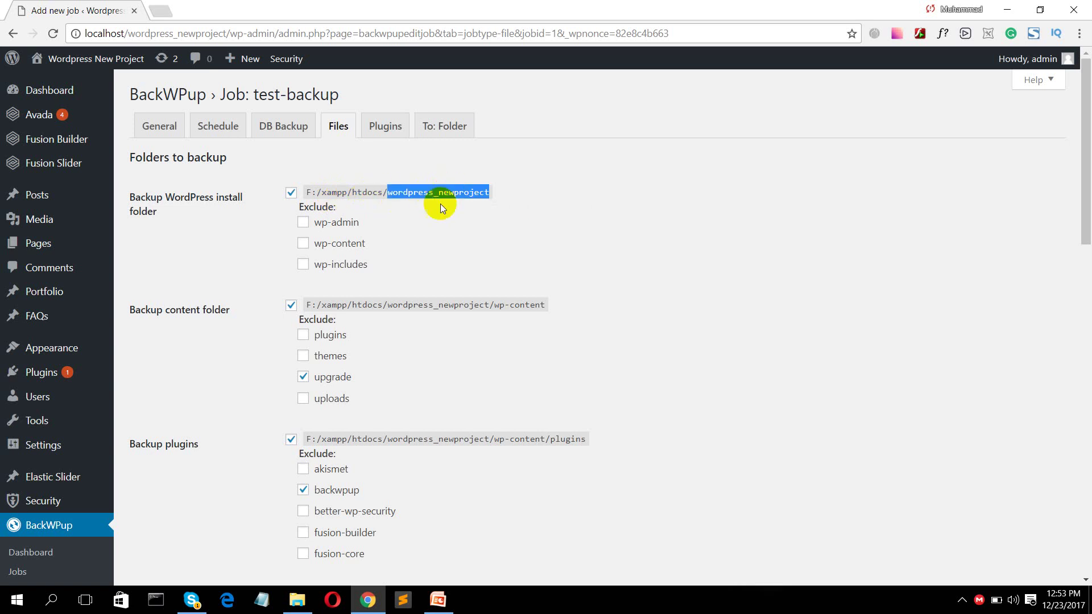
{"action": "left_click", "coordinate": [302, 222]}
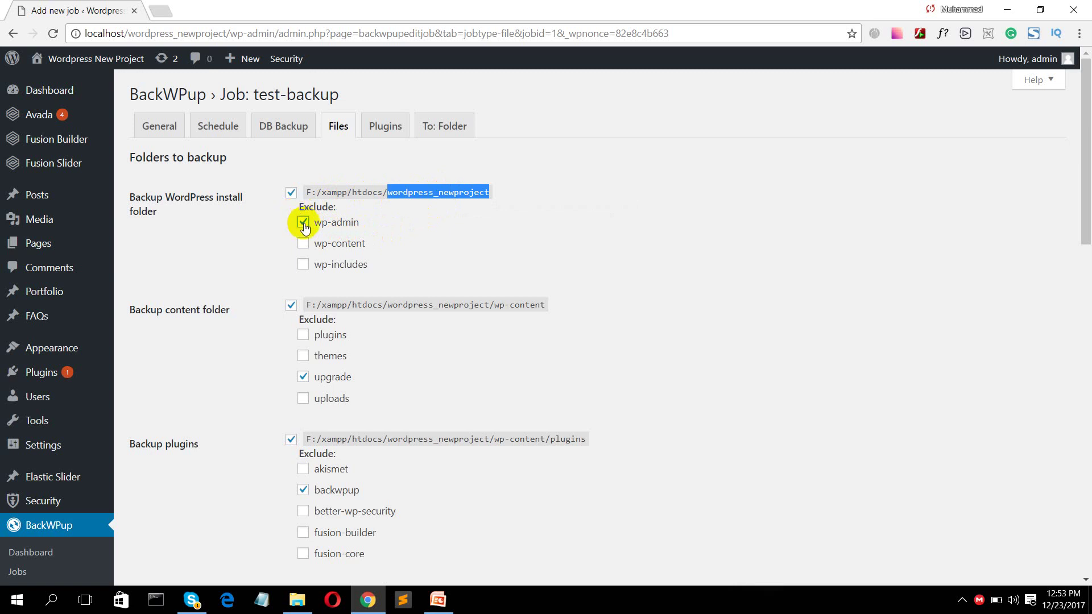
{"action": "left_click", "coordinate": [299, 246]}
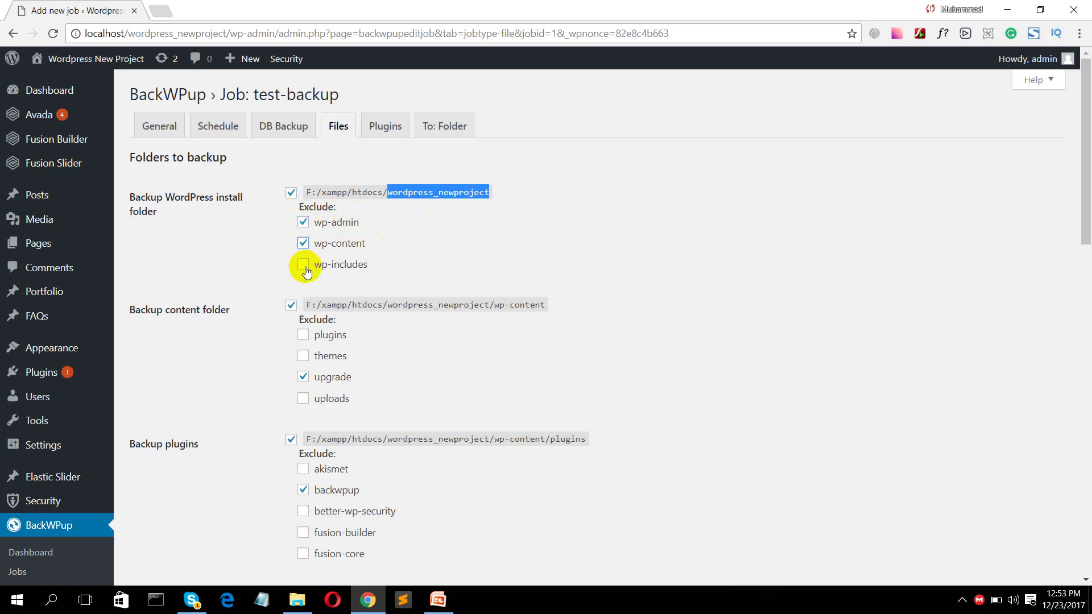
{"action": "left_click", "coordinate": [305, 266]}
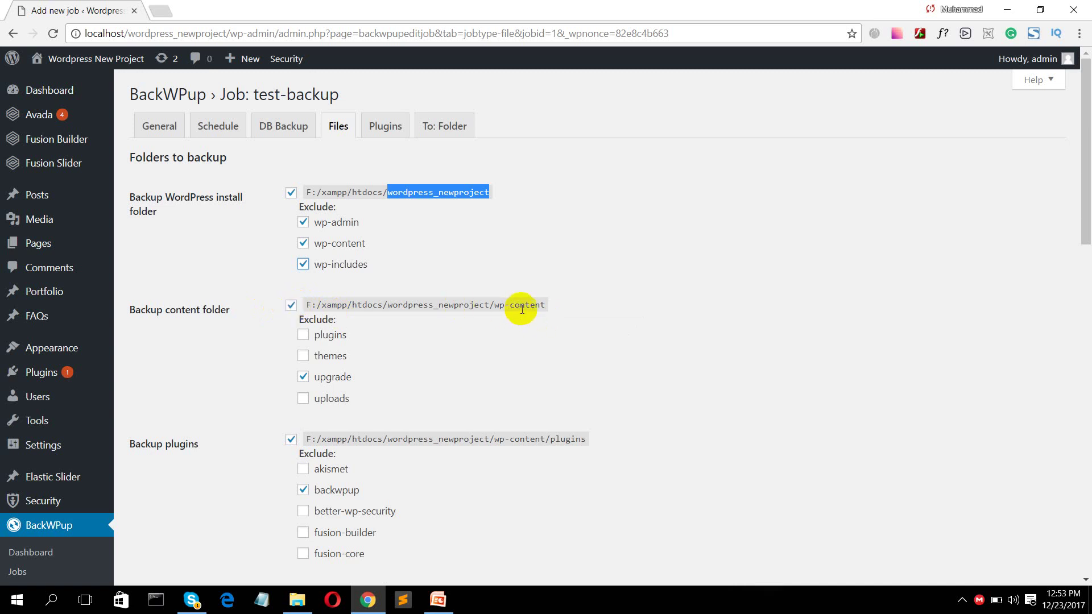
- Try excluding the plugins folder from the content-folder backup, leaving it included
{"action": "left_click_drag", "start_coordinate": [493, 305], "coordinate": [541, 302]}
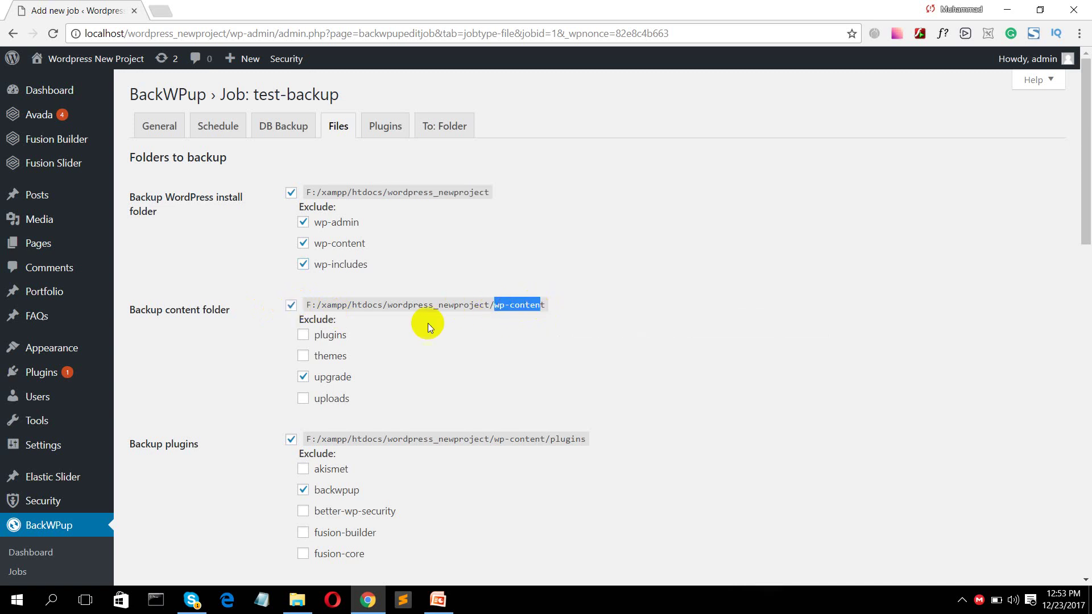
{"action": "left_click", "coordinate": [303, 337]}
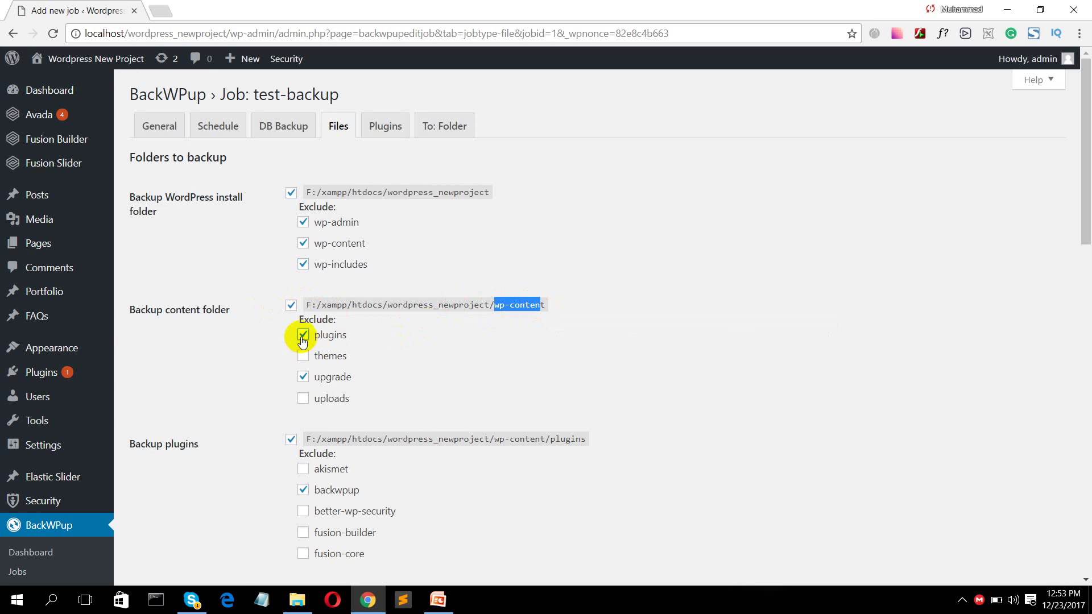
{"action": "left_click", "coordinate": [302, 337]}
{"action": "left_click", "coordinate": [303, 337]}
{"action": "left_click", "coordinate": [303, 336]}
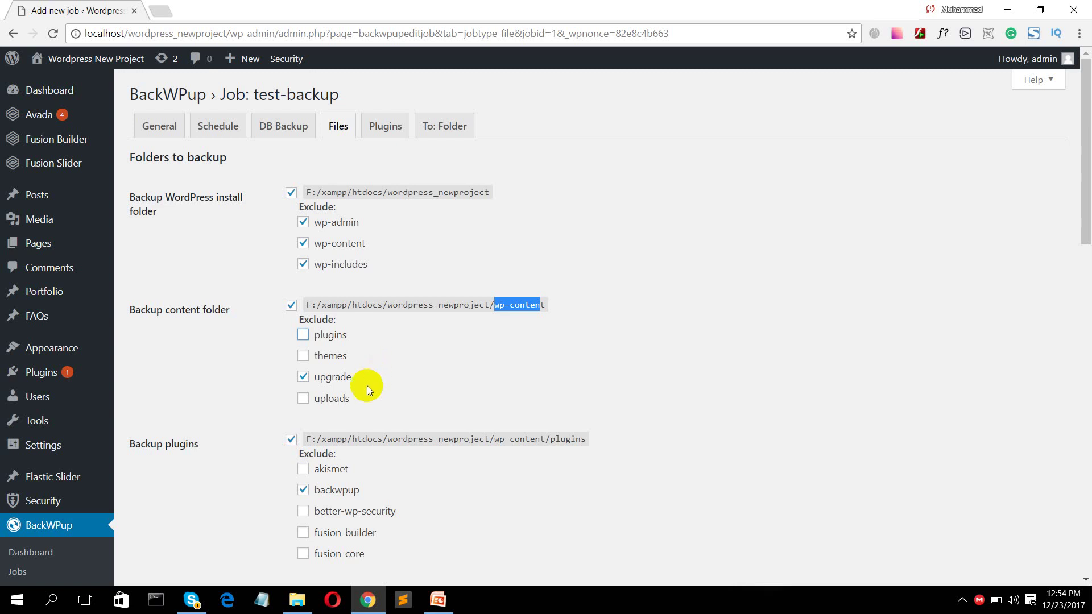
{"action": "scroll", "coordinate": [278, 441], "scroll_direction": "down", "scroll_amount": 2}
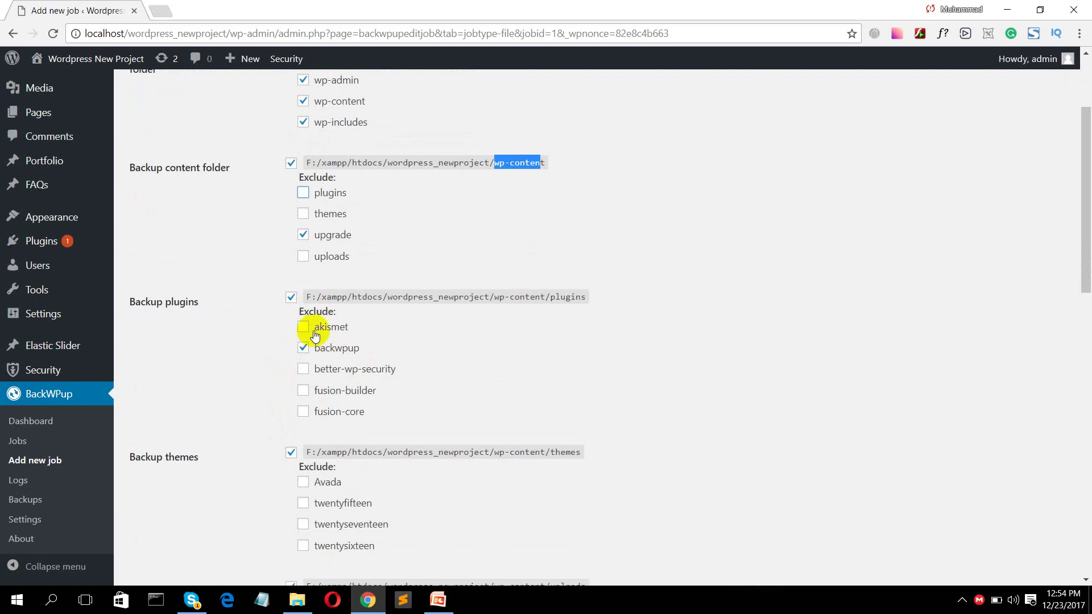
{"action": "left_click", "coordinate": [558, 296]}
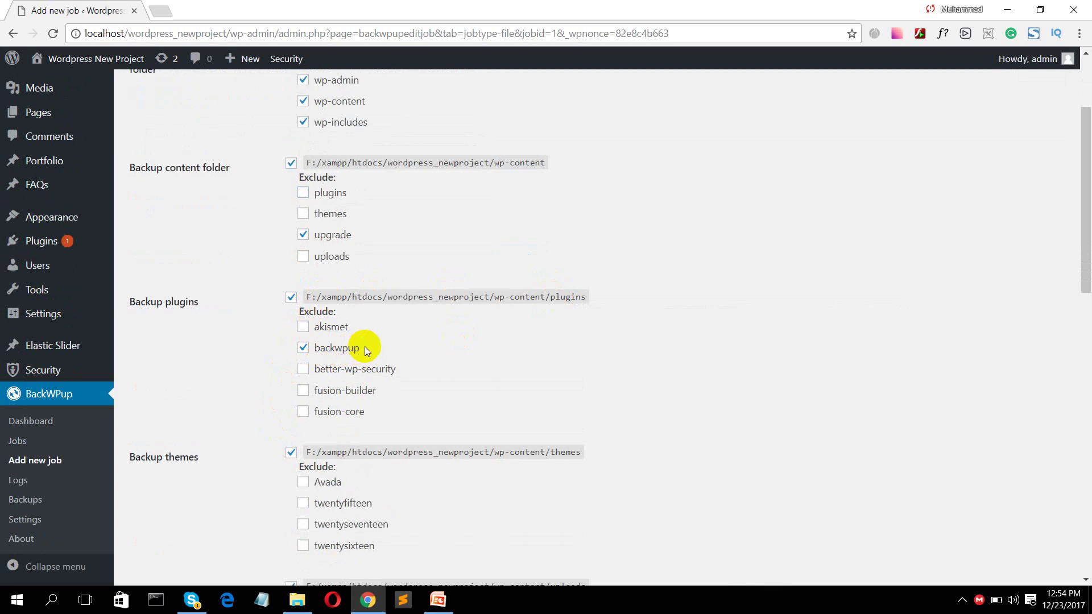
- Try excluding the Avada theme, leave it included, review the remaining folders, then switch to File Explorer
{"action": "scroll", "coordinate": [404, 376], "scroll_direction": "down", "scroll_amount": 1}
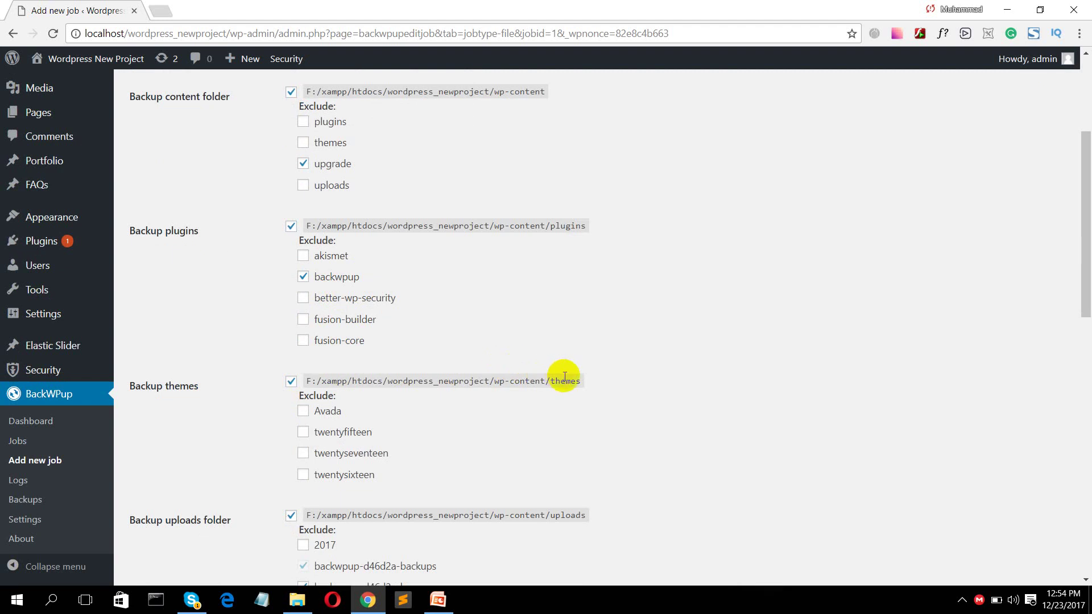
{"action": "left_click", "coordinate": [304, 413]}
{"action": "left_click", "coordinate": [304, 412]}
{"action": "scroll", "coordinate": [263, 442], "scroll_direction": "down", "scroll_amount": 2}
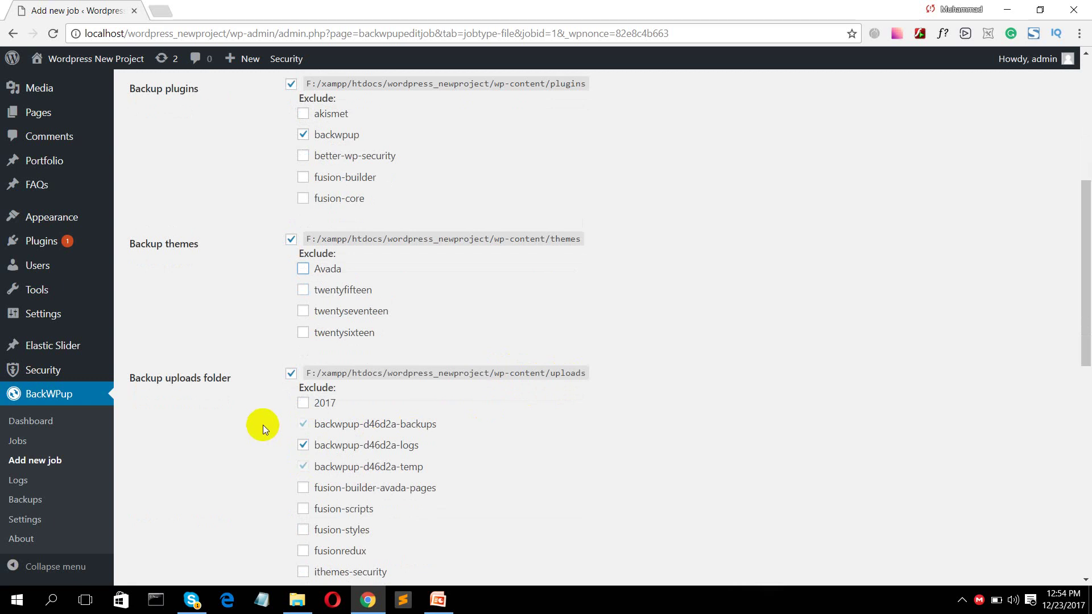
{"action": "scroll", "coordinate": [263, 425], "scroll_direction": "down", "scroll_amount": 1}
{"action": "scroll", "coordinate": [268, 322], "scroll_direction": "down", "scroll_amount": 1}
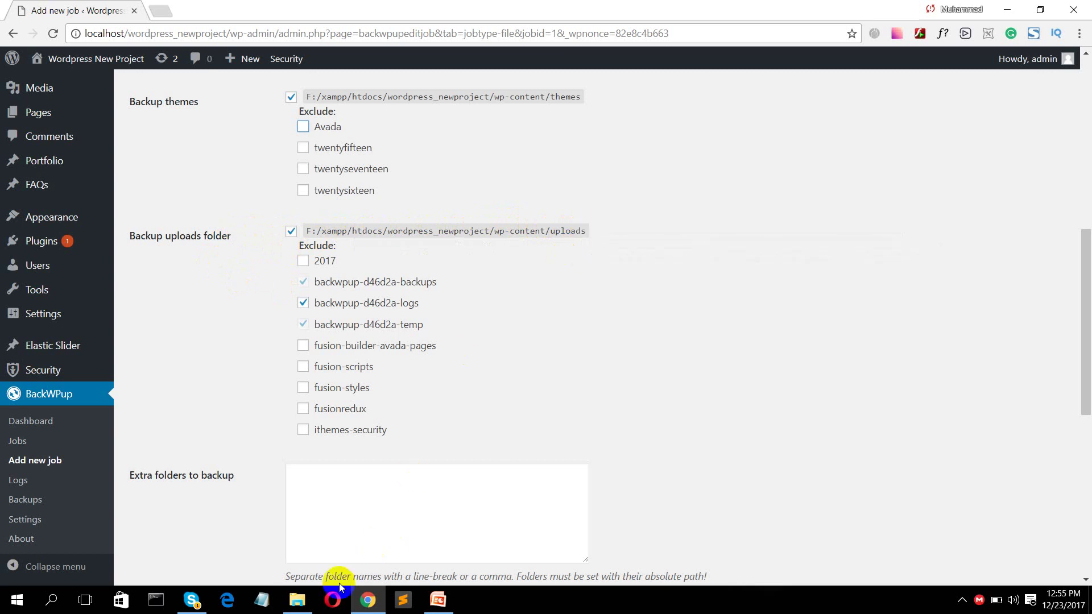
{"action": "left_click", "coordinate": [301, 603]}
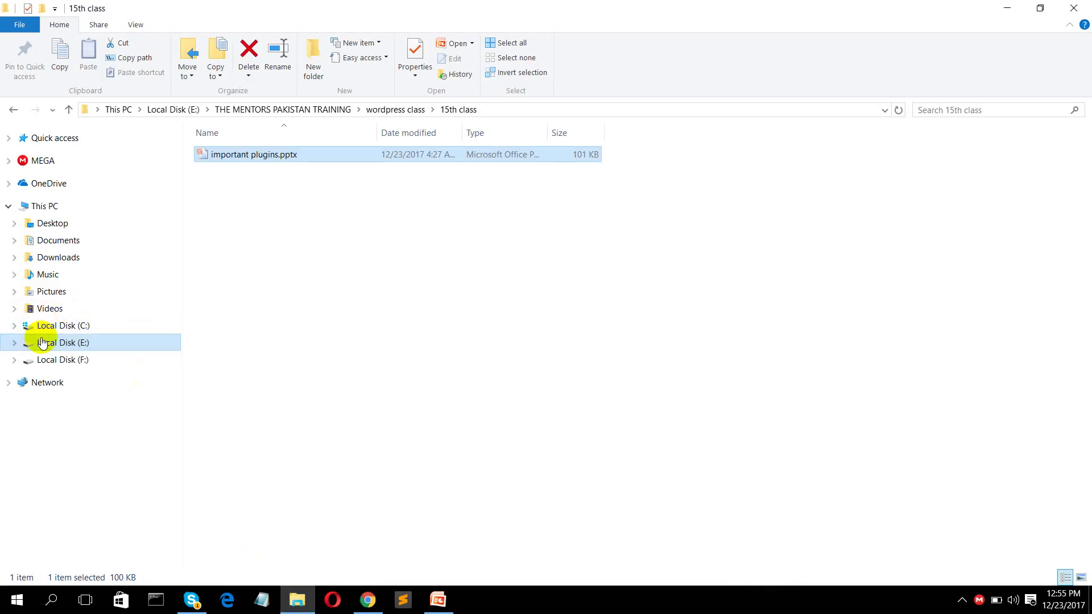
- Browse F:\xampp\htdocs\wordpress_newproject\wp-content\uploads in File Explorer, then close it
{"action": "left_click", "coordinate": [64, 360]}
{"action": "double_click", "coordinate": [554, 285]}
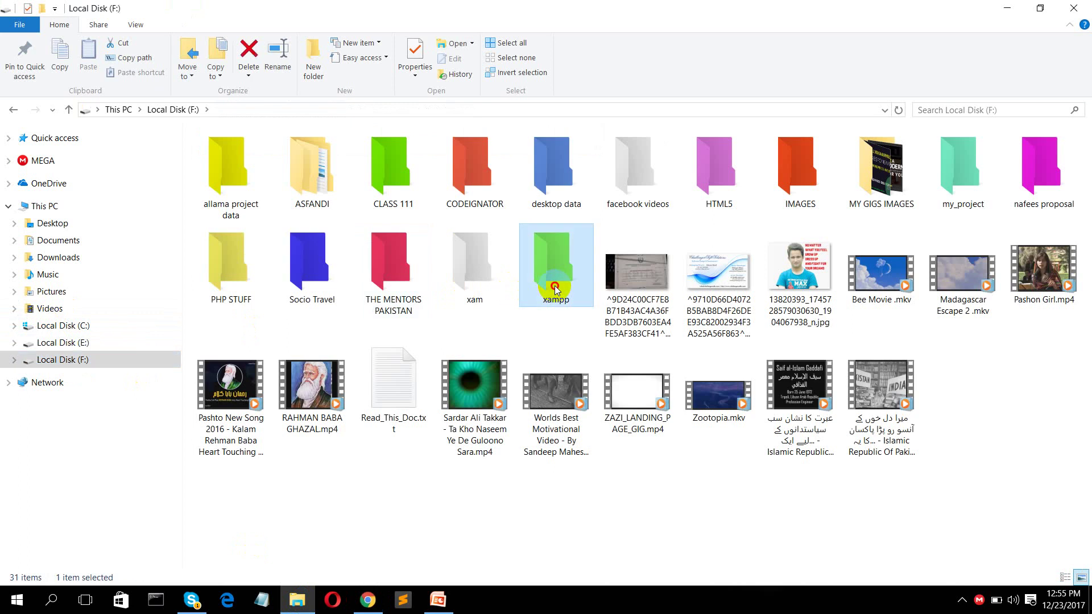
{"action": "double_click", "coordinate": [239, 230]}
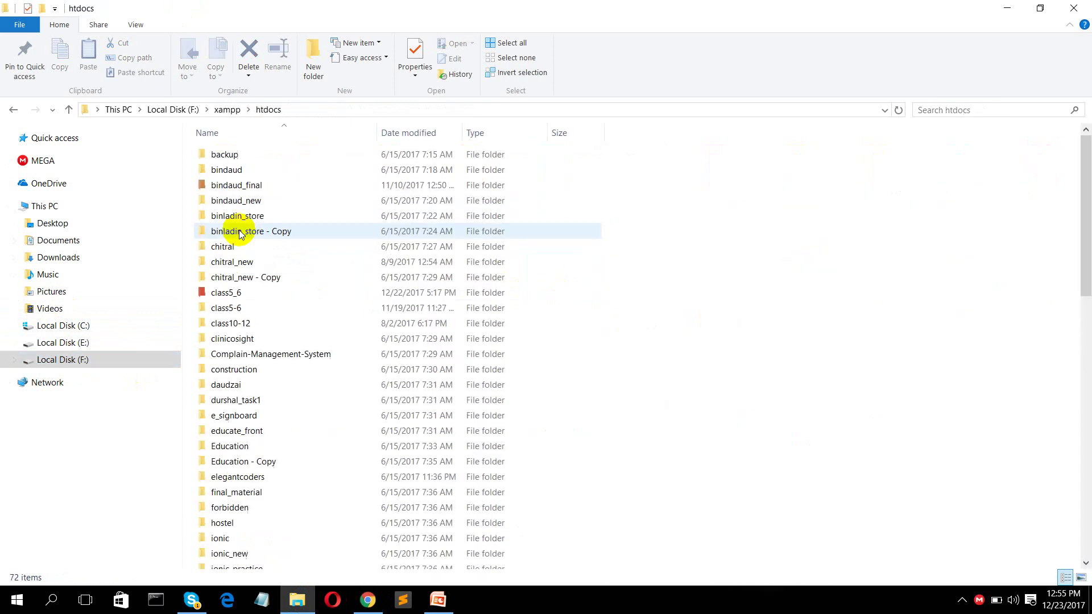
{"action": "scroll", "coordinate": [253, 344], "scroll_direction": "down", "scroll_amount": 5}
{"action": "scroll", "coordinate": [207, 506], "scroll_direction": "down", "scroll_amount": 9}
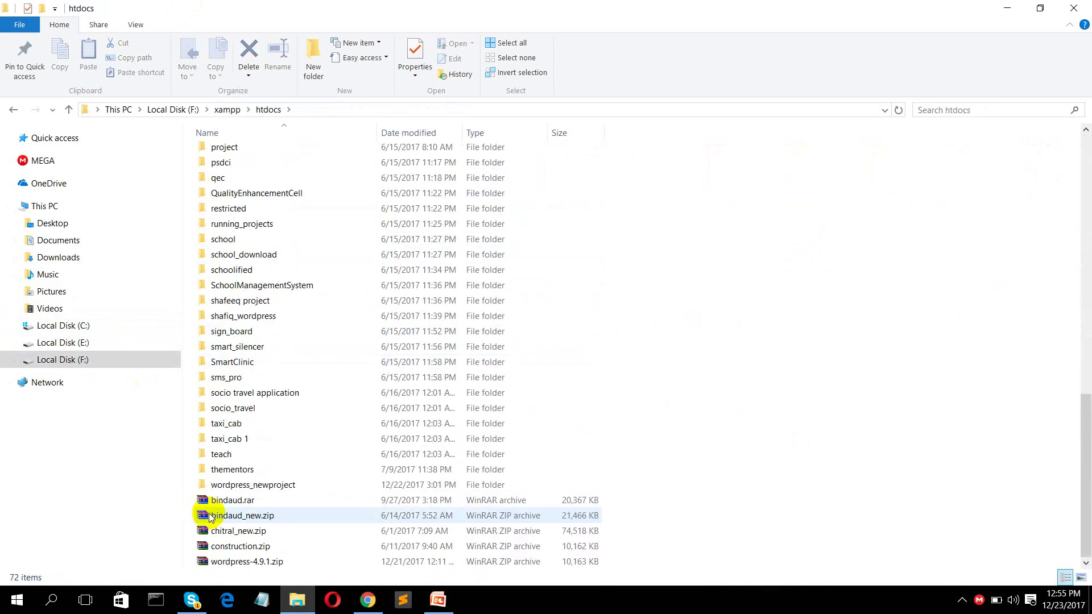
{"action": "double_click", "coordinate": [244, 484]}
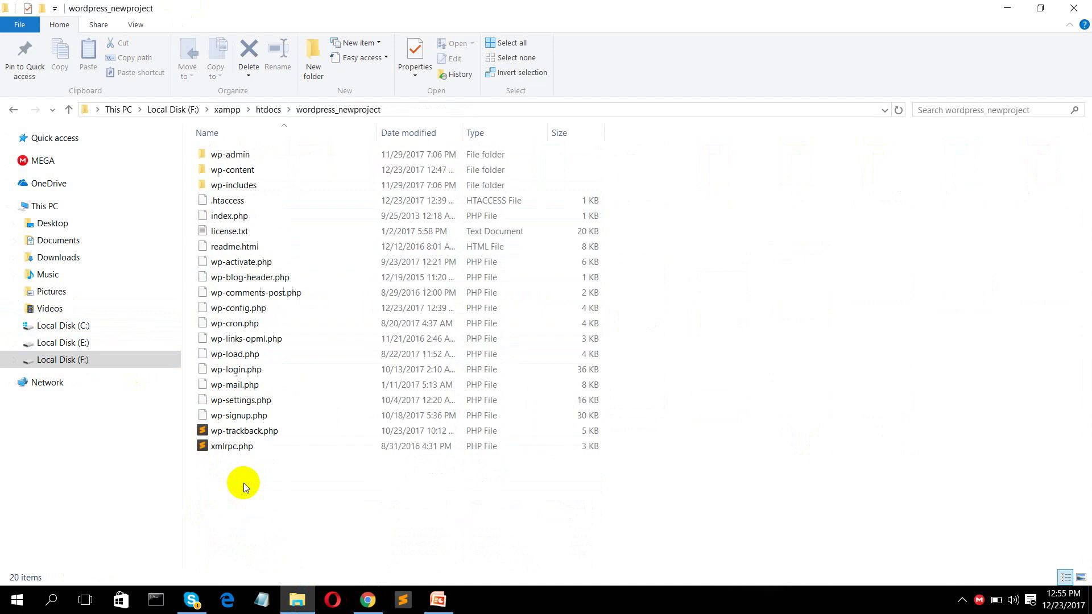
{"action": "double_click", "coordinate": [254, 170]}
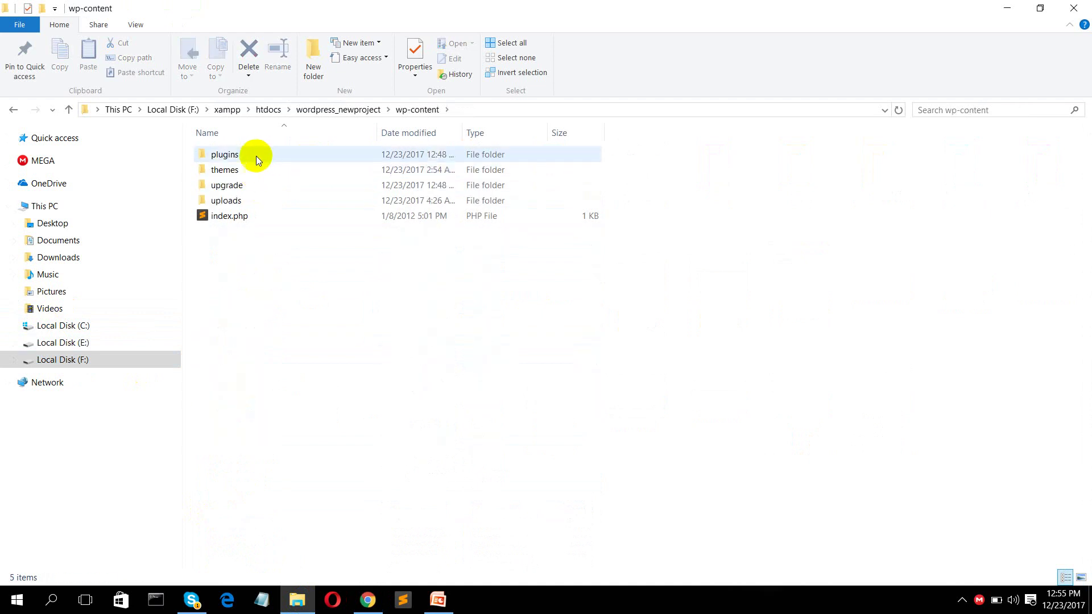
{"action": "double_click", "coordinate": [237, 202]}
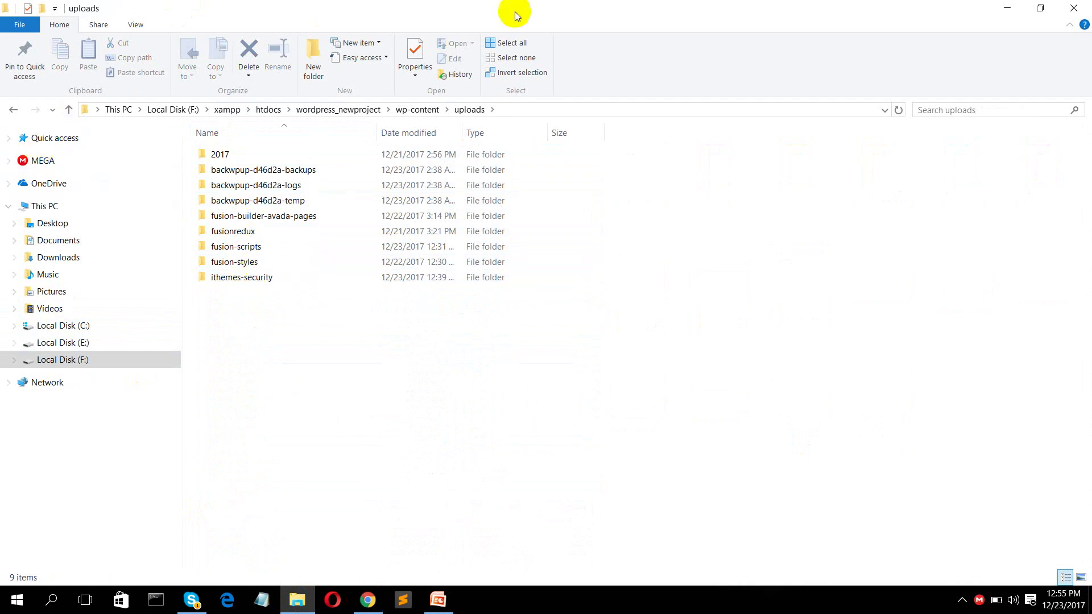
{"action": "left_click", "coordinate": [1074, 8]}
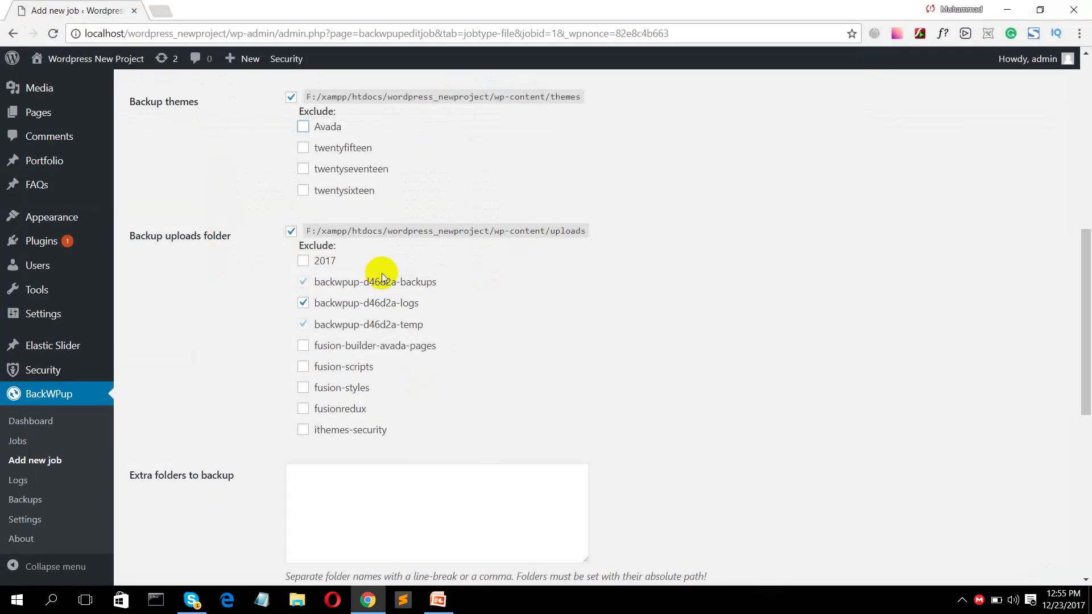
- Save the test-backup job's Files tab, excluding wp-admin, wp-content and wp-includes from the install folder
{"action": "scroll", "coordinate": [381, 272], "scroll_direction": "down", "scroll_amount": 6}
{"action": "left_click", "coordinate": [321, 124]}
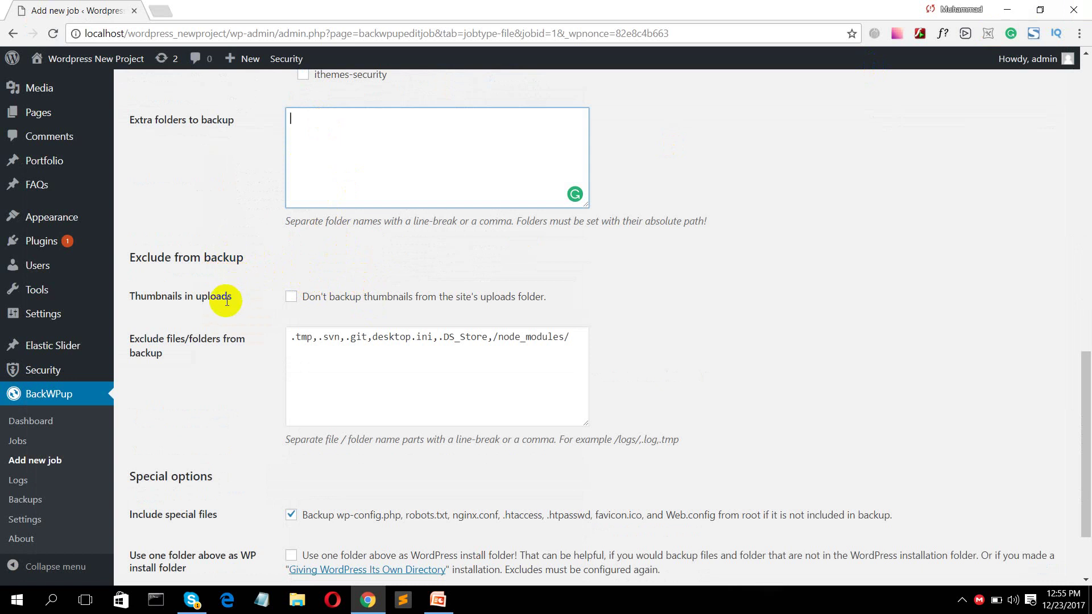
{"action": "scroll", "coordinate": [226, 302], "scroll_direction": "down", "scroll_amount": 2}
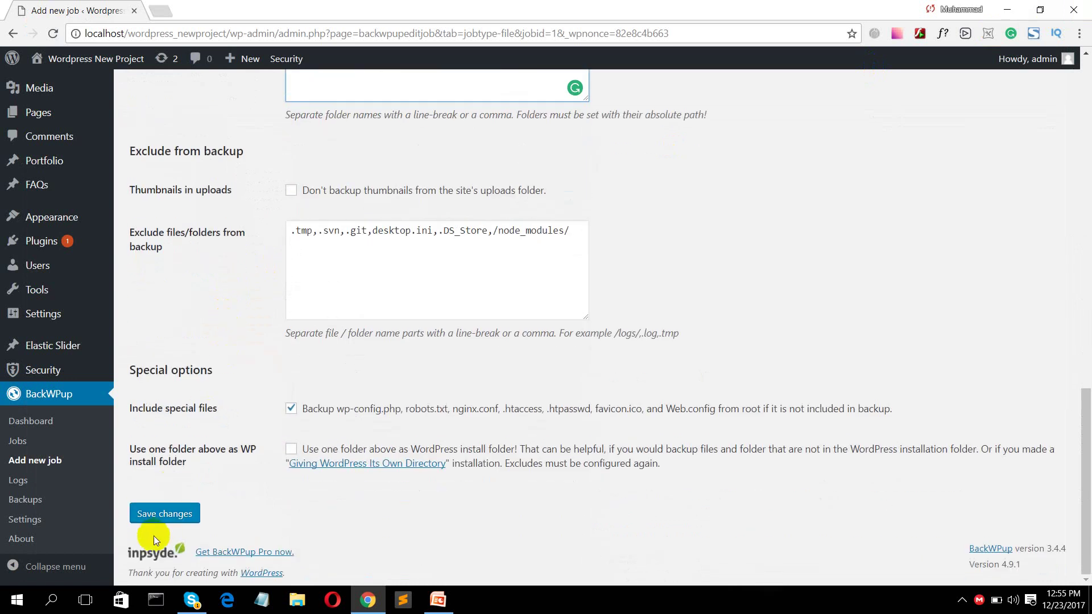
{"action": "left_click", "coordinate": [159, 513]}
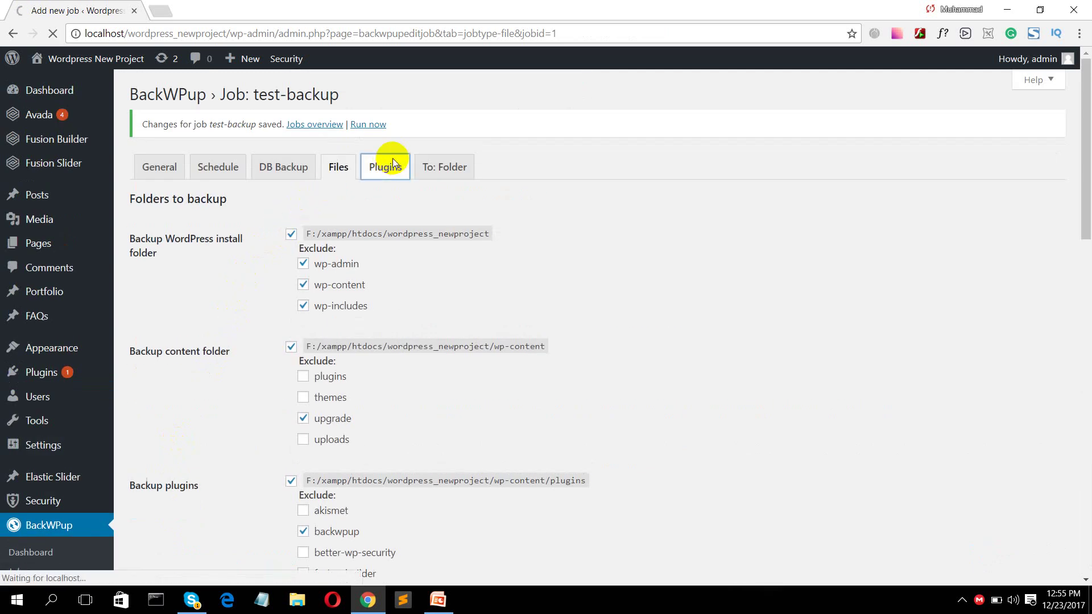
- Save the job's Plugins tab plugin list file settings, then view its To: Folder tab
{"action": "left_click", "coordinate": [392, 163]}
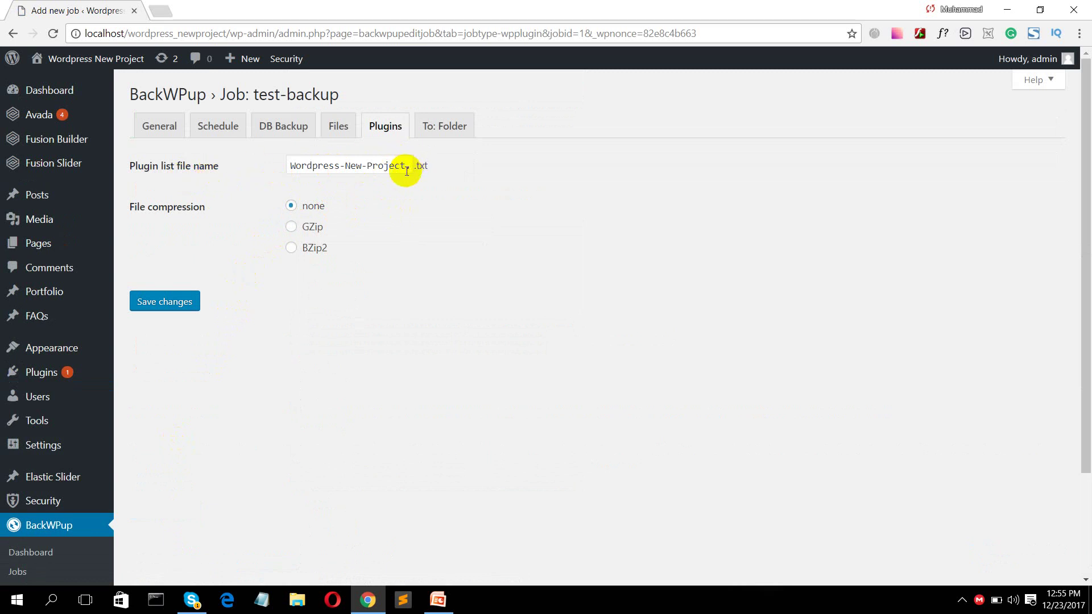
{"action": "left_click", "coordinate": [228, 597]}
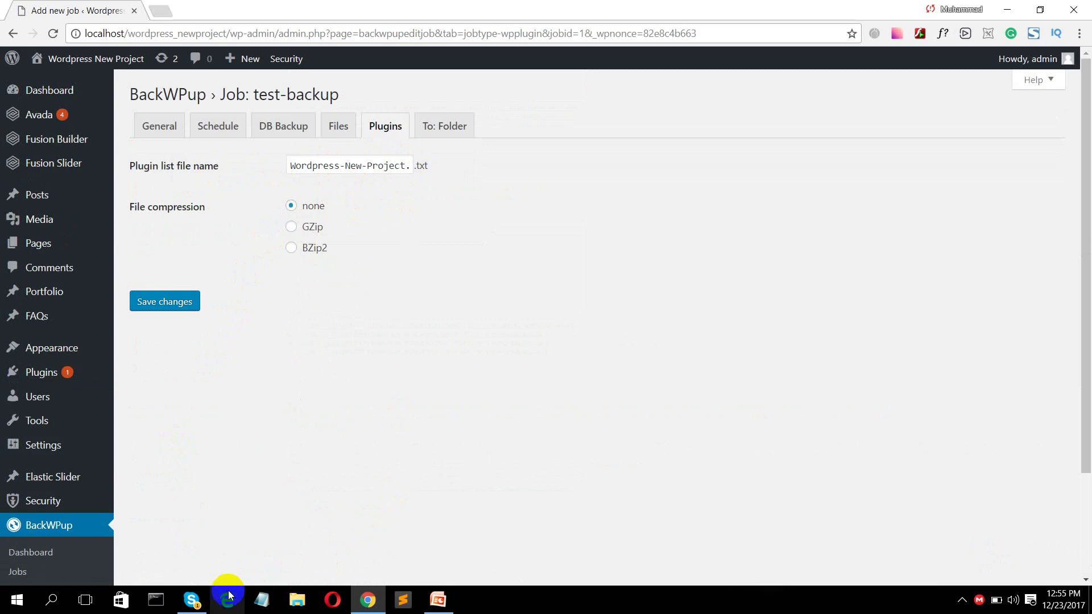
{"action": "left_click", "coordinate": [261, 602]}
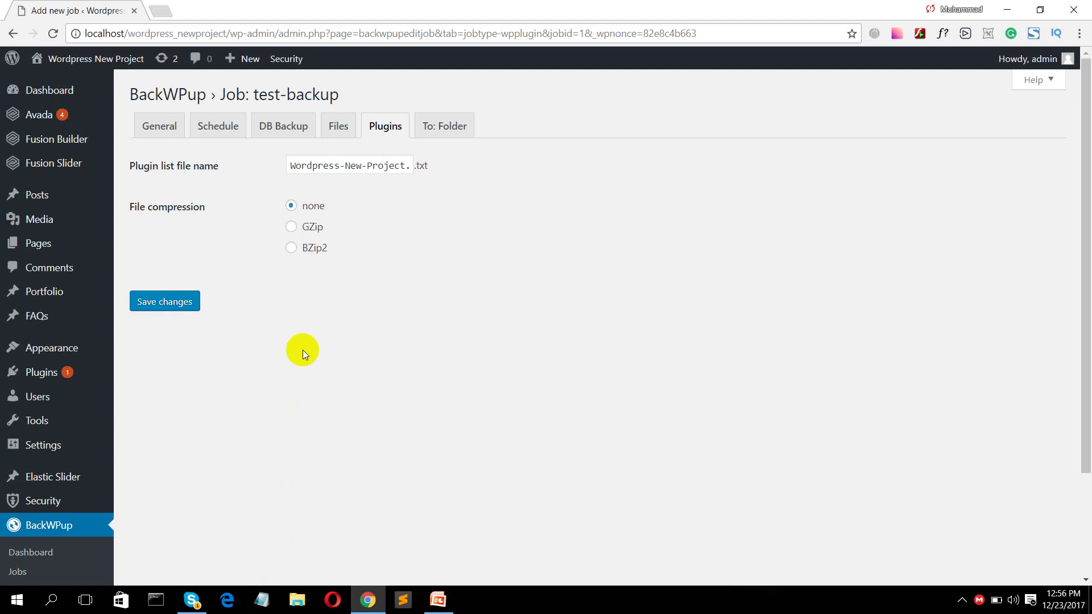
{"action": "left_click", "coordinate": [412, 168]}
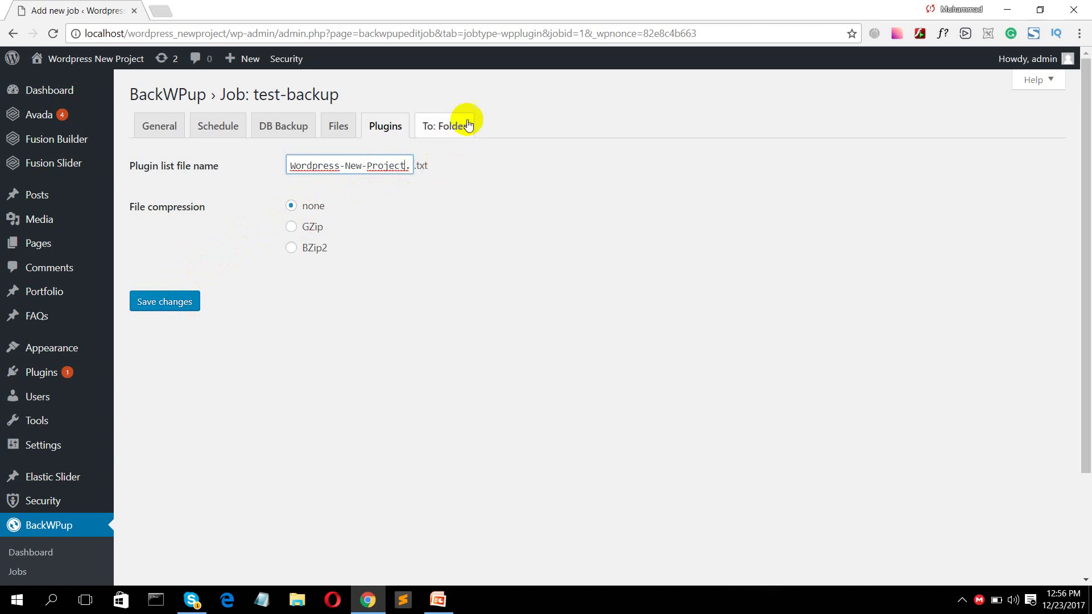
{"action": "left_click", "coordinate": [179, 298]}
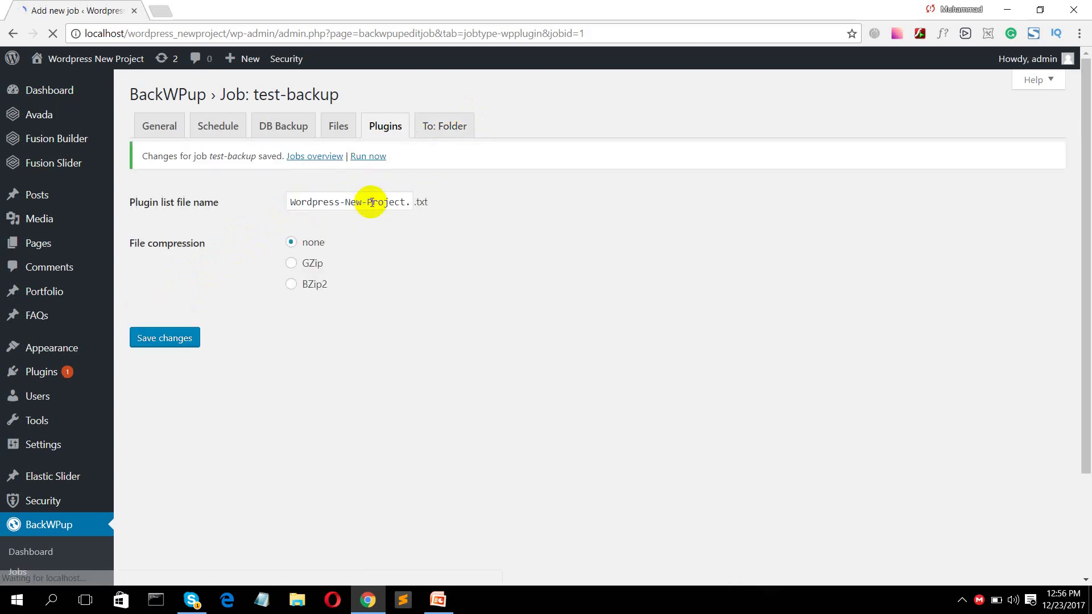
{"action": "left_click", "coordinate": [444, 167]}
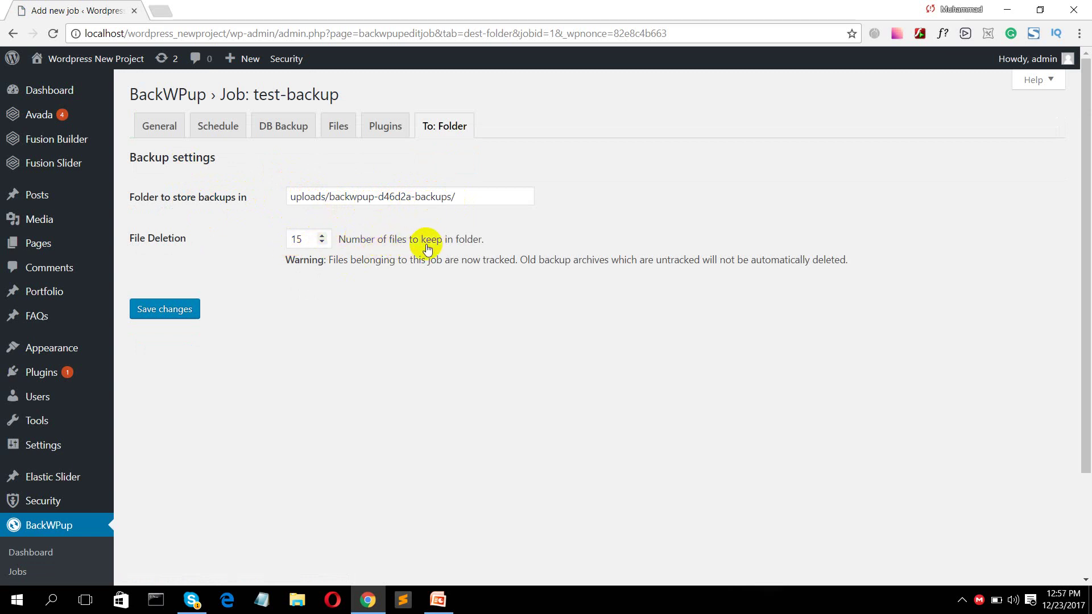
- Raise File Deletion to keep 30 backup files and save the To: Folder settings
{"action": "left_click", "coordinate": [321, 236]}
{"action": "left_click", "coordinate": [322, 235]}
{"action": "left_click_drag", "start_coordinate": [322, 236], "coordinate": [322, 236]}
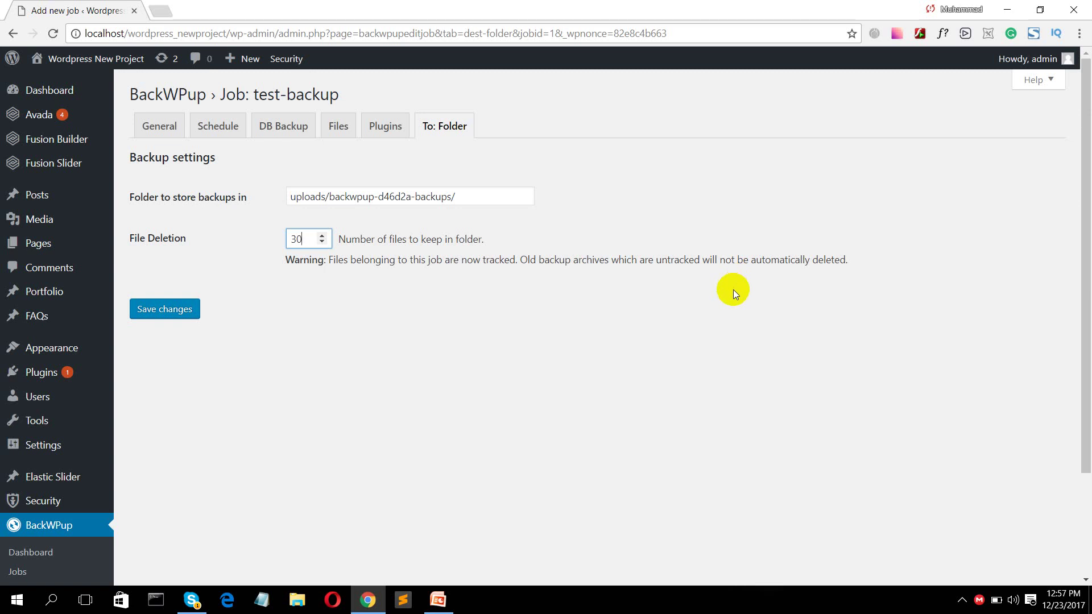
{"action": "left_click", "coordinate": [153, 310]}
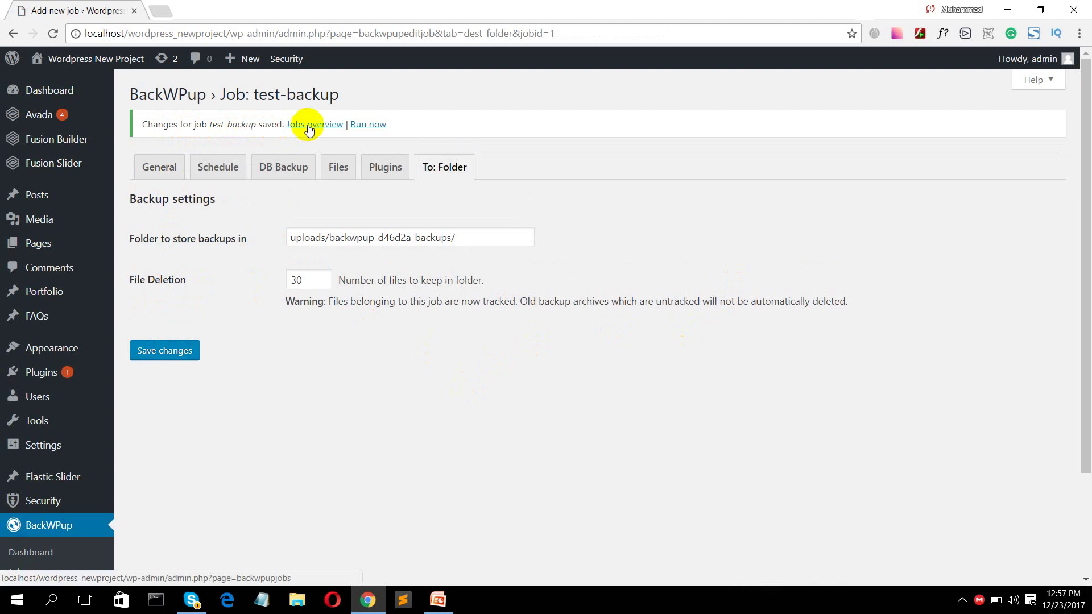
- Run test-backup until it completes in 31 seconds, close the report, and return to PowerPoint
{"action": "left_click", "coordinate": [372, 127]}
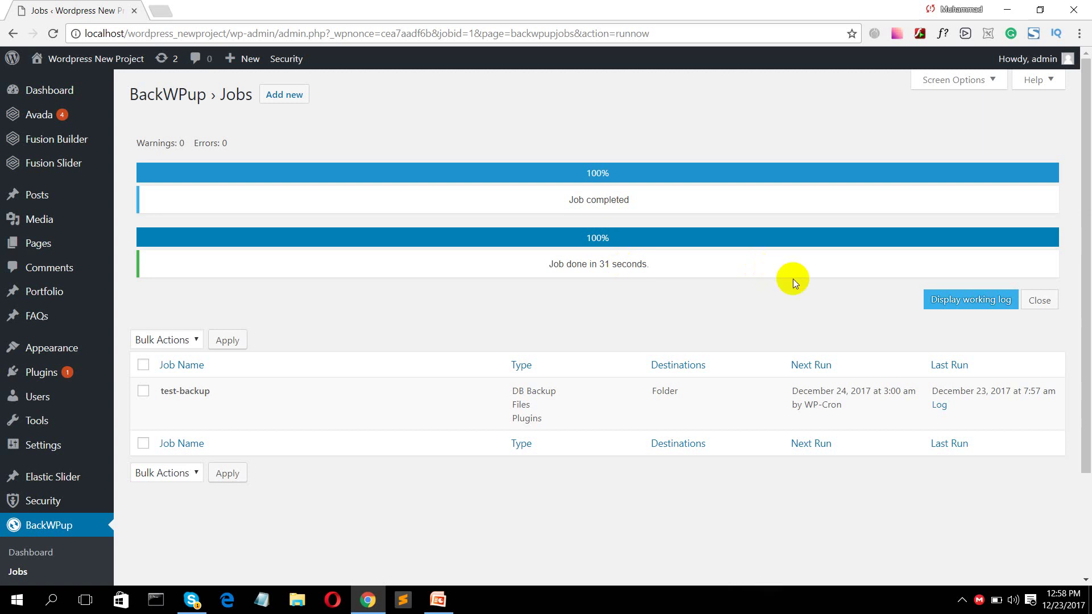
{"action": "left_click", "coordinate": [1048, 303]}
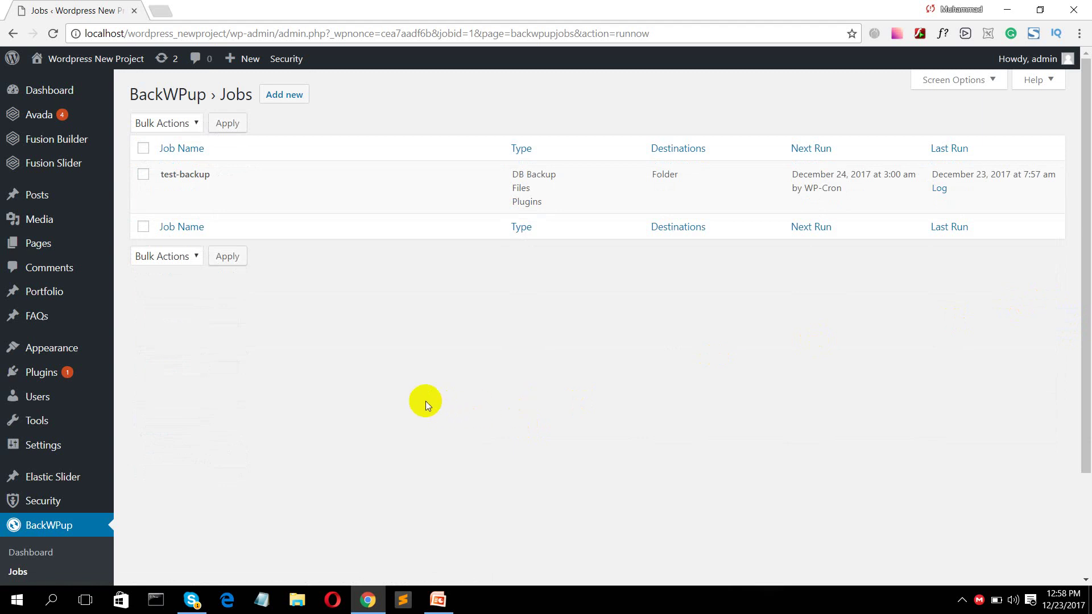
{"action": "scroll", "coordinate": [417, 413], "scroll_direction": "down", "scroll_amount": 3}
{"action": "left_click", "coordinate": [435, 600]}
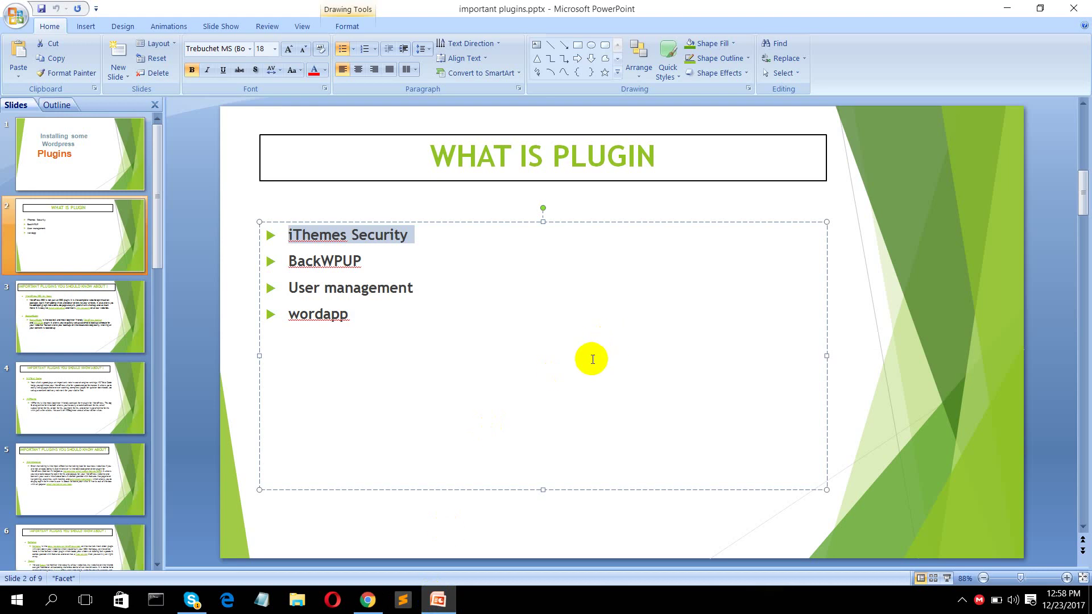
{"action": "left_click", "coordinate": [919, 292]}
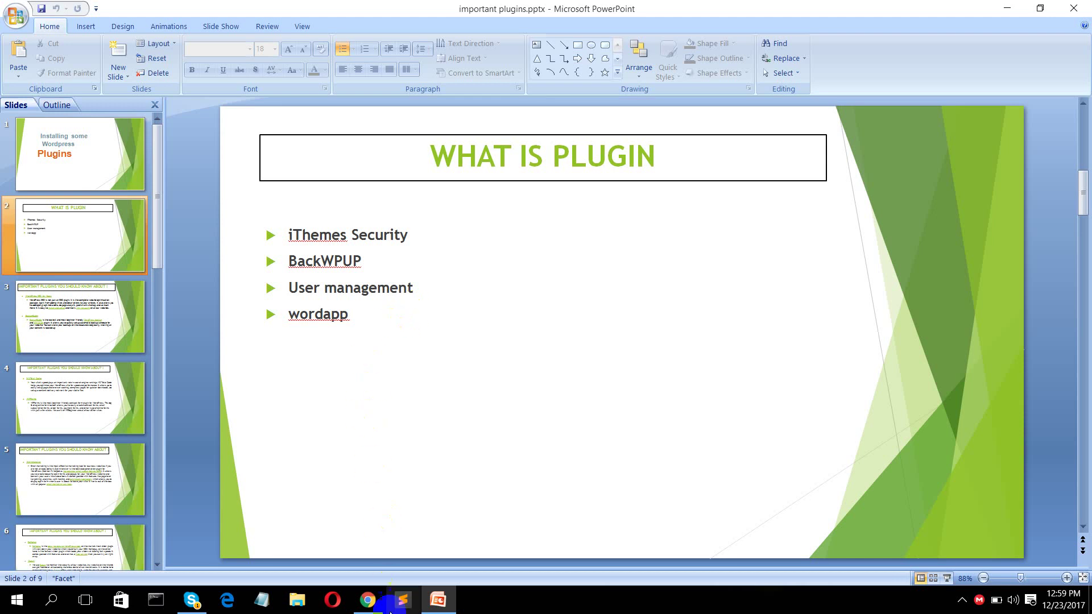
- Return to Chrome and open the Users > All Users list
{"action": "left_click", "coordinate": [367, 601]}
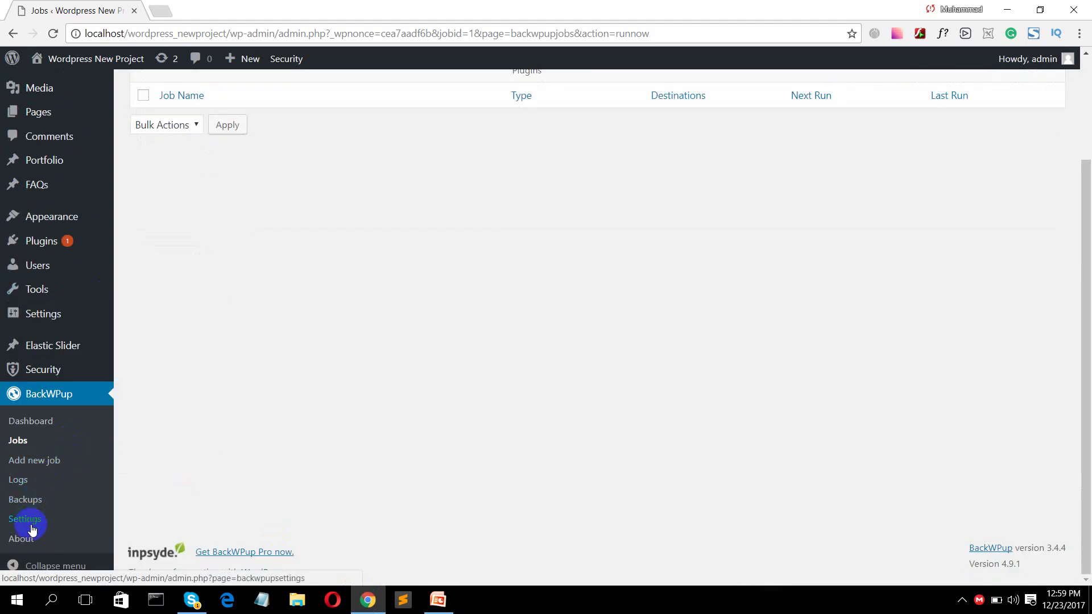
{"action": "scroll", "coordinate": [19, 429], "scroll_direction": "up", "scroll_amount": 3}
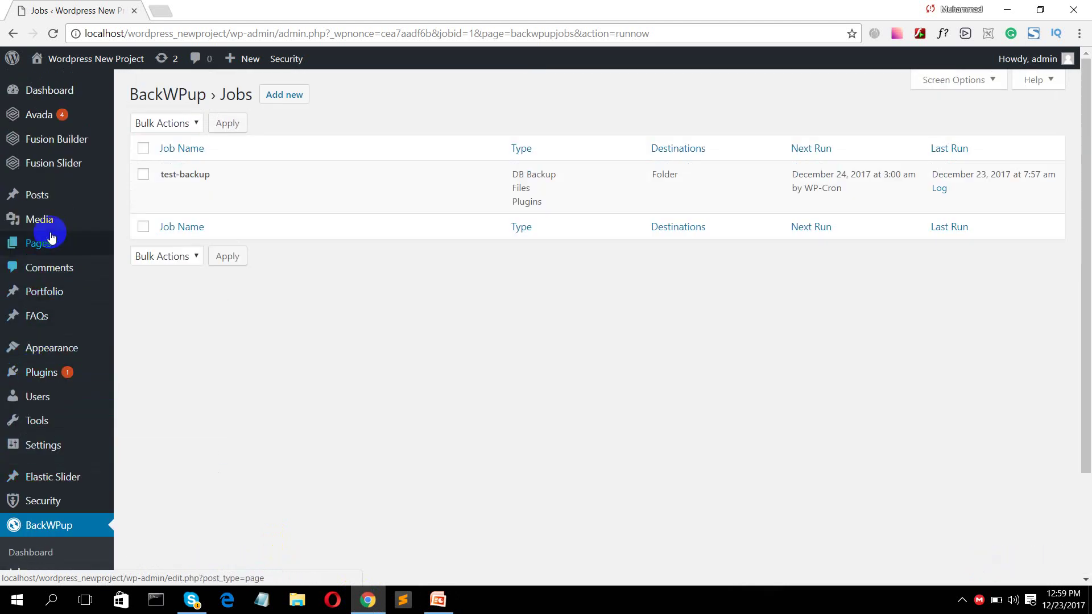
{"action": "mouse_move", "coordinate": [40, 409]}
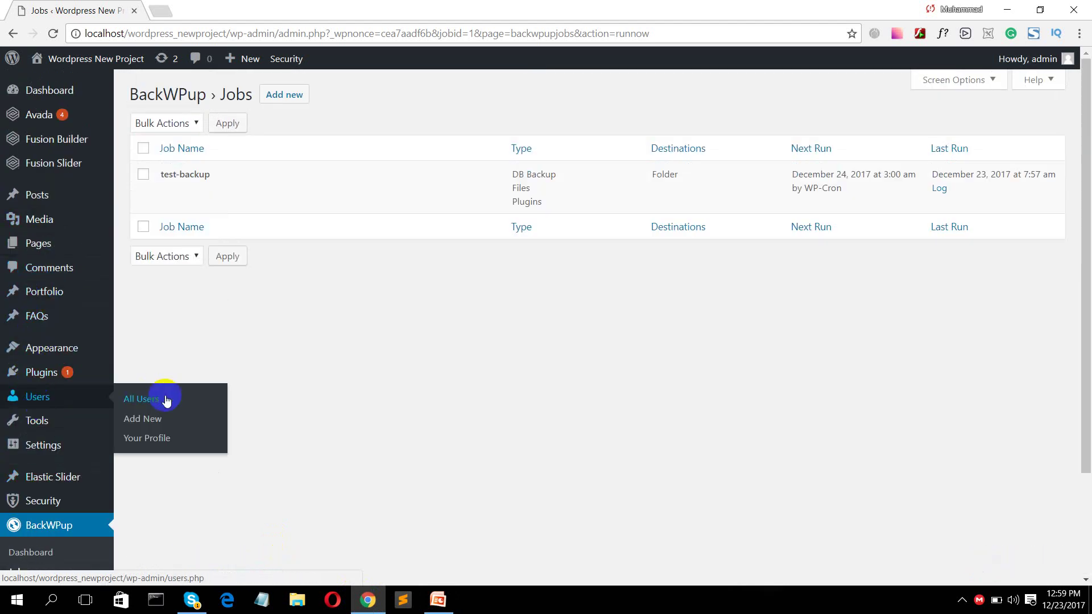
{"action": "left_click", "coordinate": [147, 398]}
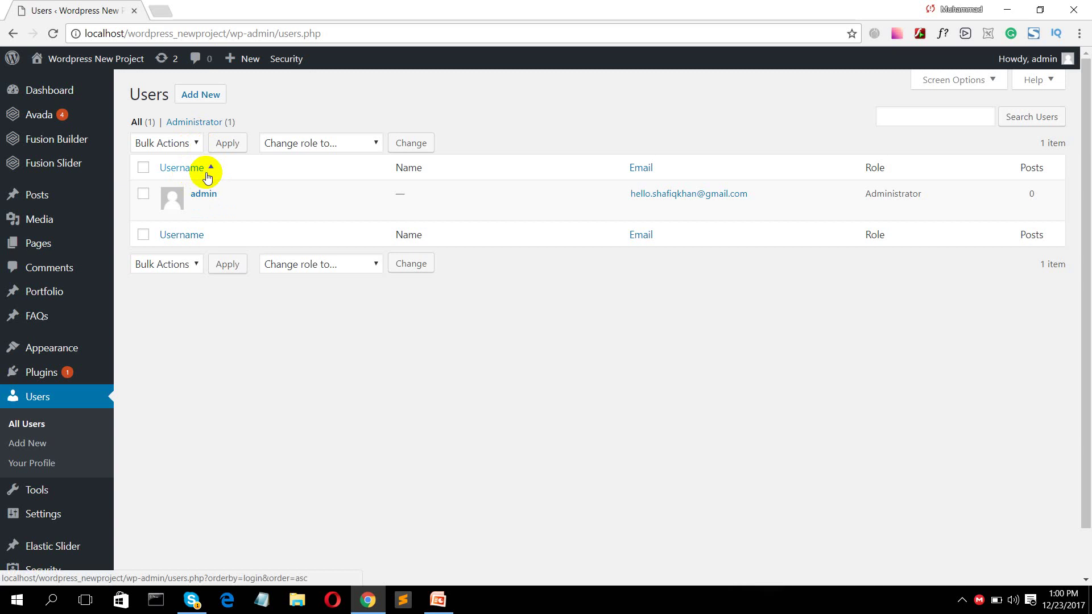
- Look through the Change role to options without choosing one, then start adding a user
{"action": "left_click", "coordinate": [296, 145]}
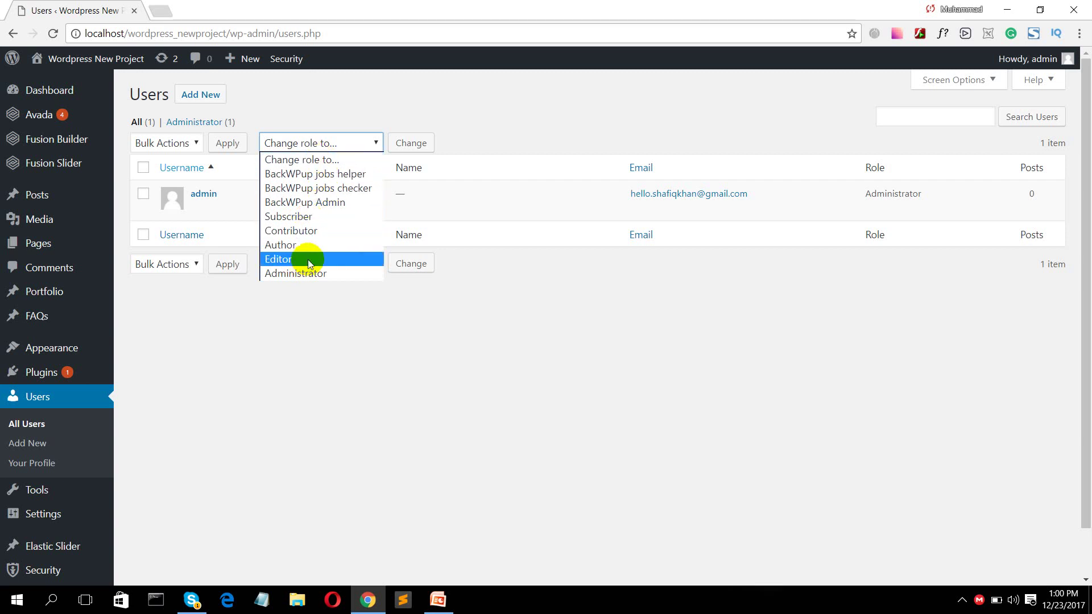
{"action": "left_click", "coordinate": [247, 313]}
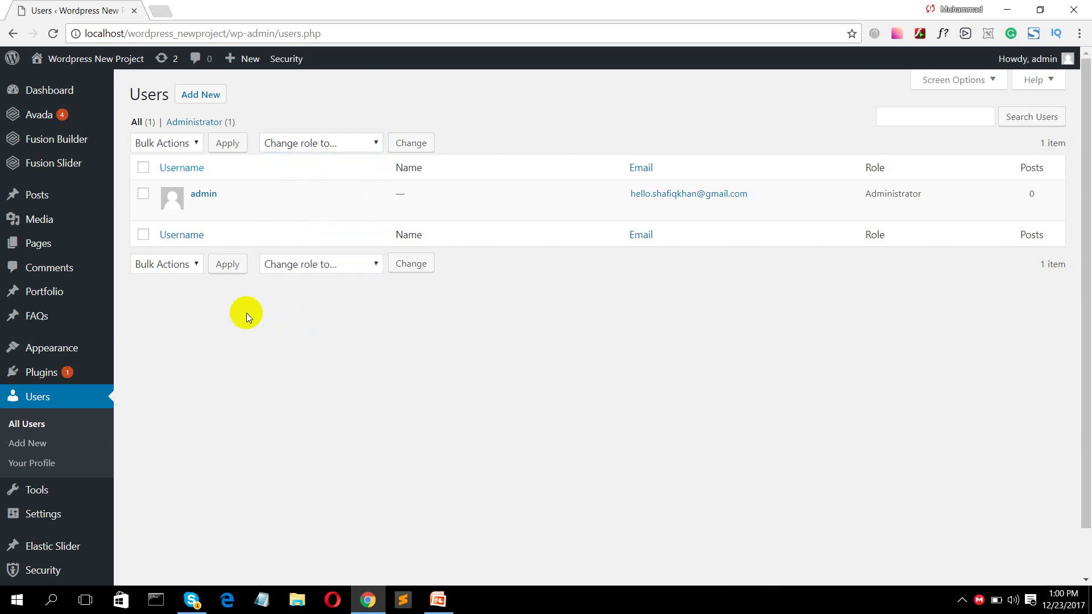
{"action": "left_click", "coordinate": [192, 97]}
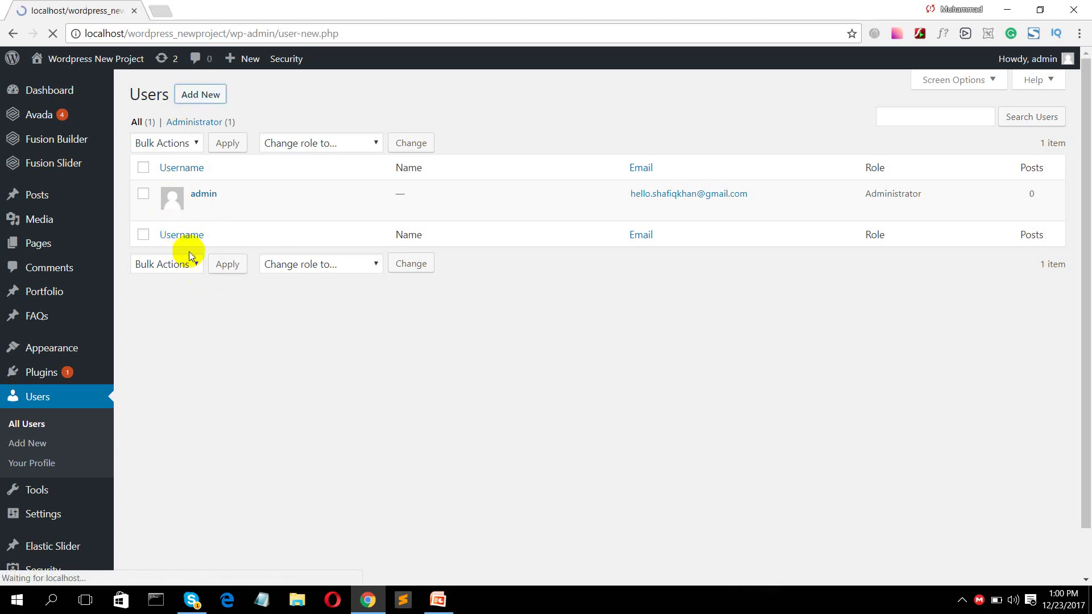
- Enter the new user's username and e-mail address
{"action": "left_click", "coordinate": [350, 154]}
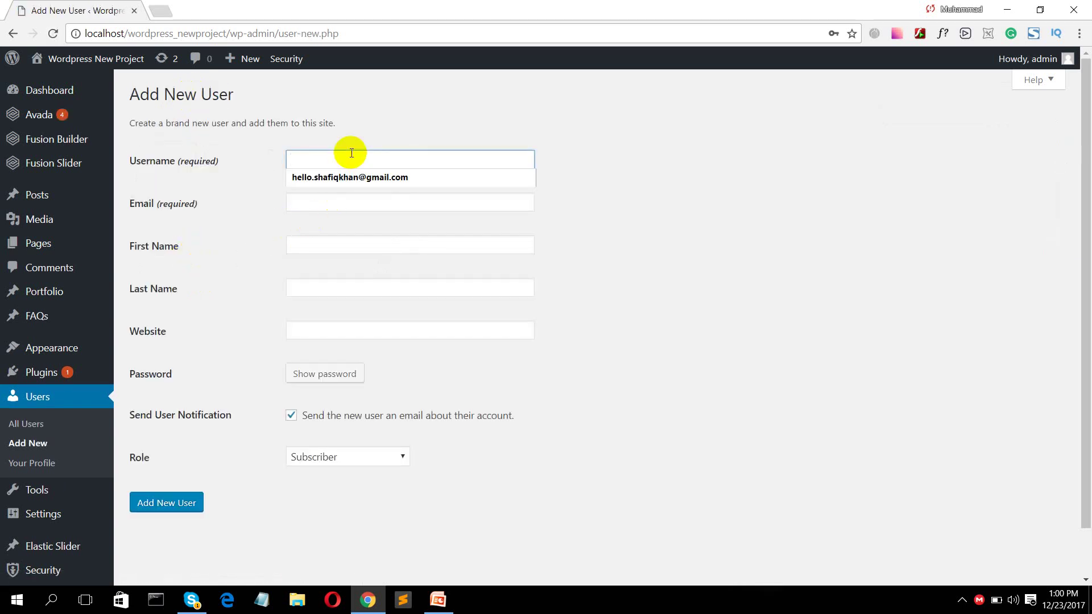
{"action": "type", "text": "Haris"}
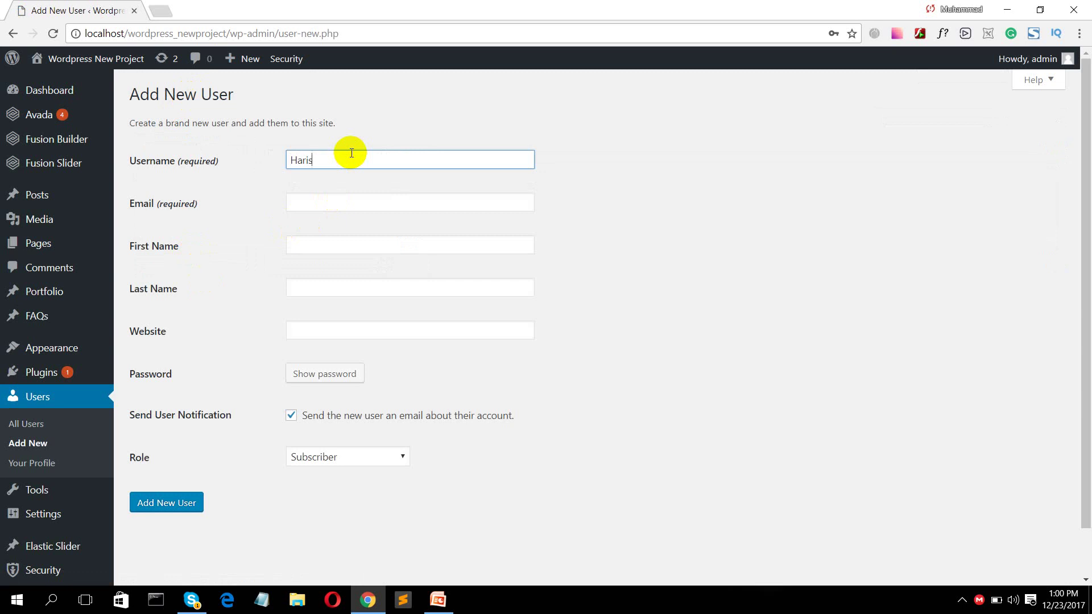
{"action": "key", "text": "Tab"}
{"action": "type", "text": "h"}
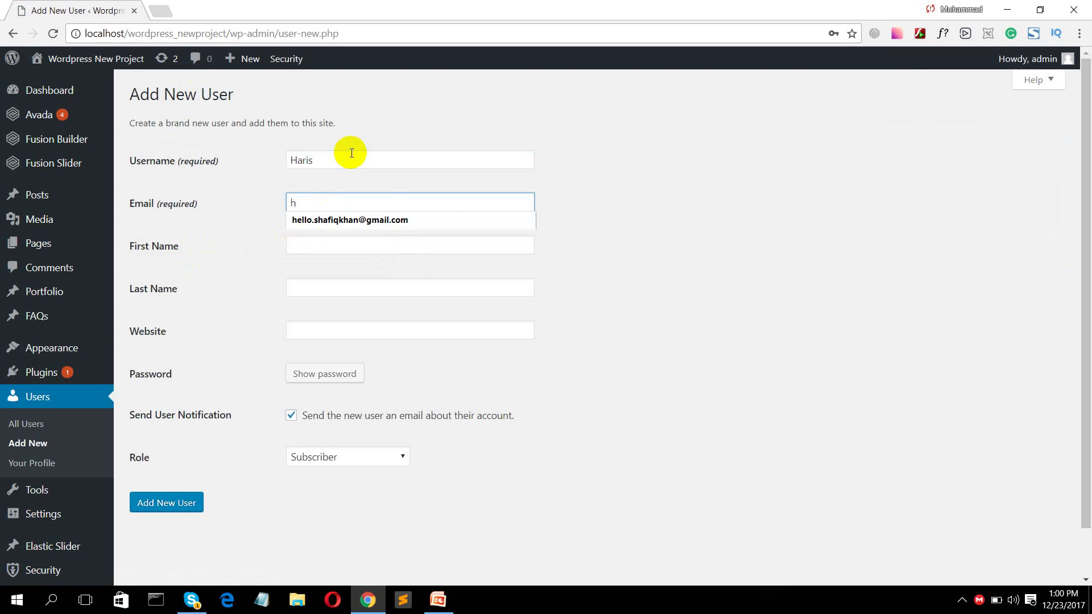
{"action": "key", "text": "BackSpace"}
{"action": "type", "text": "h"}
{"action": "key", "text": "BackSpace"}
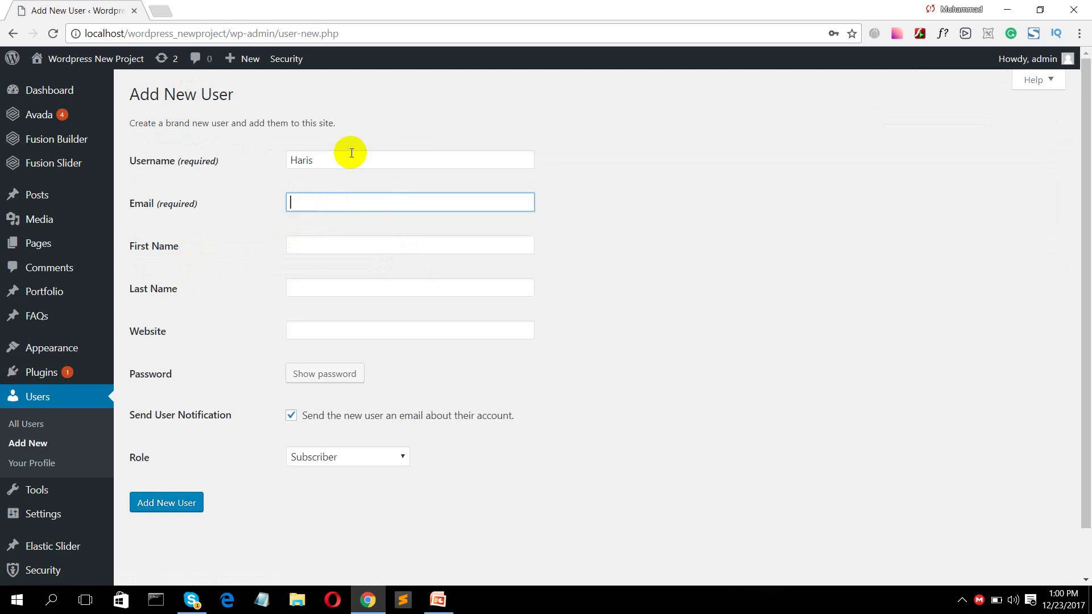
{"action": "key", "text": "Down"}
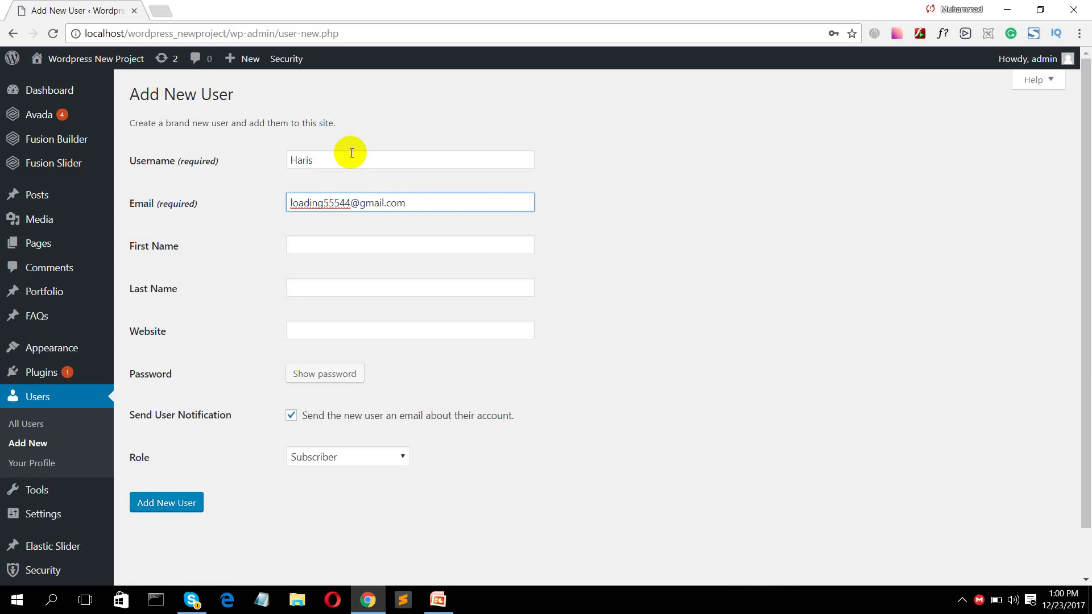
{"action": "key", "text": "Tab"}
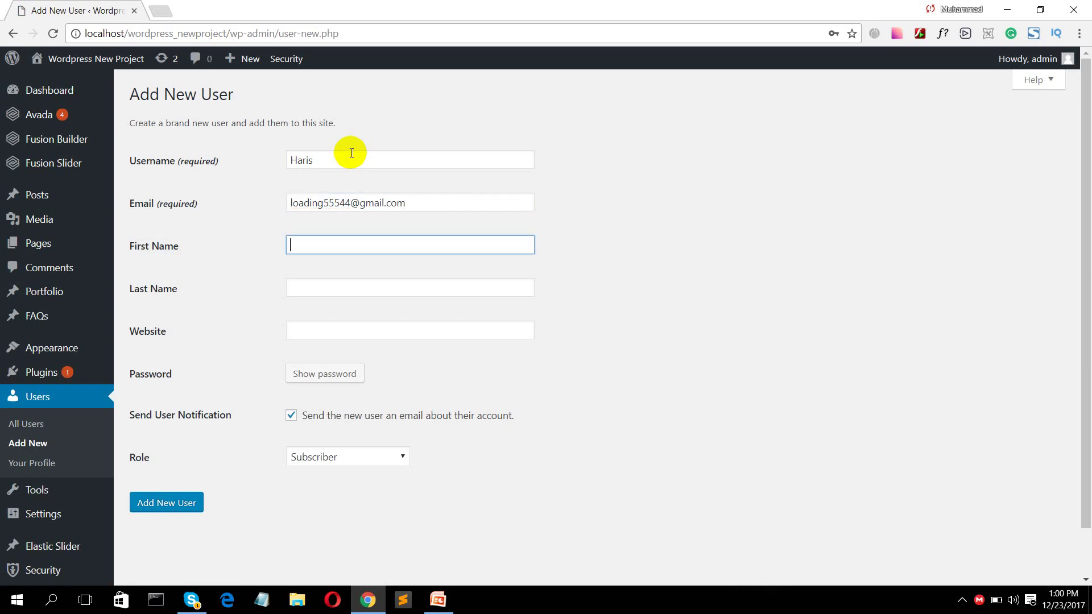
{"action": "type", "text": "Muh"}
{"action": "key", "text": "BackSpace"}
{"action": "key", "text": "BackSpace"}
{"action": "key", "text": "BackSpace"}
{"action": "key", "text": "Tab"}
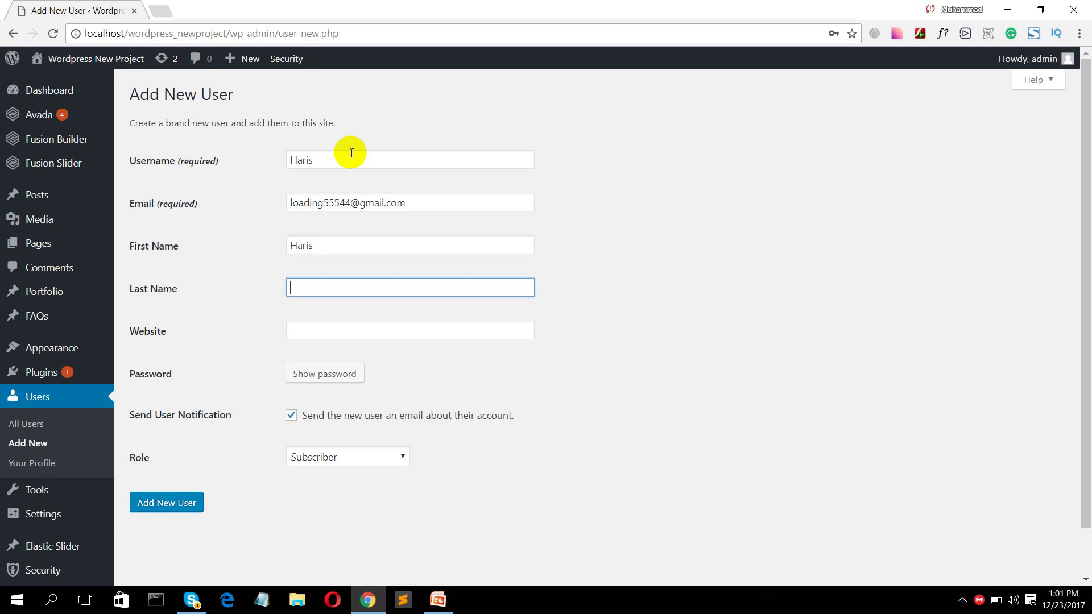
{"action": "key", "text": "Tab"}
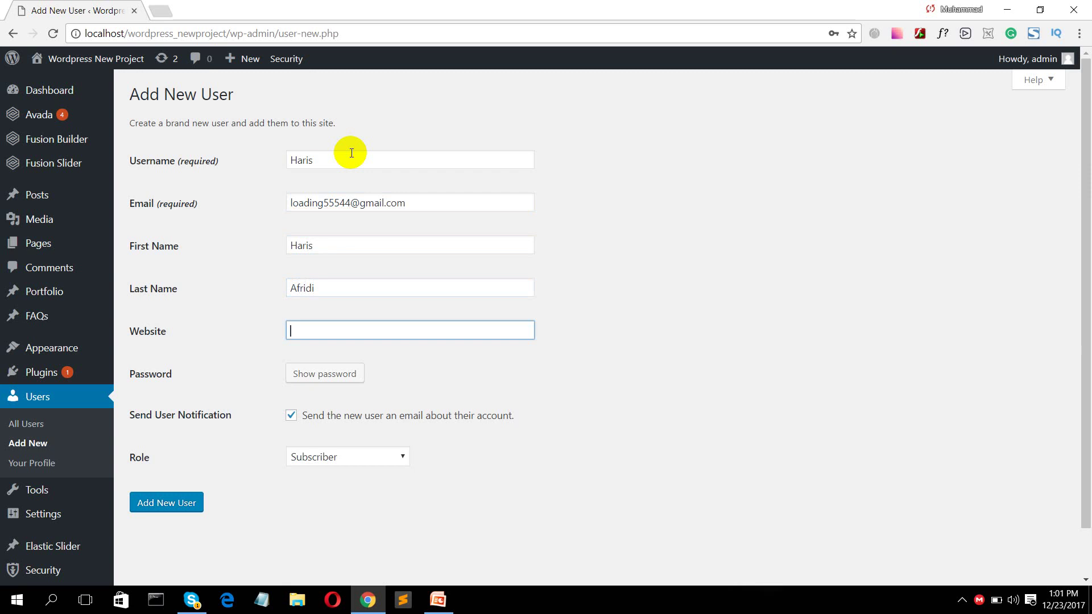
{"action": "type", "text": "www.mer"}
{"action": "type", "text": "torspakistan.com"}
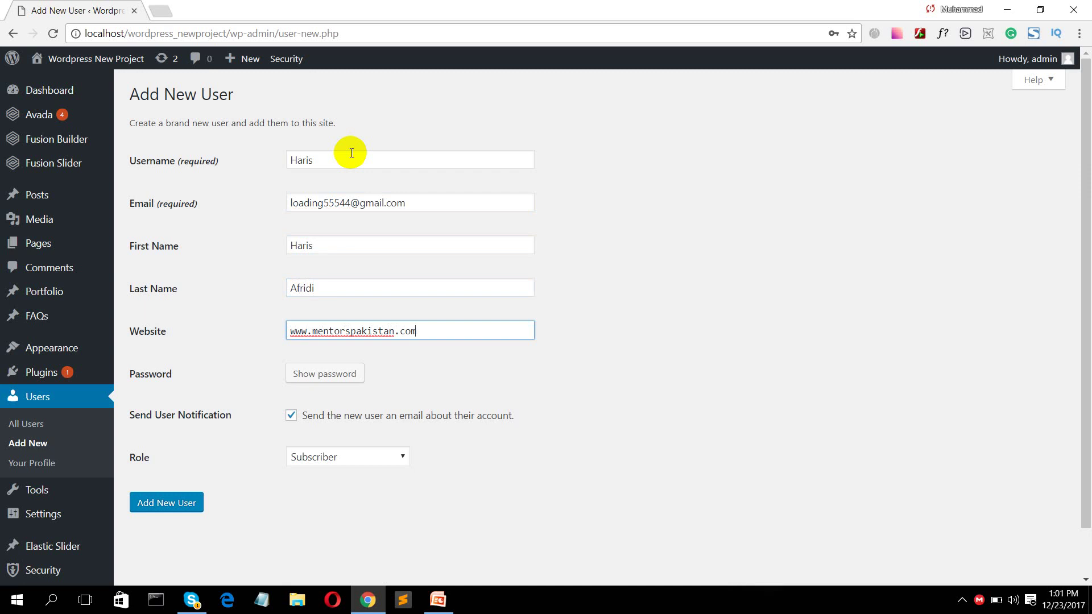
- Replace the generated password with a custom weak password and confirm its use
{"action": "left_click", "coordinate": [342, 378]}
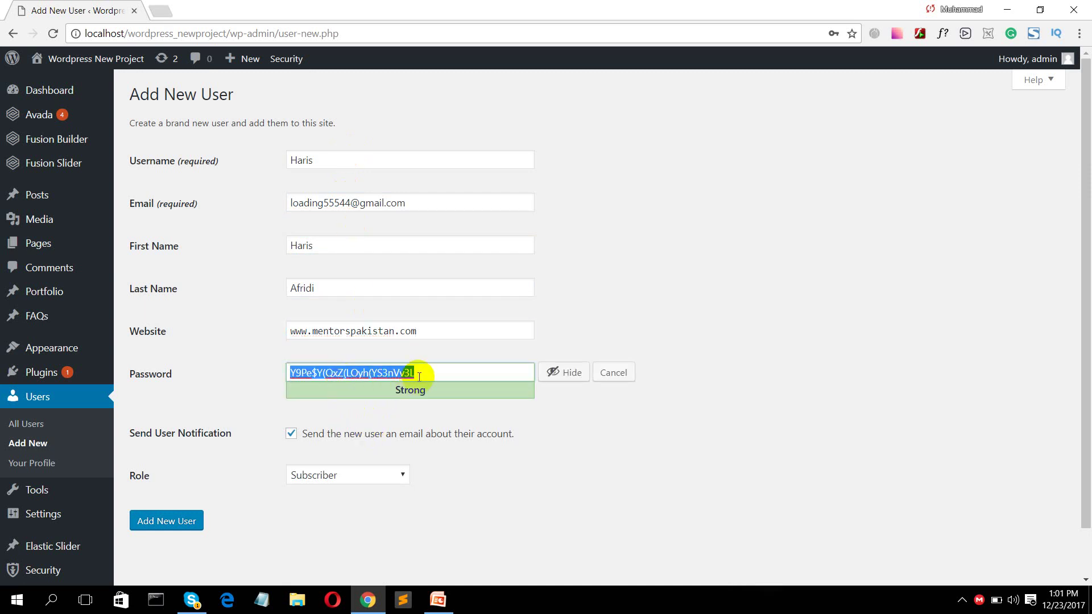
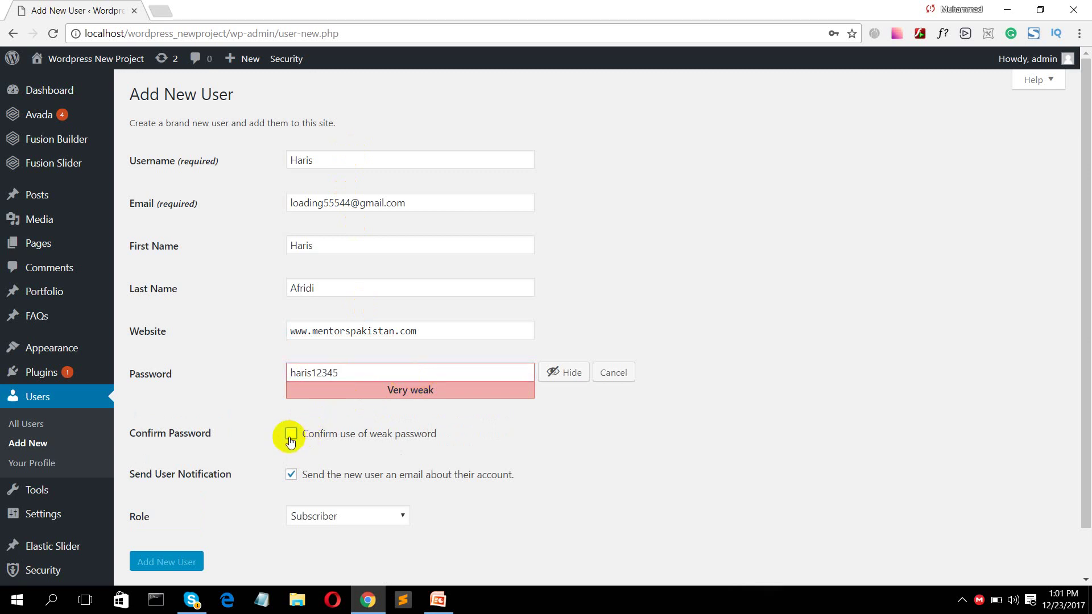
{"action": "left_click", "coordinate": [290, 435]}
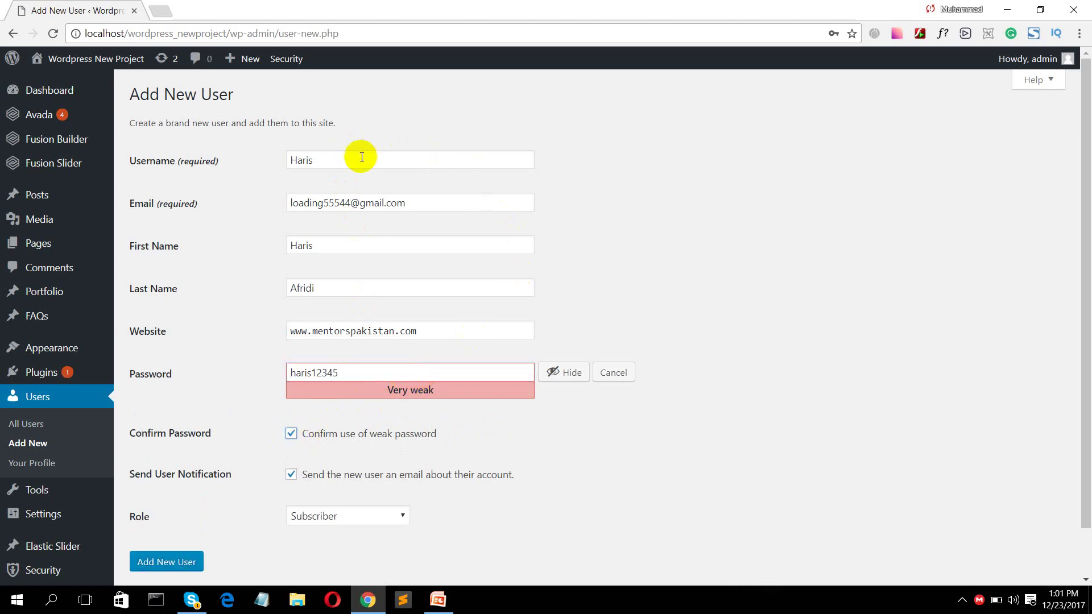
- Change the username to the new one, assign the Author role, and create the user
{"action": "left_click_drag", "start_coordinate": [359, 160], "coordinate": [287, 162]}
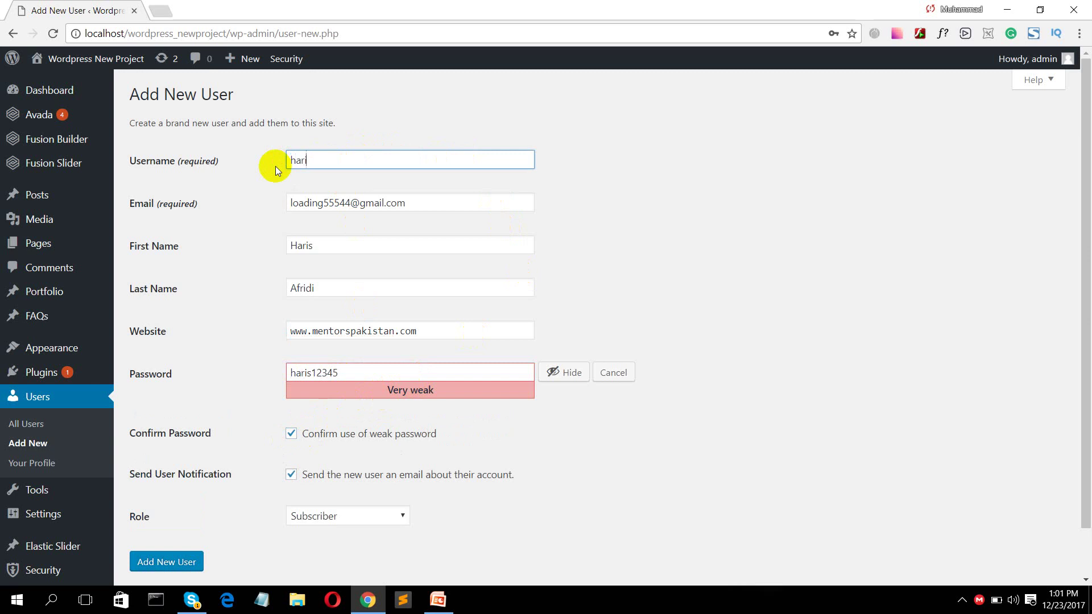
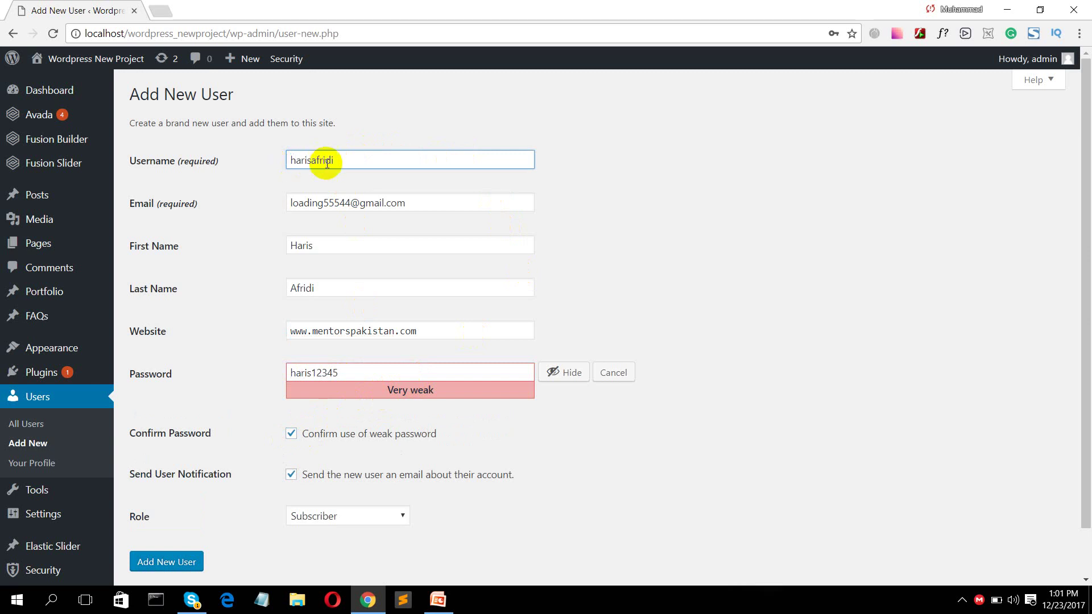
{"action": "left_click_drag", "start_coordinate": [344, 161], "coordinate": [258, 165]}
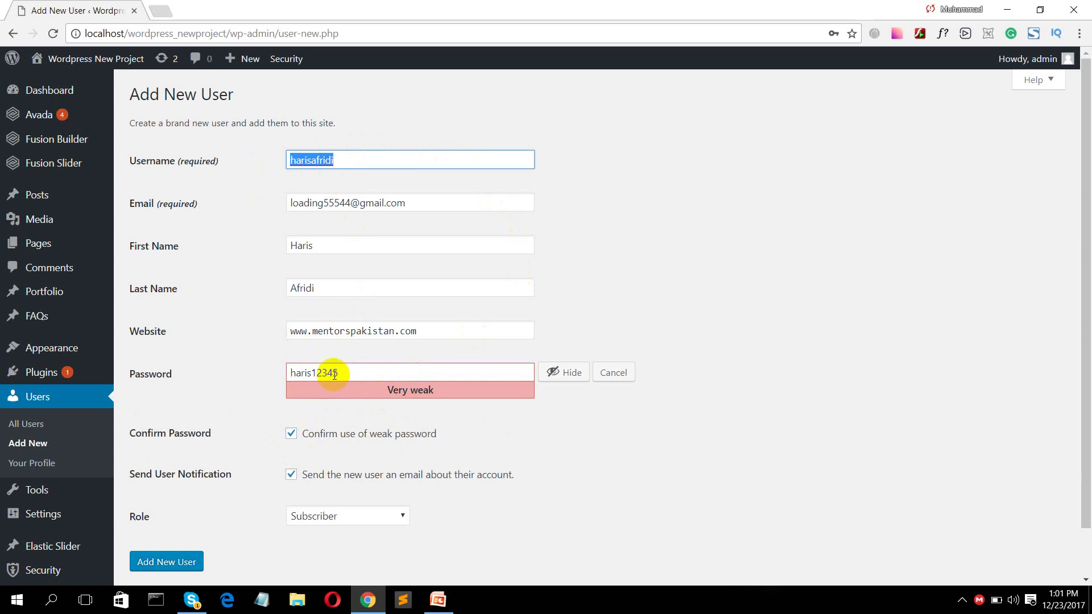
{"action": "scroll", "coordinate": [326, 439], "scroll_direction": "down", "scroll_amount": 2}
{"action": "left_click", "coordinate": [332, 463]}
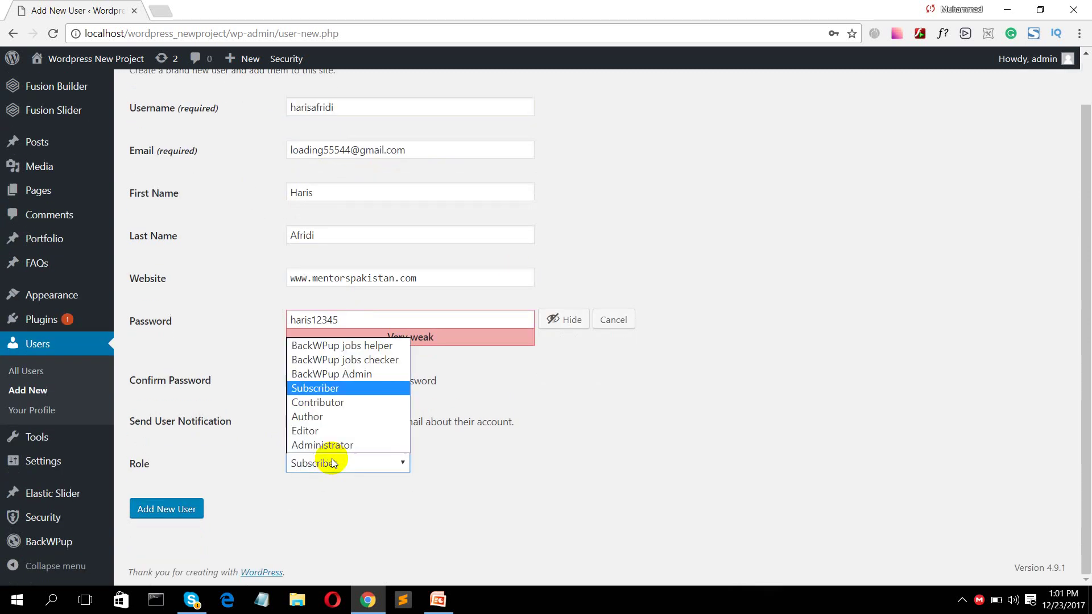
{"action": "left_click", "coordinate": [313, 418]}
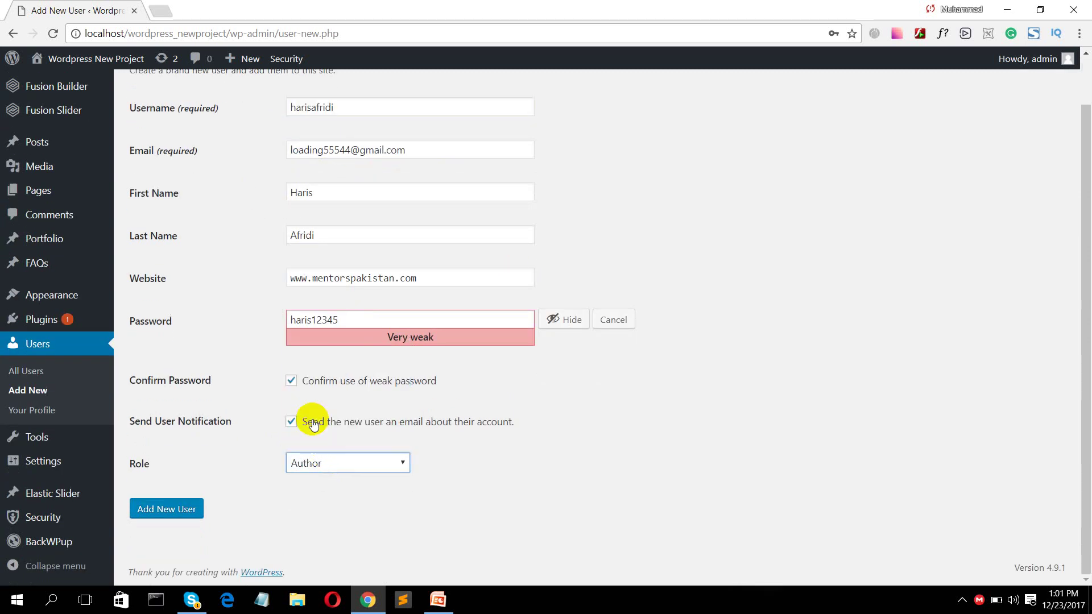
{"action": "left_click", "coordinate": [183, 511]}
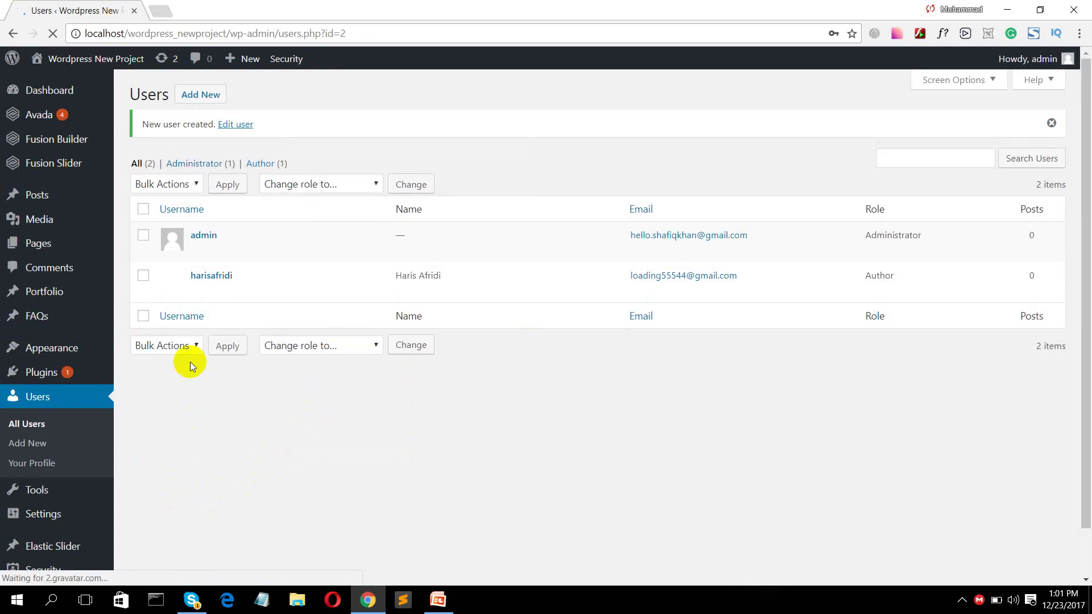
- Log out of the admin account through the Howdy, admin menu
{"action": "mouse_move", "coordinate": [1030, 58]}
{"action": "left_click", "coordinate": [999, 90]}
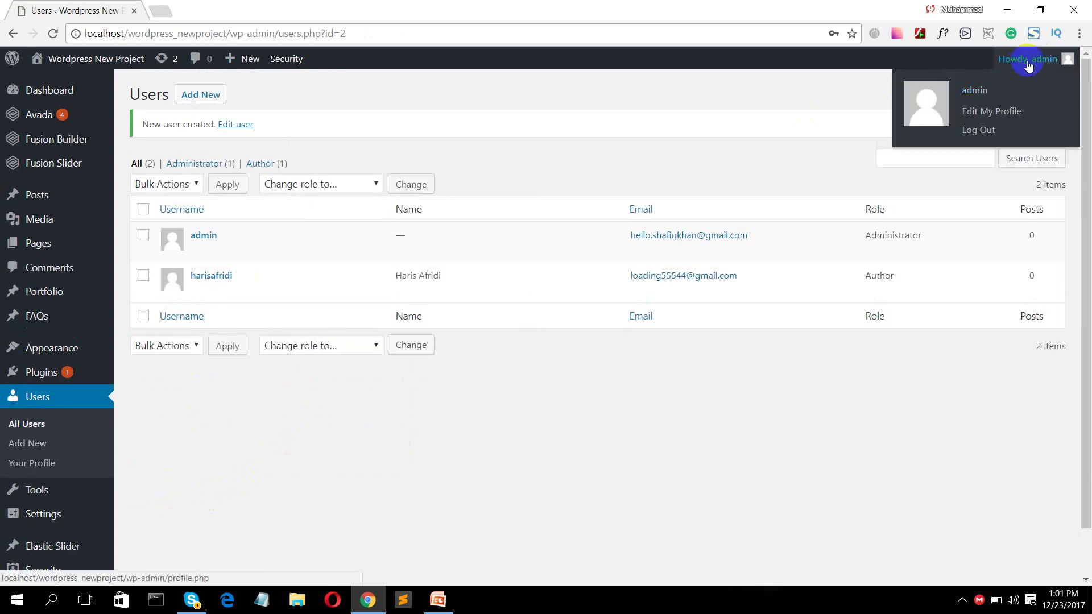
{"action": "left_click", "coordinate": [978, 131]}
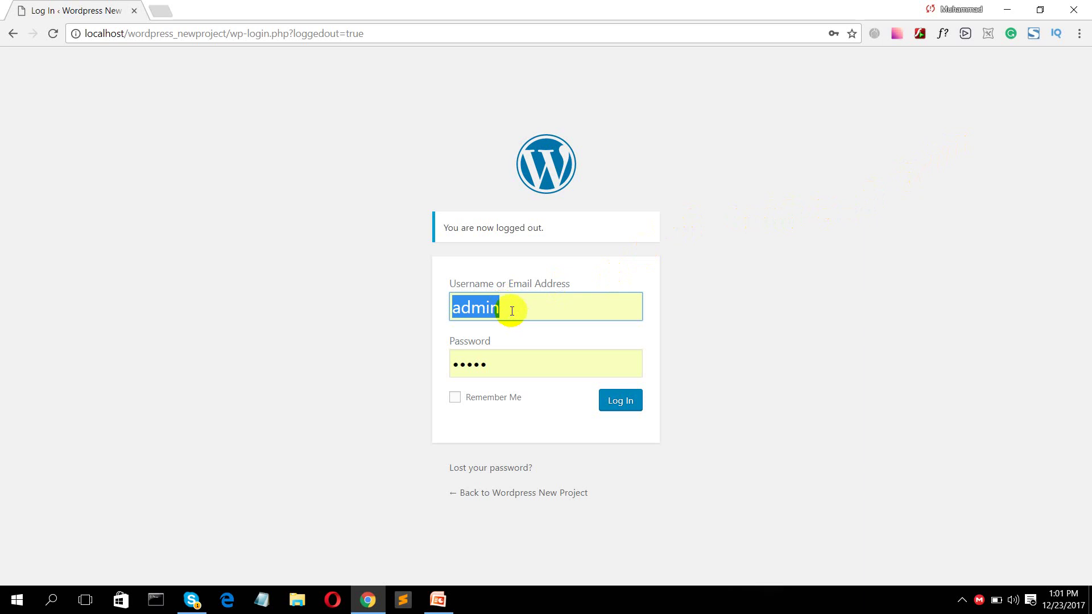
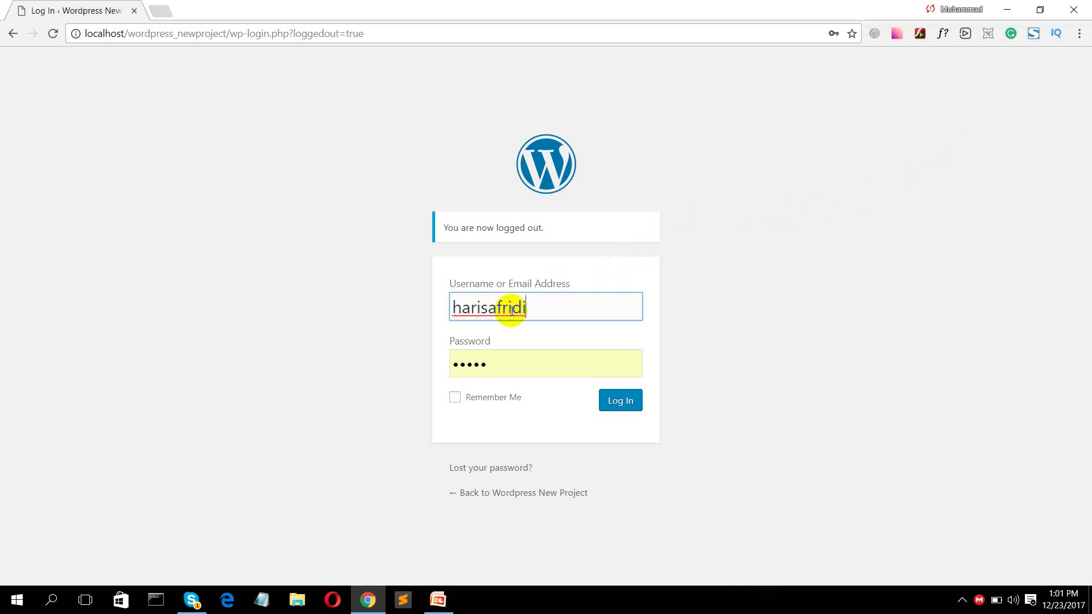
- Log in with the new Author's username and the account password
{"action": "double_click", "coordinate": [495, 364]}
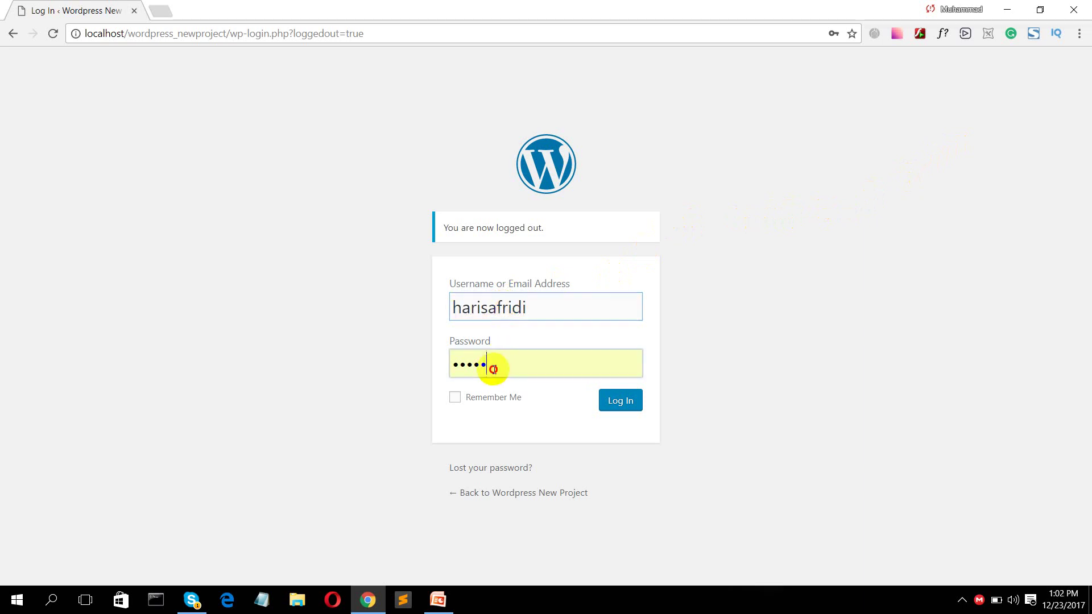
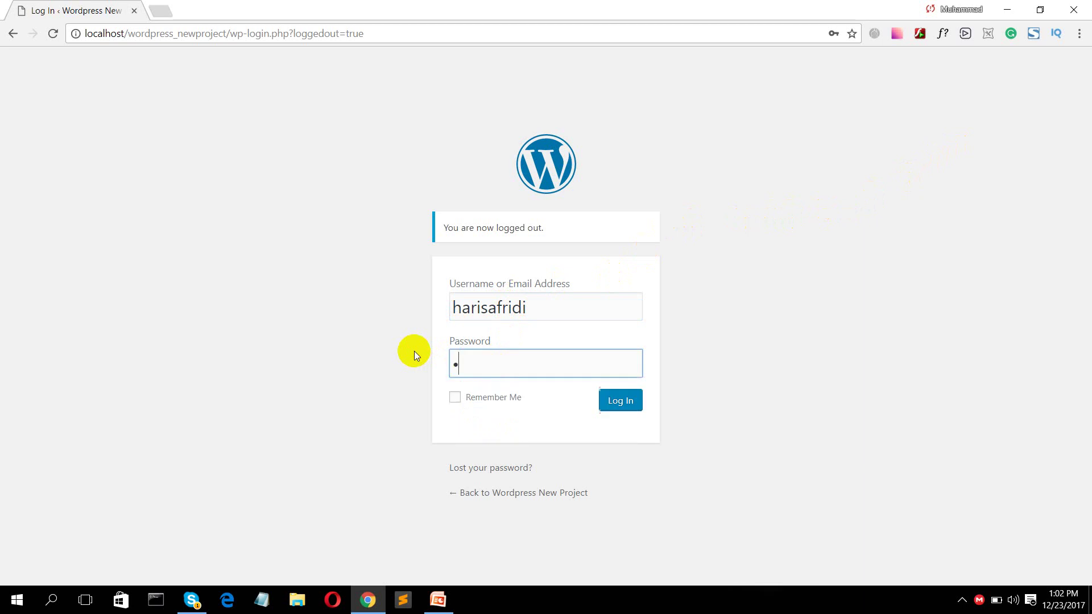
{"action": "key", "text": "Return"}
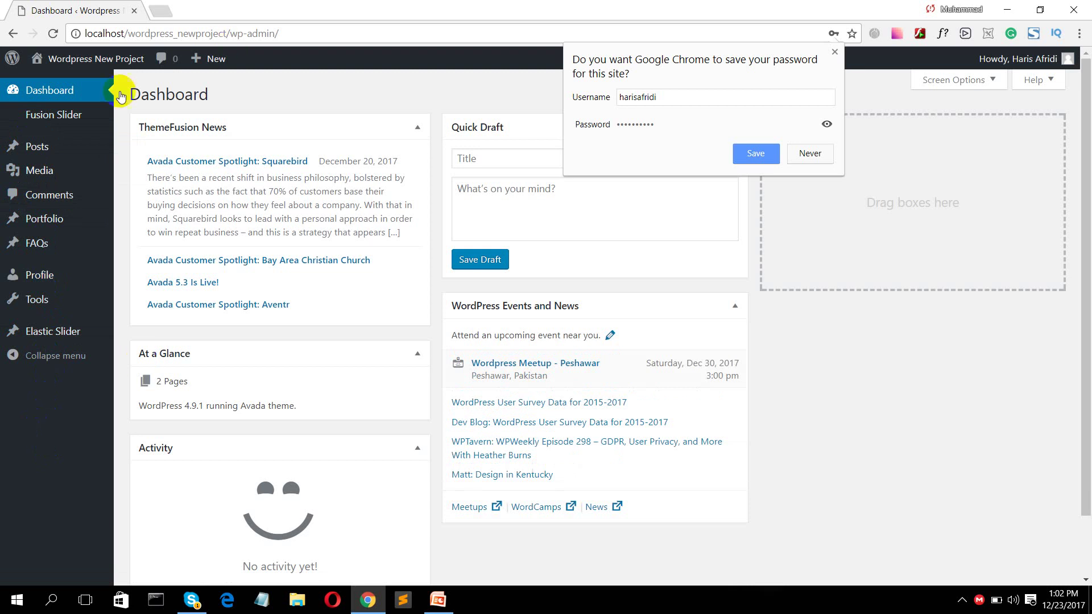
- Visit Posts, Add New and Comments, then return to the empty All Posts list
{"action": "mouse_move", "coordinate": [50, 172]}
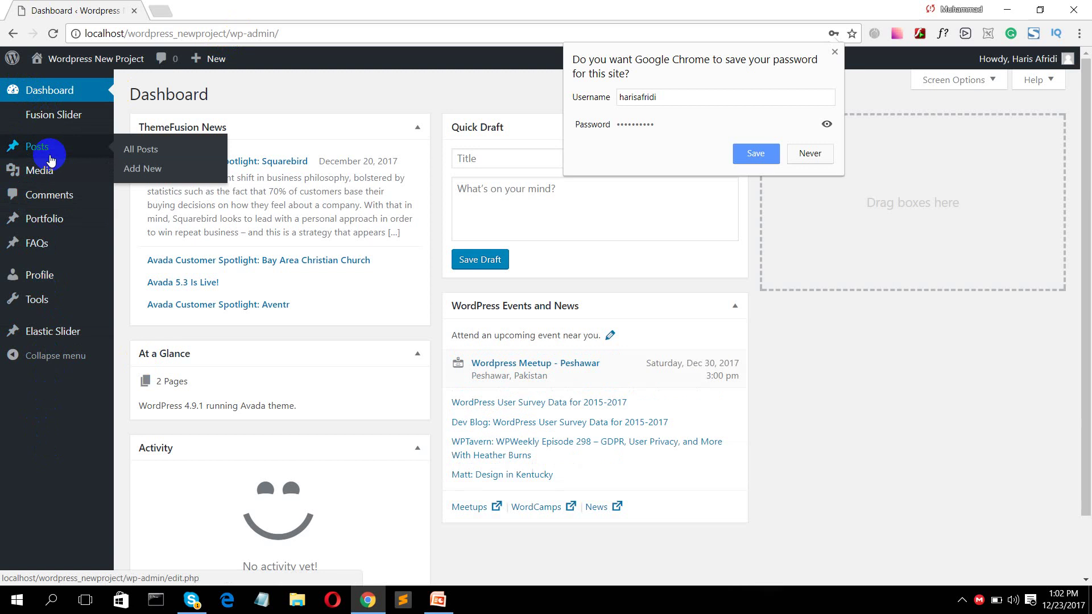
{"action": "left_click", "coordinate": [50, 157]}
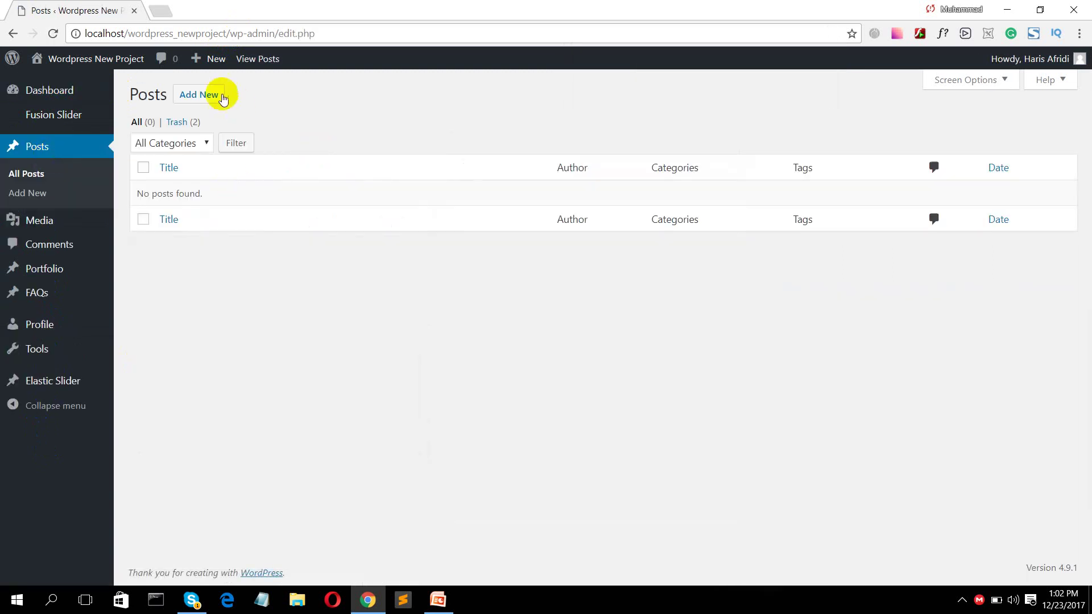
{"action": "left_click", "coordinate": [221, 97]}
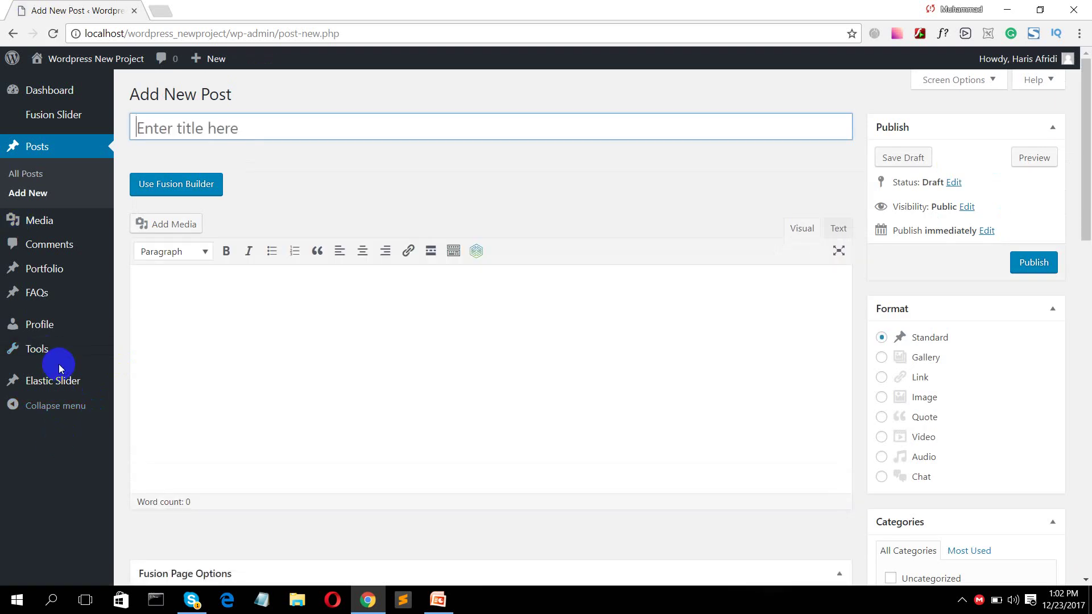
{"action": "left_click", "coordinate": [66, 248]}
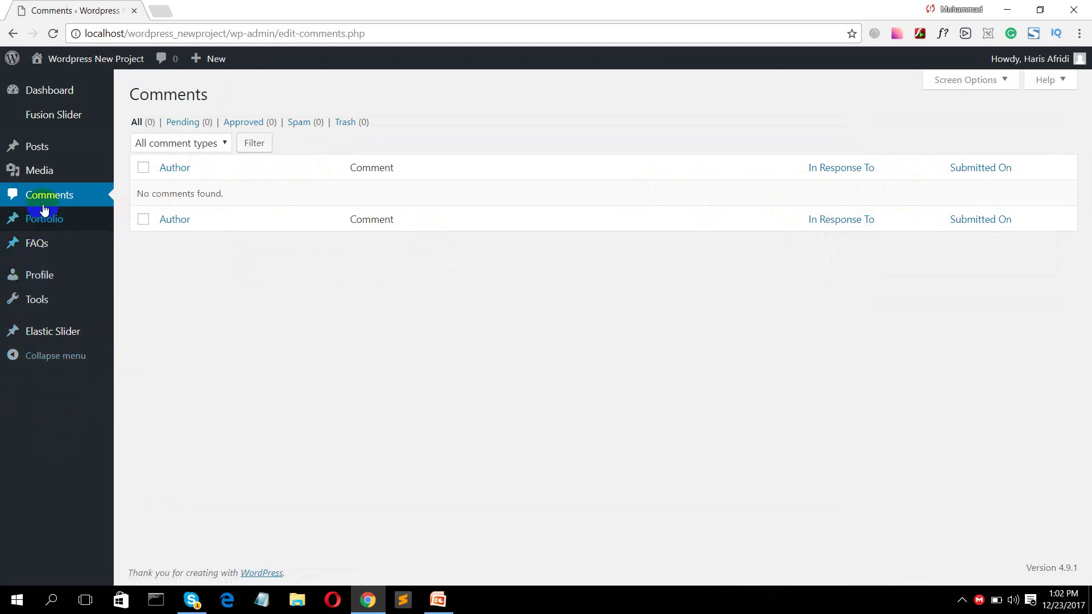
{"action": "mouse_move", "coordinate": [38, 178]}
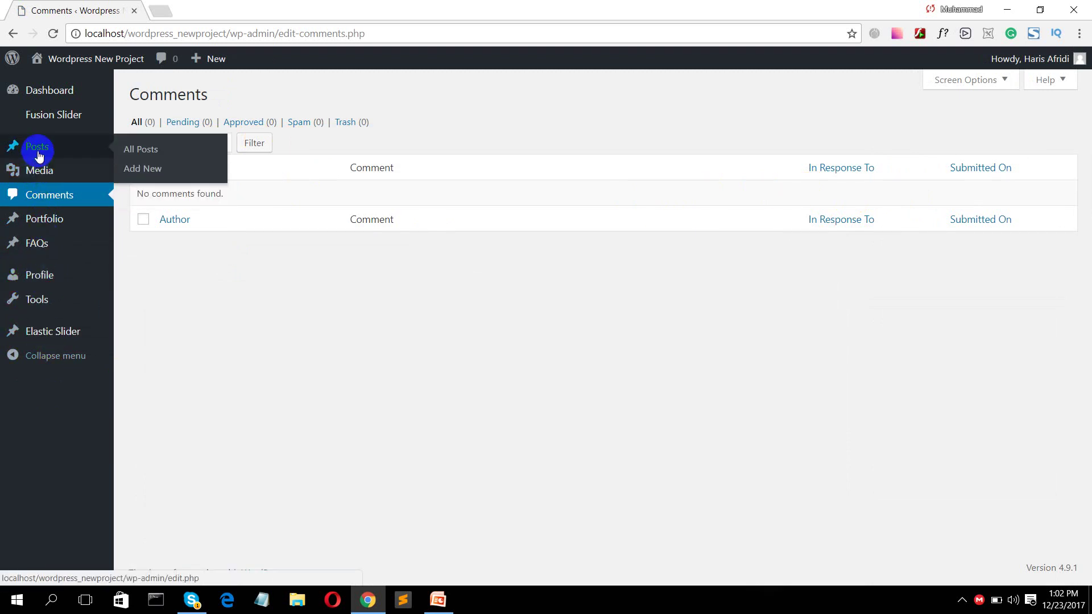
{"action": "left_click", "coordinate": [38, 152]}
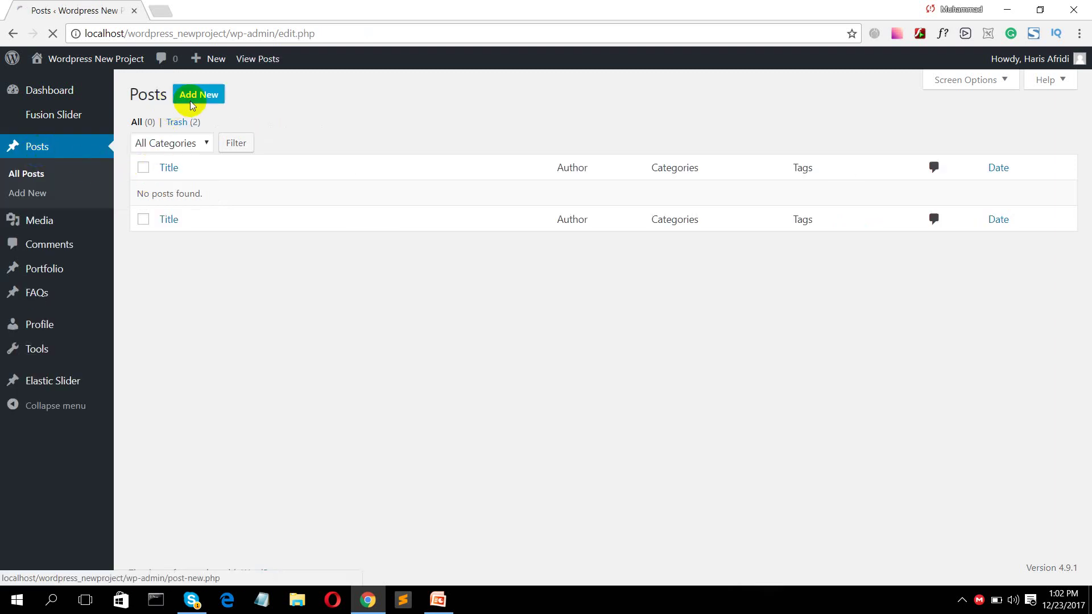
- Open a blank Add New Post editor as the Author and look through its option boxes
{"action": "left_click", "coordinate": [190, 104]}
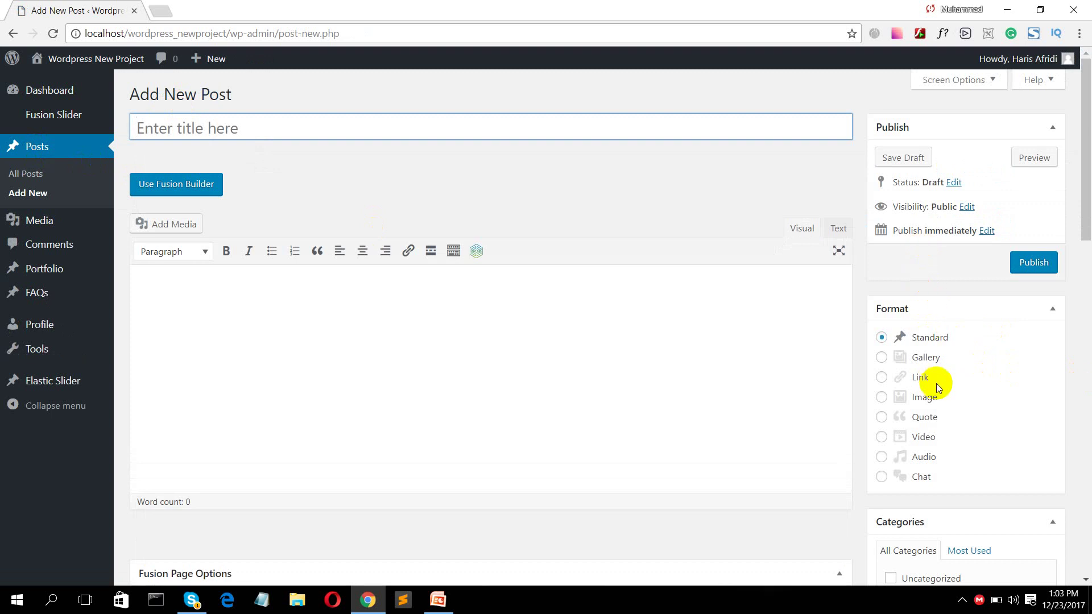
{"action": "scroll", "coordinate": [936, 378], "scroll_direction": "down", "scroll_amount": 3}
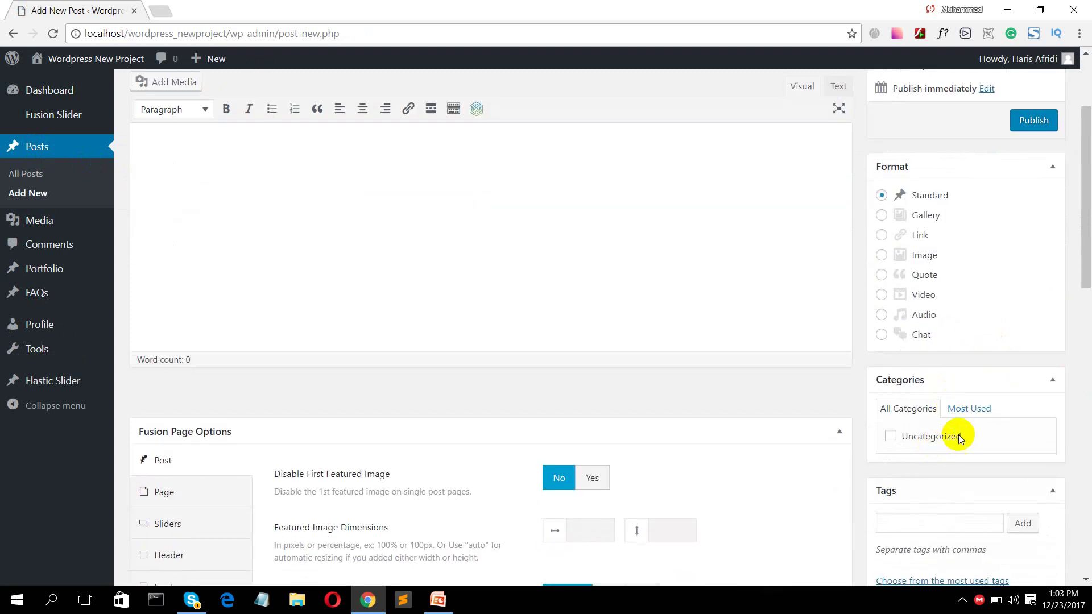
{"action": "scroll", "coordinate": [961, 436], "scroll_direction": "down", "scroll_amount": 3}
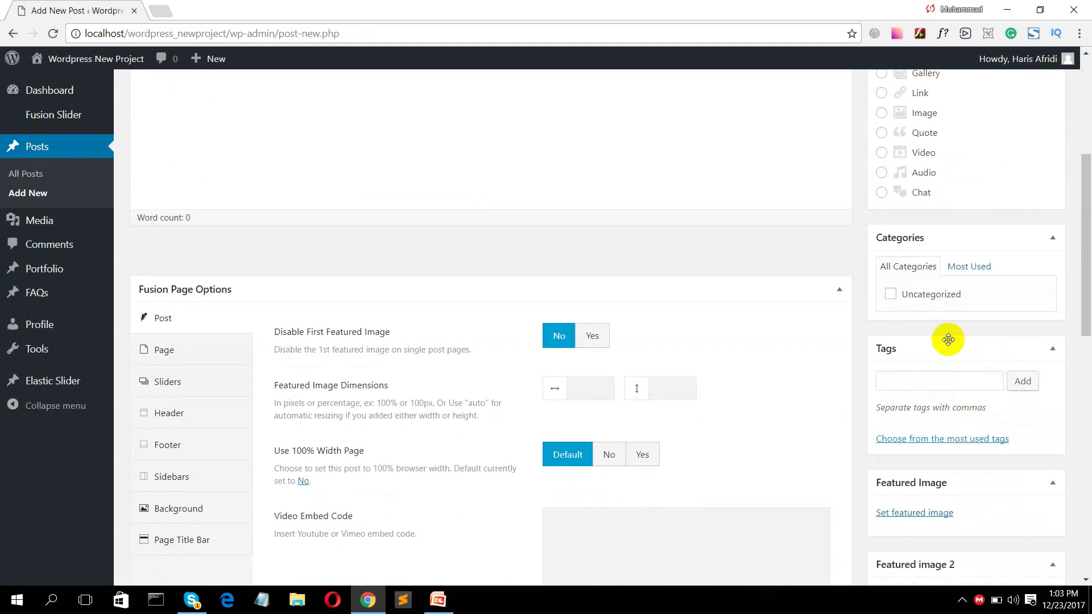
{"action": "scroll", "coordinate": [943, 347], "scroll_direction": "down", "scroll_amount": 5}
{"action": "scroll", "coordinate": [834, 395], "scroll_direction": "up", "scroll_amount": 10}
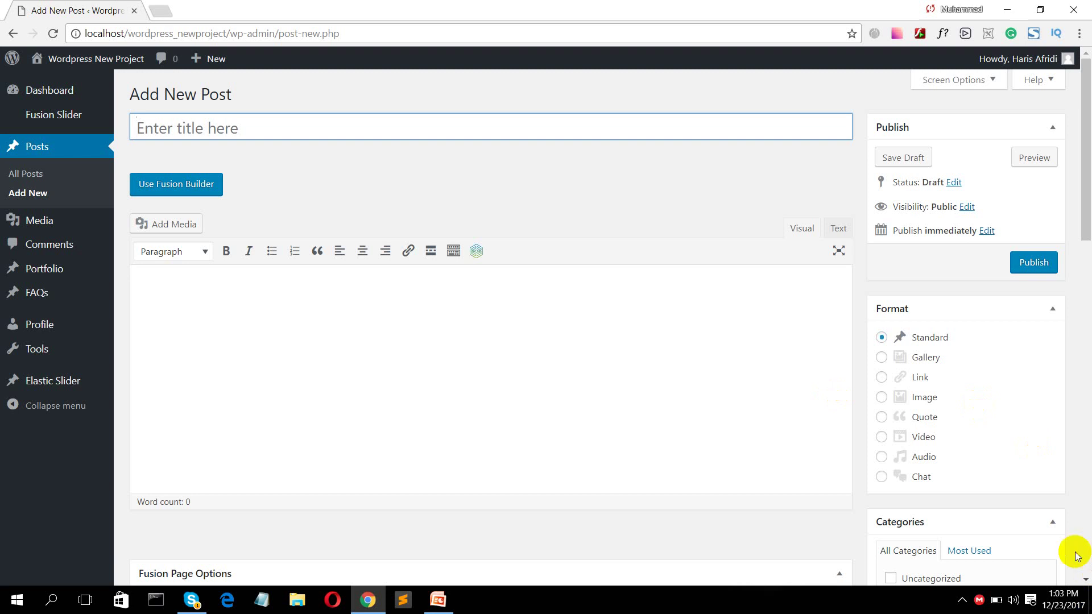
{"action": "left_click", "coordinate": [963, 599]}
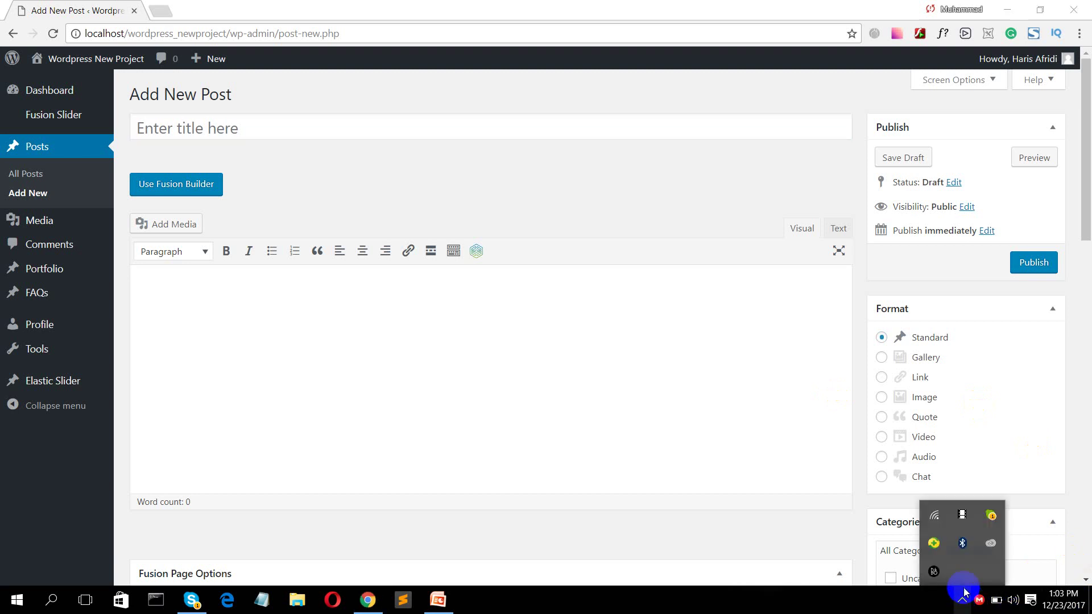